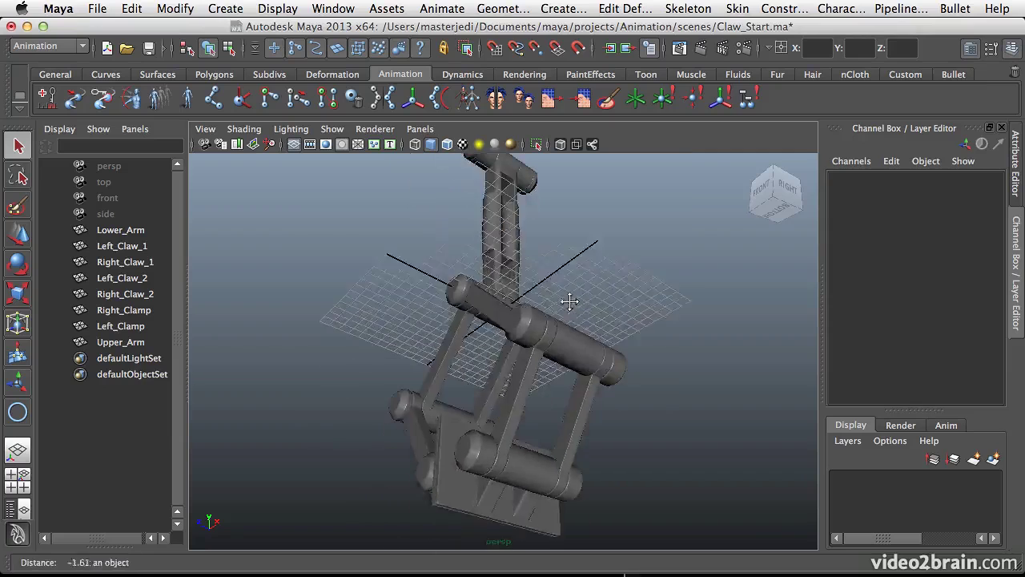
# Orbit around the claw and render the current perspective view
pyautogui.keyDown('alt'); pyautogui.moveTo(558, 389); pyautogui.dragTo(456, 294); pyautogui.keyUp('alt')
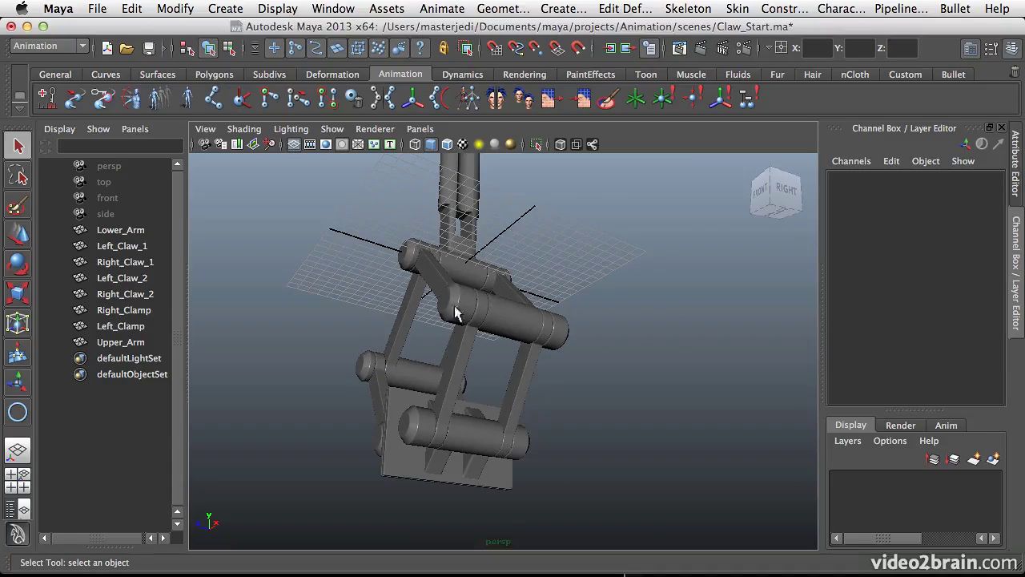
pyautogui.keyDown('alt'); pyautogui.moveTo(457, 343); pyautogui.dragTo(630, 284); pyautogui.keyUp('alt')
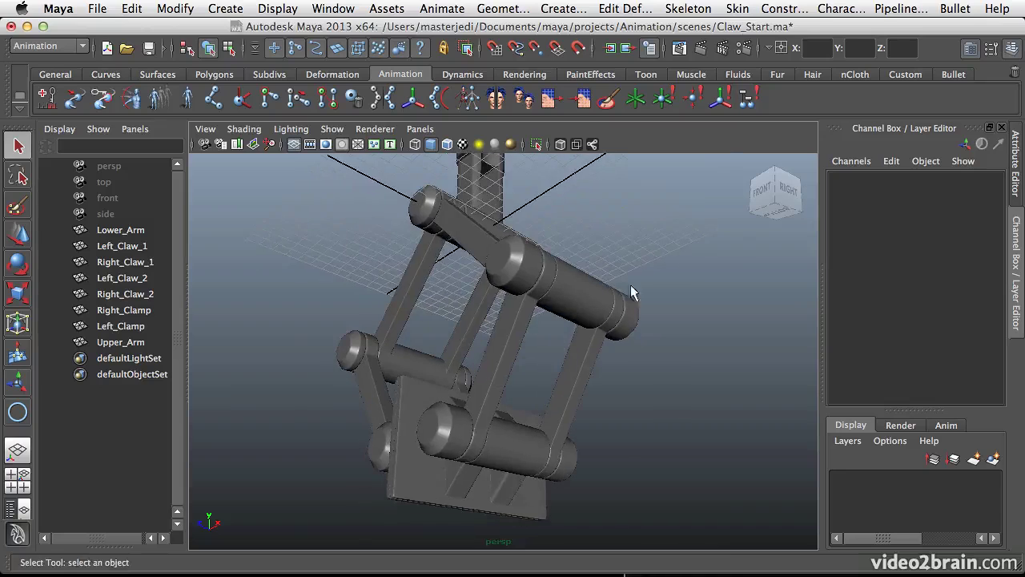
pyautogui.click(686, 55)
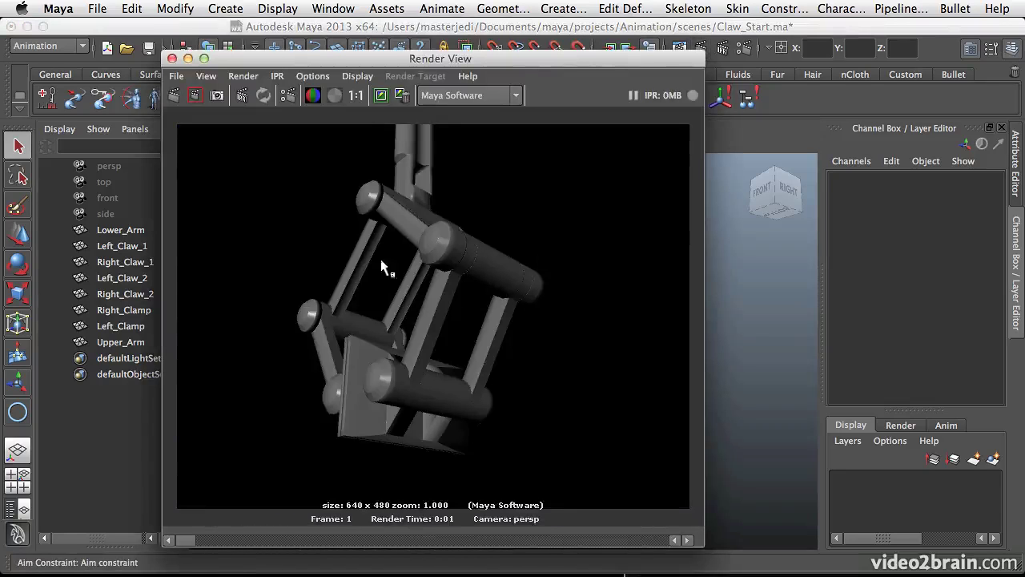
# Set the renderer to mental ray, render the claw again and close the render window
pyautogui.click(484, 107)
pyautogui.click(456, 146)
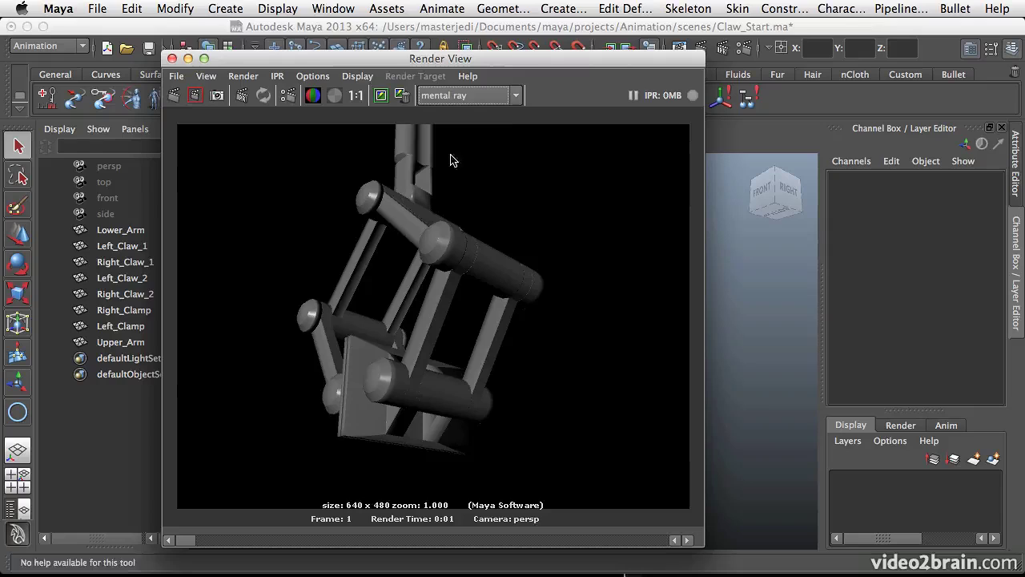
pyautogui.click(175, 97)
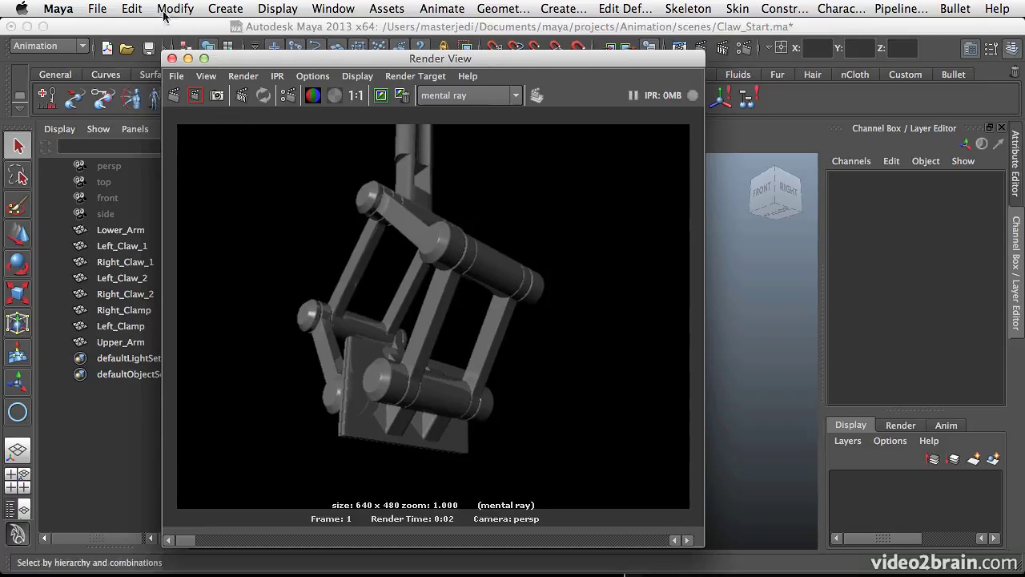
pyautogui.click(171, 59)
# Examine the whole arm and claw from the front and from angles, framing Right_Clamp to inspect the clamp pivots
pyautogui.keyDown('alt'); pyautogui.moveTo(529, 373); pyautogui.dragTo(532, 344); pyautogui.keyUp('alt')
pyautogui.keyDown('alt'); pyautogui.moveTo(700, 344); pyautogui.dragTo(600, 350); pyautogui.keyUp('alt')
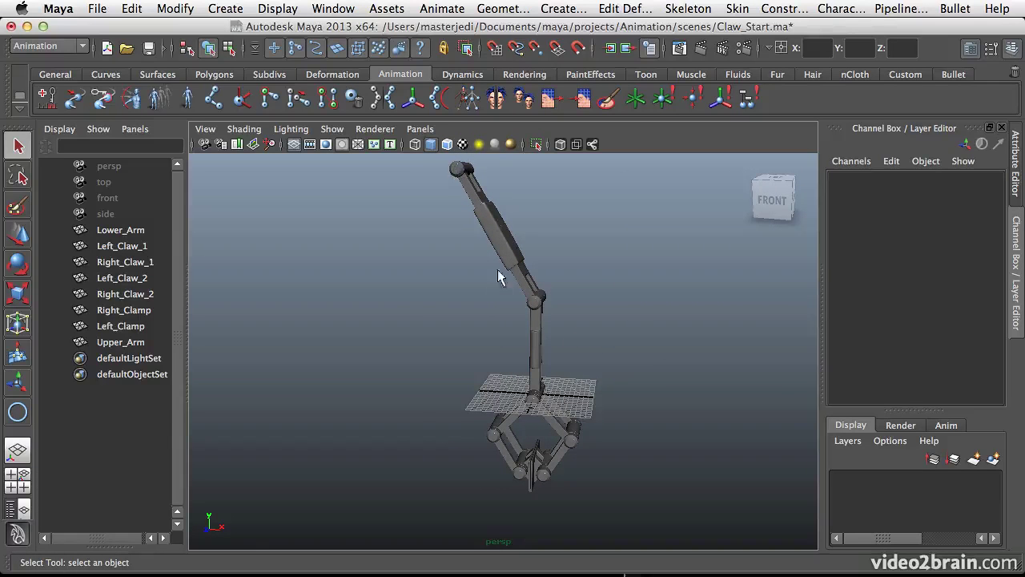
pyautogui.keyDown('alt'); pyautogui.moveTo(578, 384); pyautogui.dragTo(542, 390); pyautogui.keyUp('alt')
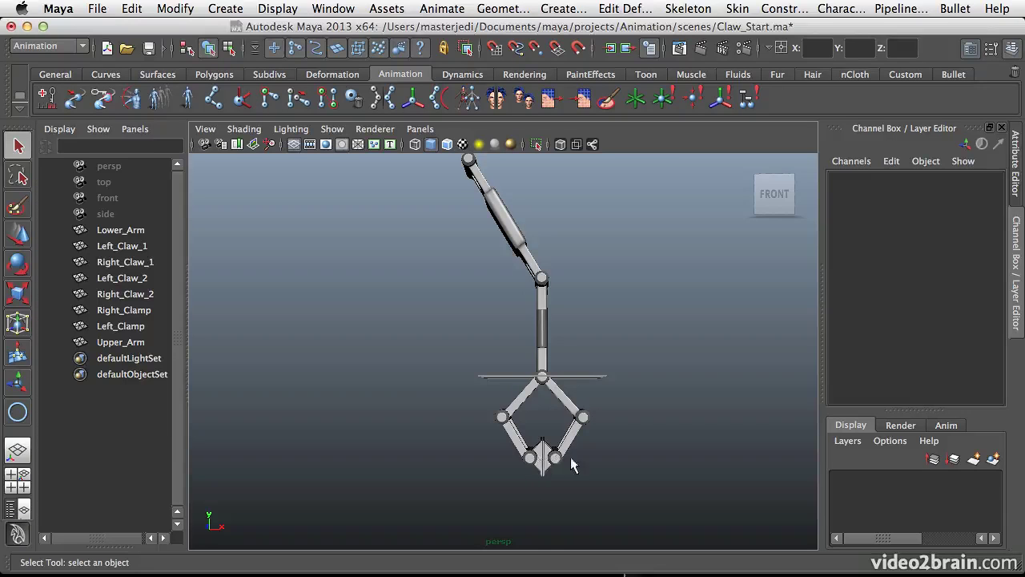
pyautogui.keyDown('alt'); pyautogui.moveTo(548, 460); pyautogui.dragTo(647, 460, button='right'); pyautogui.keyUp('alt')
pyautogui.keyDown('alt'); pyautogui.moveTo(611, 447); pyautogui.dragTo(581, 418, button='middle'); pyautogui.keyUp('alt')
pyautogui.click(520, 469)
pyautogui.keyDown('alt'); pyautogui.moveTo(519, 469); pyautogui.dragTo(566, 446); pyautogui.keyUp('alt')
pyautogui.press('f')
pyautogui.keyDown('alt'); pyautogui.moveTo(566, 447); pyautogui.dragTo(498, 402, button='right'); pyautogui.keyUp('alt')
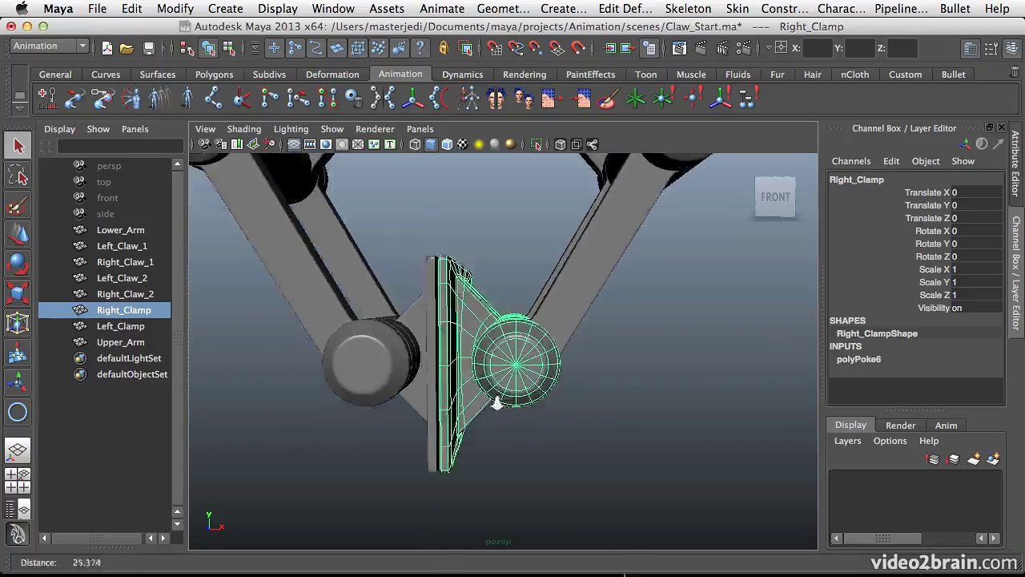
pyautogui.keyDown('alt'); pyautogui.moveTo(498, 402); pyautogui.dragTo(561, 414, button='middle'); pyautogui.keyUp('alt')
pyautogui.keyDown('alt'); pyautogui.moveTo(649, 361); pyautogui.dragTo(501, 358, button='right'); pyautogui.keyUp('alt')
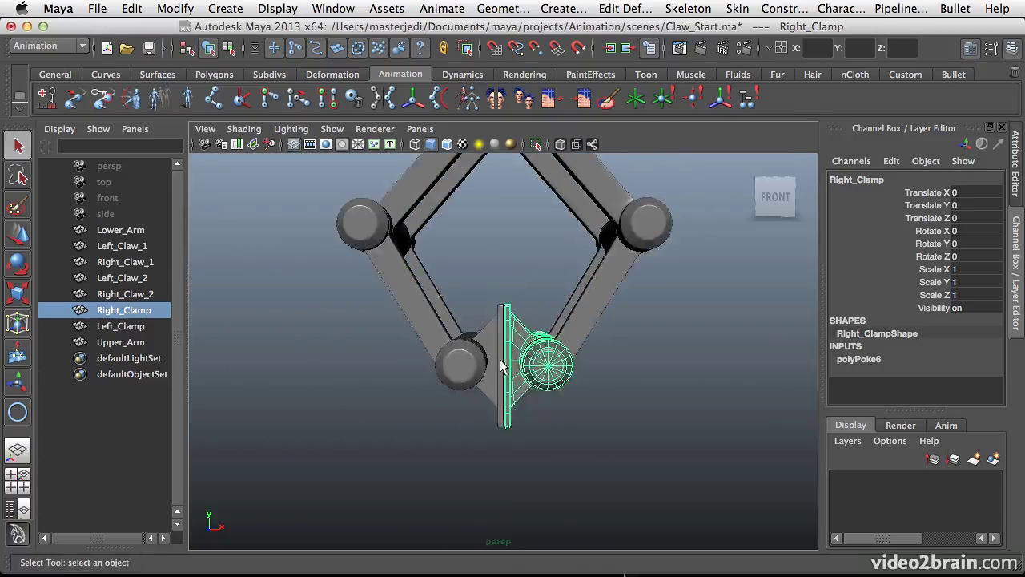
pyautogui.keyDown('alt'); pyautogui.moveTo(501, 359); pyautogui.dragTo(503, 385, button='middle'); pyautogui.keyUp('alt')
pyautogui.keyDown('alt'); pyautogui.moveTo(497, 392); pyautogui.dragTo(492, 362); pyautogui.keyUp('alt')
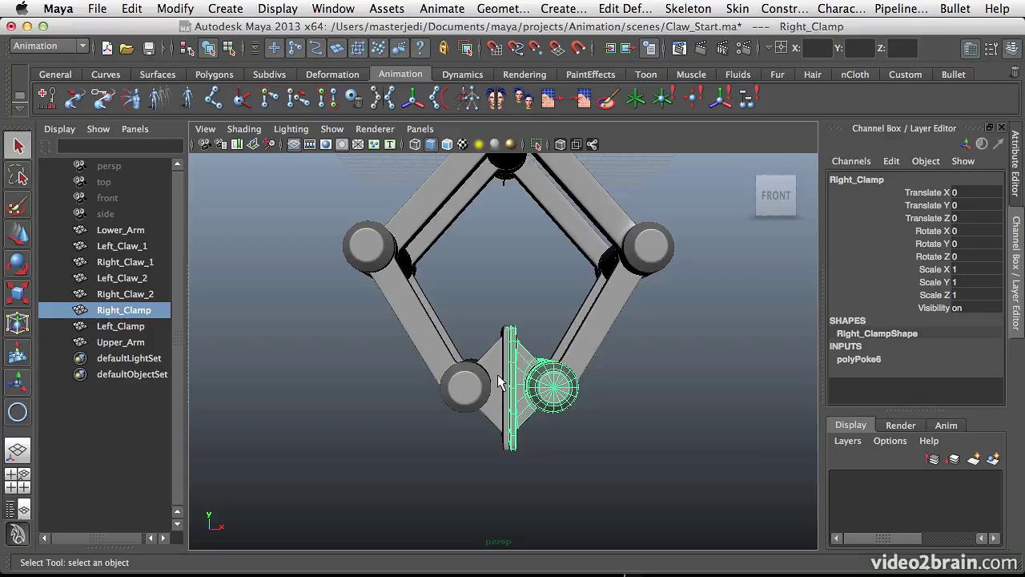
pyautogui.keyDown('alt'); pyautogui.moveTo(498, 382); pyautogui.dragTo(550, 364); pyautogui.keyUp('alt')
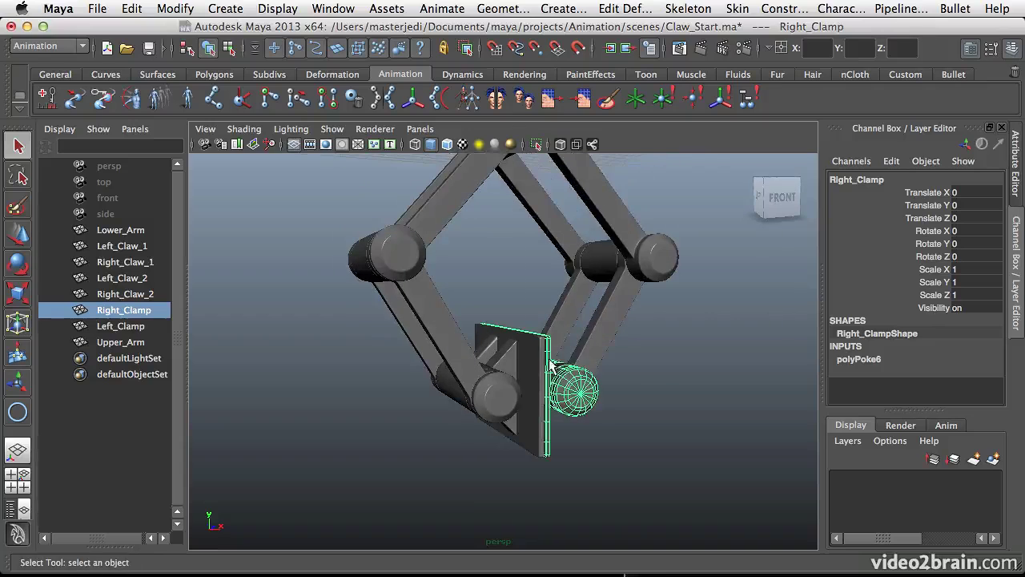
pyautogui.keyDown('alt'); pyautogui.moveTo(632, 361); pyautogui.dragTo(496, 333); pyautogui.keyUp('alt')
pyautogui.keyDown('alt'); pyautogui.moveTo(545, 354); pyautogui.dragTo(590, 360); pyautogui.keyUp('alt')
pyautogui.keyDown('alt'); pyautogui.moveTo(590, 360); pyautogui.dragTo(565, 318, button='right'); pyautogui.keyUp('alt')
pyautogui.moveTo(565, 318)
pyautogui.keyDown('alt'); pyautogui.mouseDown()
pyautogui.moveTo(561, 344)
pyautogui.moveTo(548, 325)
pyautogui.moveTo(558, 323)
pyautogui.mouseUp(); pyautogui.keyUp('alt')
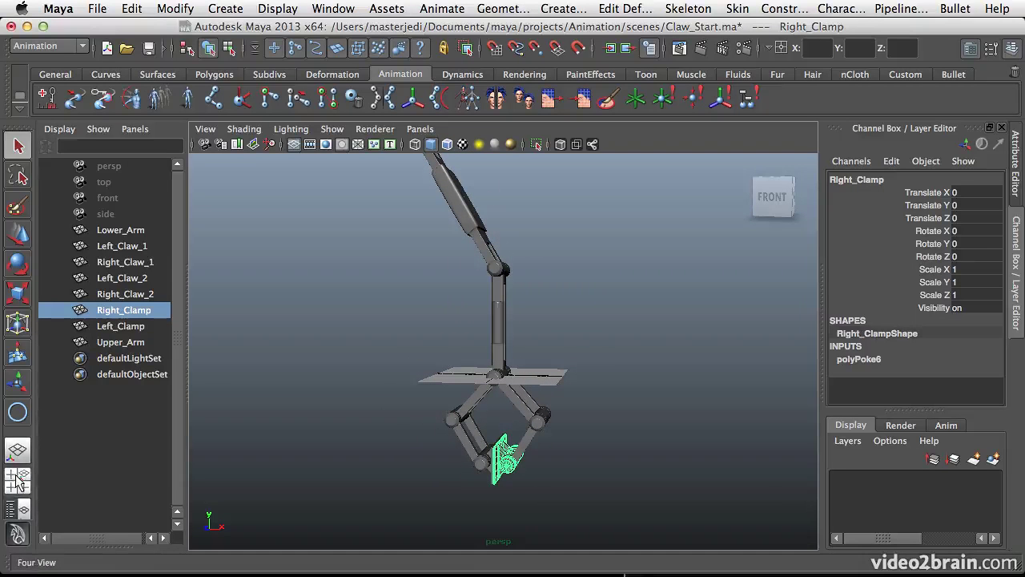
pyautogui.click(343, 390)
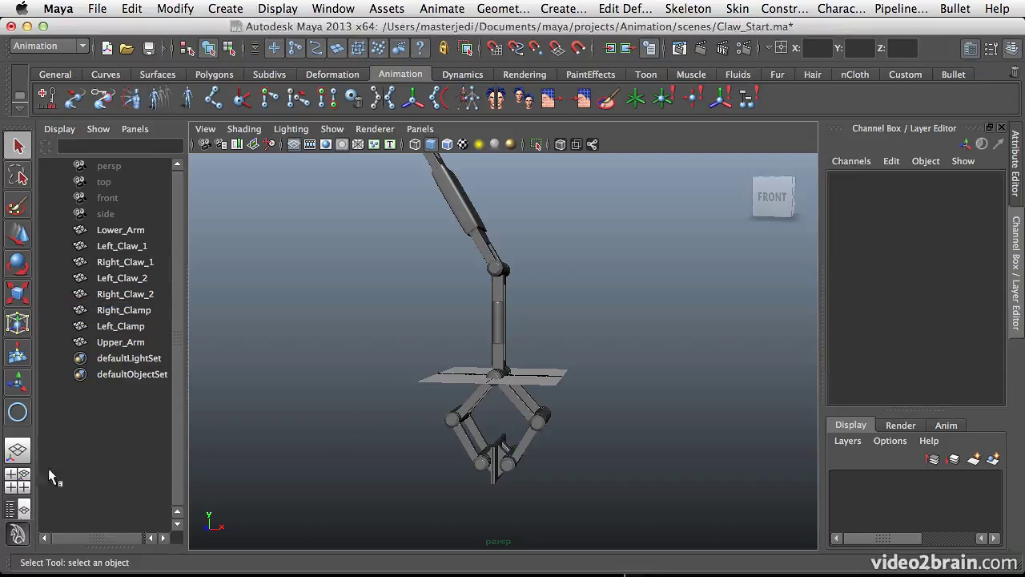
# Switch to the four-view layout and maximize the front view around the claw's central pivot
pyautogui.click(18, 487)
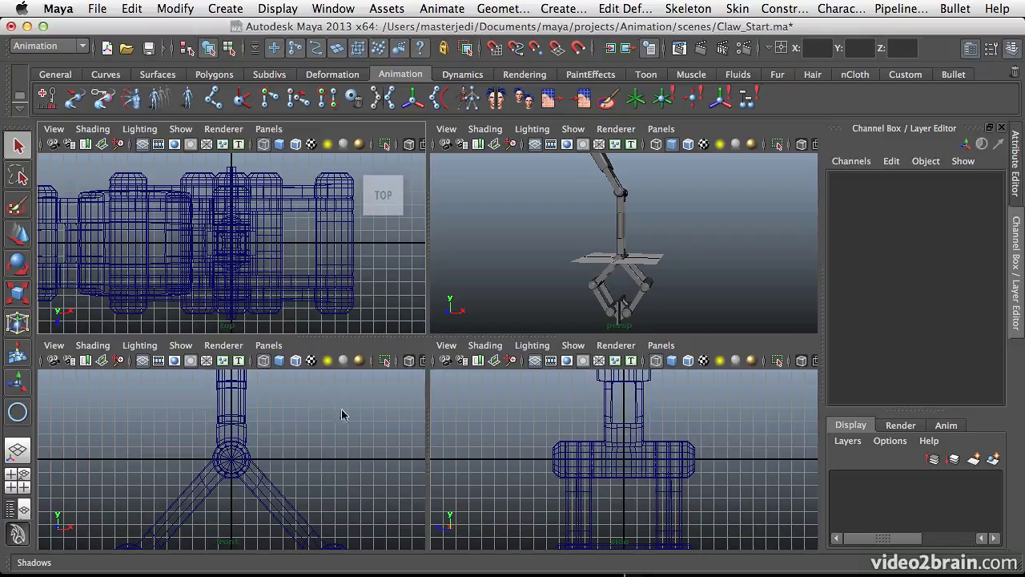
pyautogui.press('space')
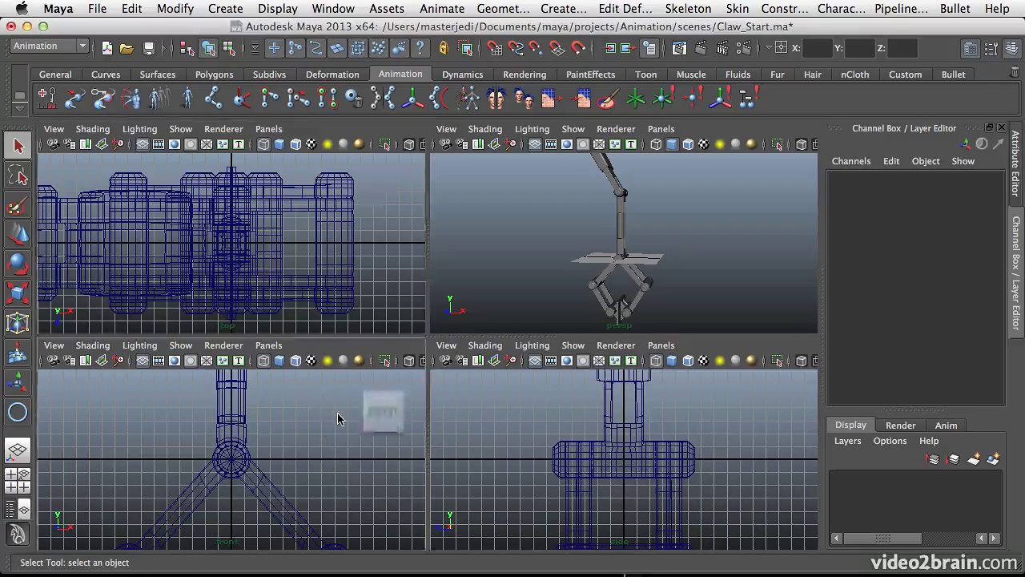
pyautogui.keyDown('alt'); pyautogui.moveTo(653, 317); pyautogui.dragTo(507, 317, button='right'); pyautogui.keyUp('alt')
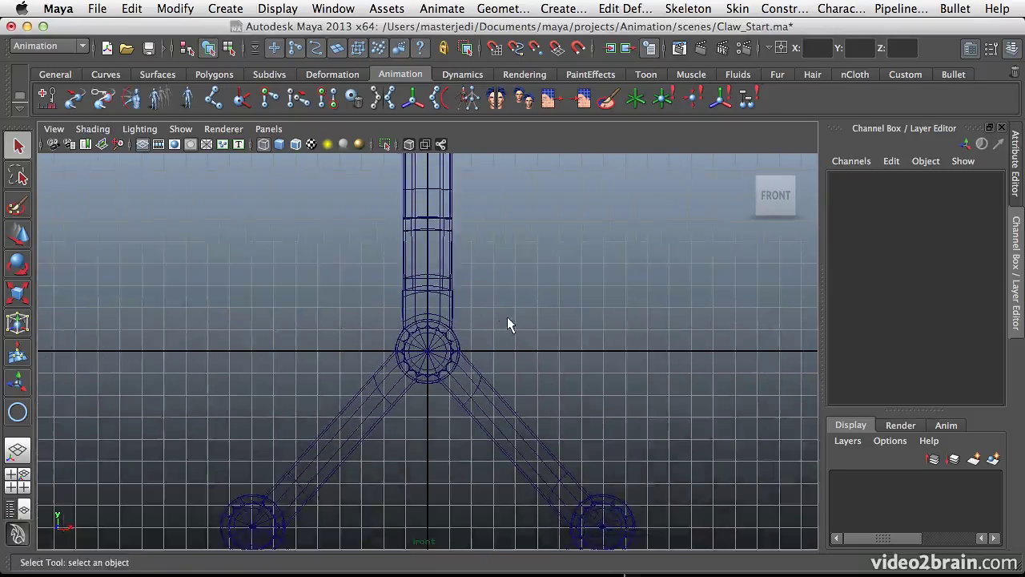
pyautogui.keyDown('alt'); pyautogui.moveTo(511, 316); pyautogui.dragTo(555, 381, button='middle'); pyautogui.keyUp('alt')
pyautogui.keyDown('alt'); pyautogui.moveTo(555, 382); pyautogui.dragTo(523, 254, button='right'); pyautogui.keyUp('alt')
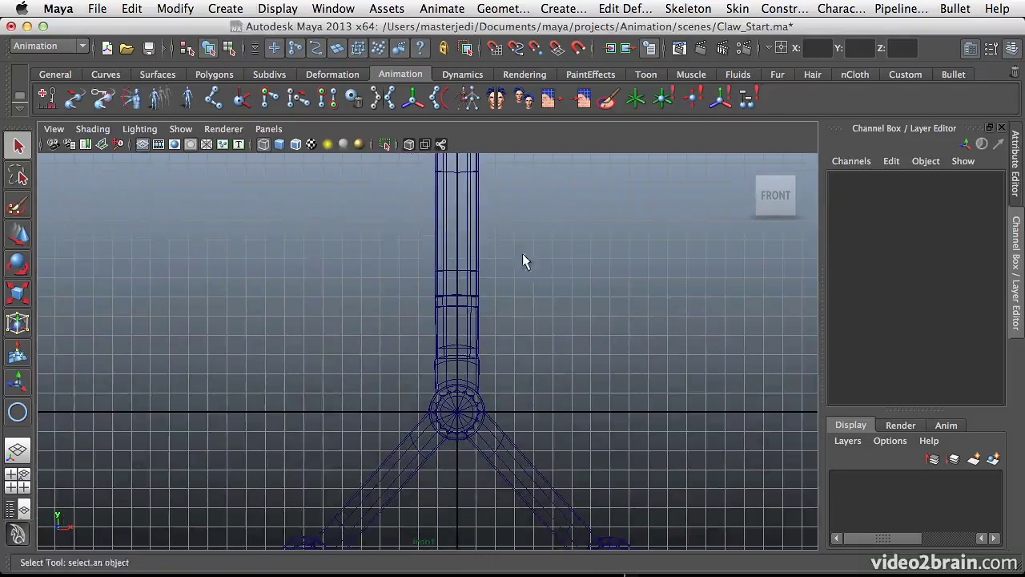
# Turn on Snap to Points and place the first joint at the centre of the upper arm's top pivot with the Joint Tool
pyautogui.click(538, 54)
pyautogui.keyDown('alt'); pyautogui.moveTo(629, 202); pyautogui.dragTo(498, 425, button='right'); pyautogui.keyUp('alt')
pyautogui.keyDown('alt'); pyautogui.moveTo(498, 425); pyautogui.dragTo(510, 253, button='middle'); pyautogui.keyUp('alt')
pyautogui.keyDown('alt'); pyautogui.moveTo(510, 253); pyautogui.dragTo(659, 291, button='right'); pyautogui.keyUp('alt')
pyautogui.keyDown('alt'); pyautogui.moveTo(659, 291); pyautogui.dragTo(439, 297, button='middle'); pyautogui.keyUp('alt')
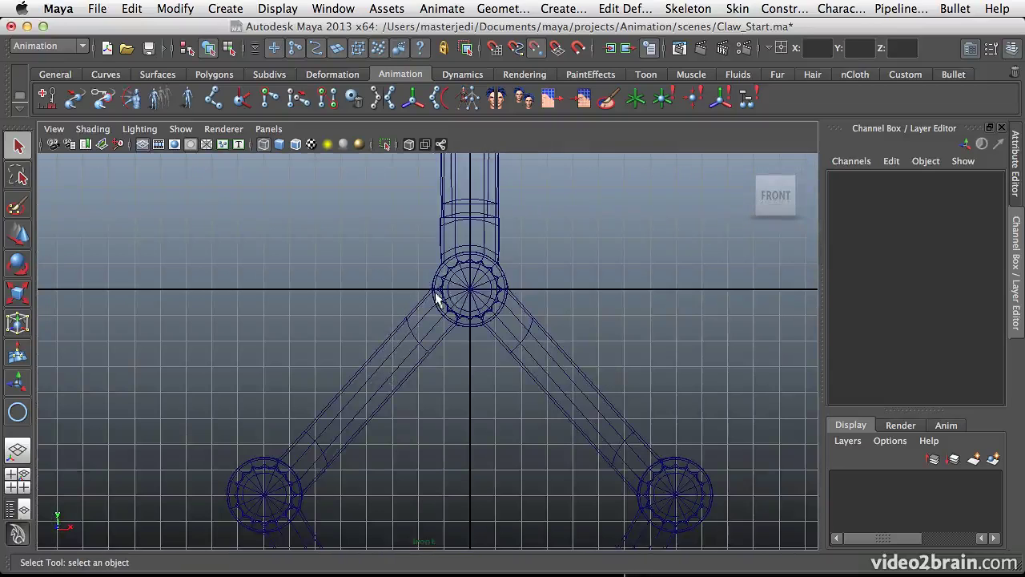
pyautogui.keyDown('alt'); pyautogui.moveTo(522, 297); pyautogui.dragTo(531, 442); pyautogui.keyUp('alt')
pyautogui.keyDown('alt'); pyautogui.moveTo(588, 222); pyautogui.dragTo(648, 430); pyautogui.keyUp('alt')
pyautogui.keyDown('alt'); pyautogui.moveTo(648, 430); pyautogui.dragTo(450, 269, button='middle'); pyautogui.keyUp('alt')
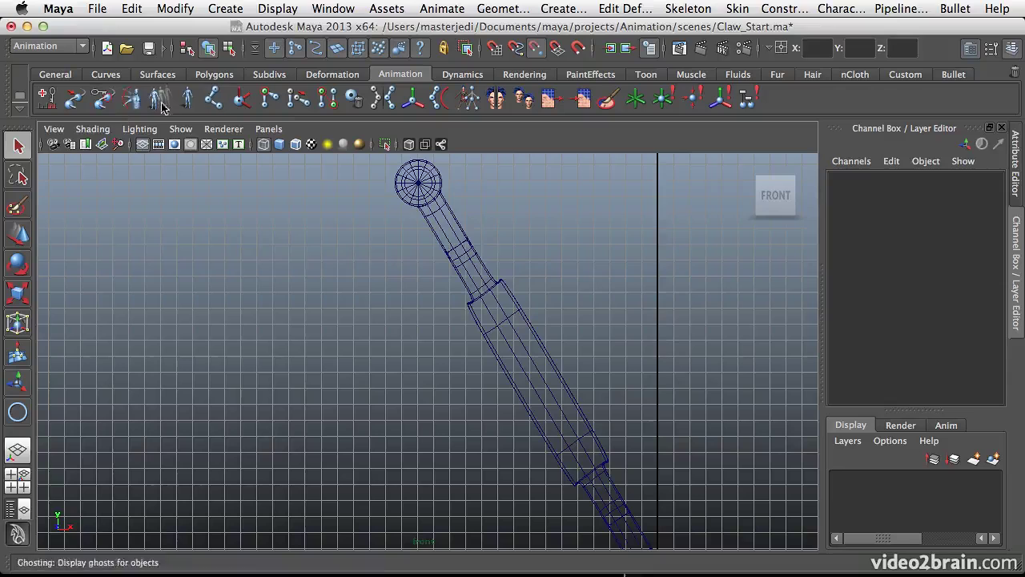
pyautogui.click(213, 99)
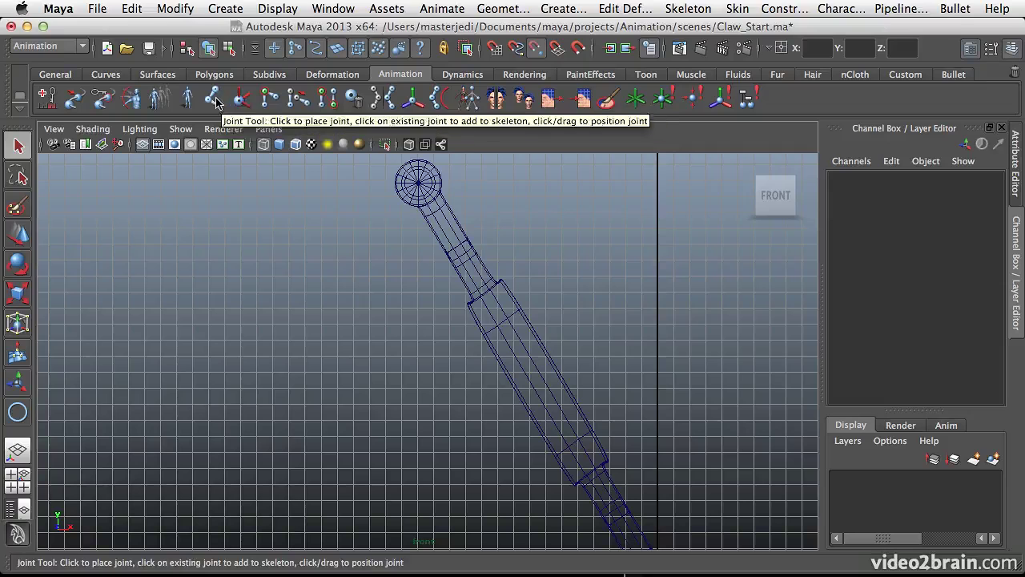
pyautogui.click(213, 99)
pyautogui.click(418, 182)
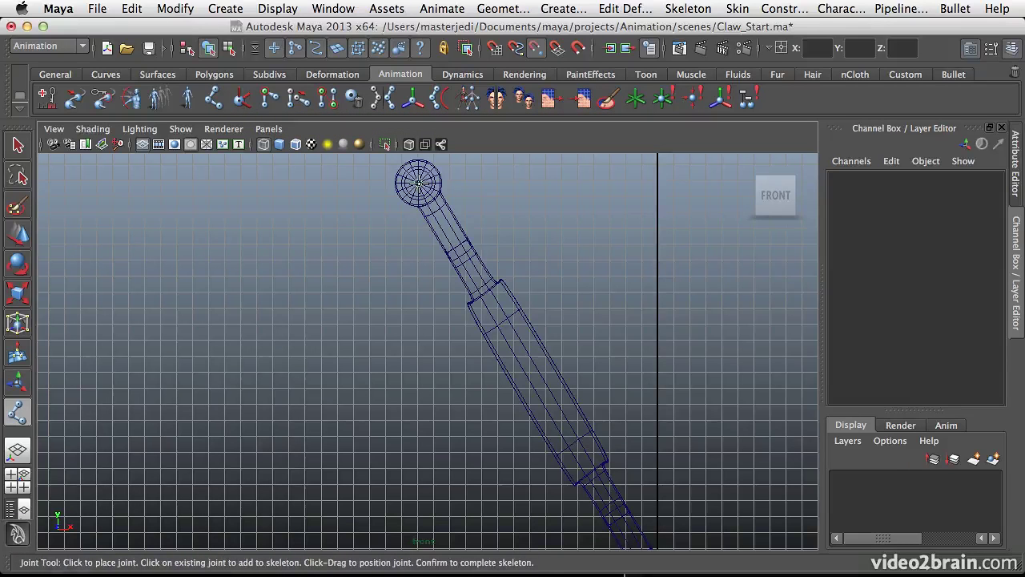
# Add joints at the centres of the elbow pivot and the claw's central pivot, and complete the joint chain
pyautogui.keyDown('alt'); pyautogui.moveTo(592, 242); pyautogui.dragTo(552, 244, button='right'); pyautogui.keyUp('alt')
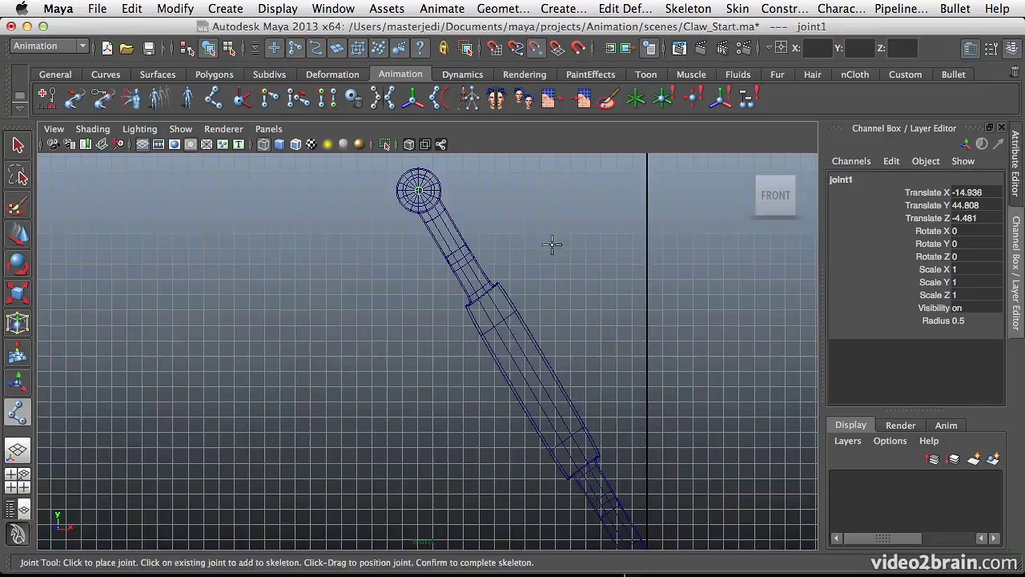
pyautogui.keyDown('alt'); pyautogui.moveTo(552, 243); pyautogui.dragTo(458, 182, button='middle'); pyautogui.keyUp('alt')
pyautogui.keyDown('alt'); pyautogui.moveTo(545, 317); pyautogui.dragTo(490, 172, button='middle'); pyautogui.keyUp('alt')
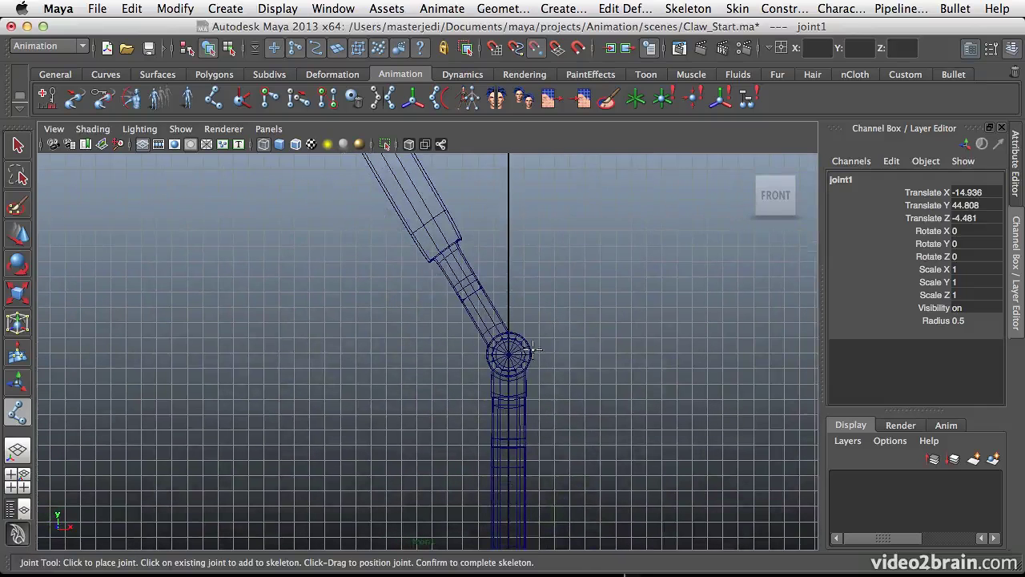
pyautogui.click(508, 353)
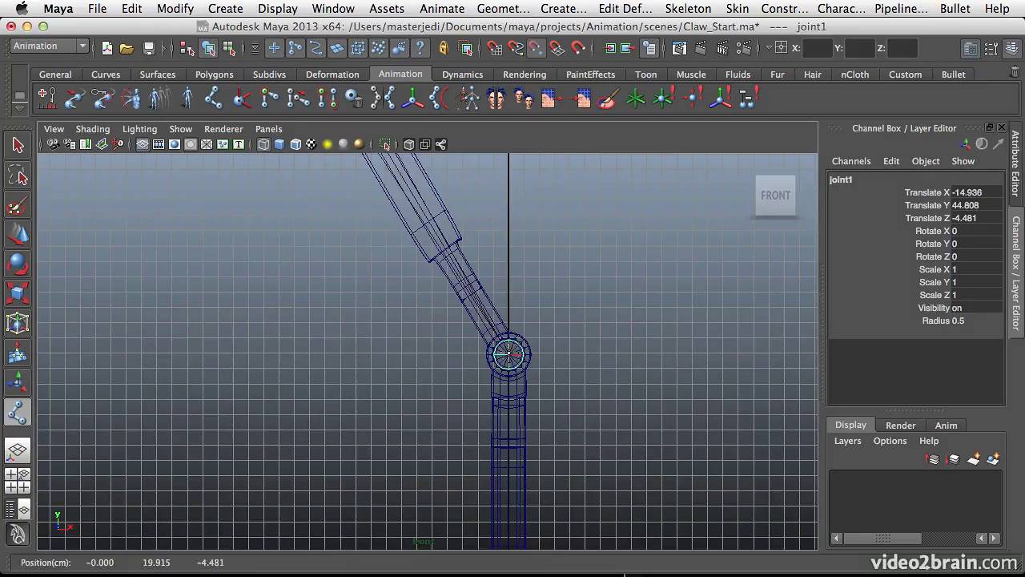
pyautogui.keyDown('alt'); pyautogui.moveTo(601, 385); pyautogui.dragTo(593, 152, button='middle'); pyautogui.keyUp('alt')
pyautogui.keyDown('alt'); pyautogui.moveTo(561, 413); pyautogui.dragTo(570, 214, button='middle'); pyautogui.keyUp('alt')
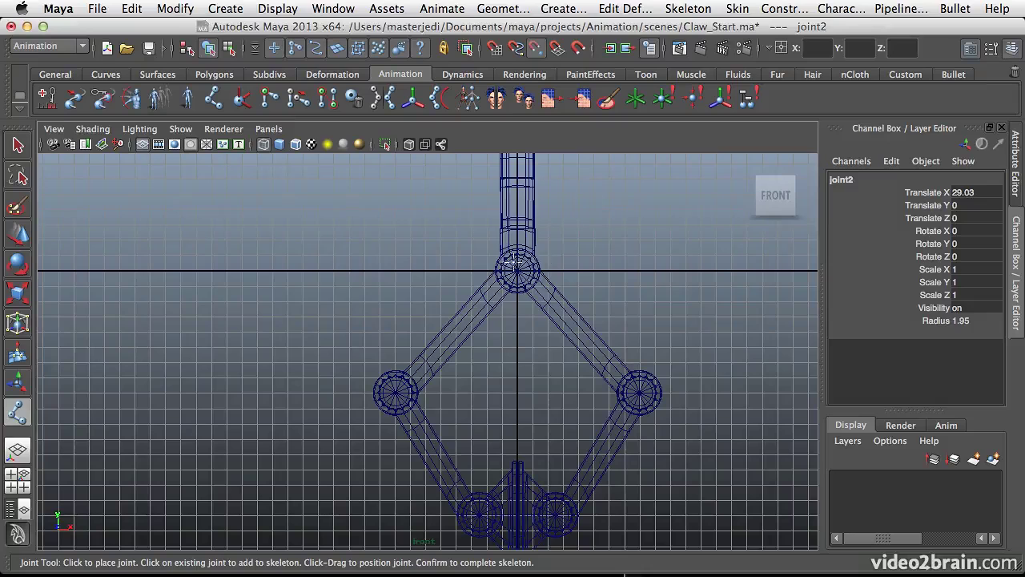
pyautogui.click(516, 270)
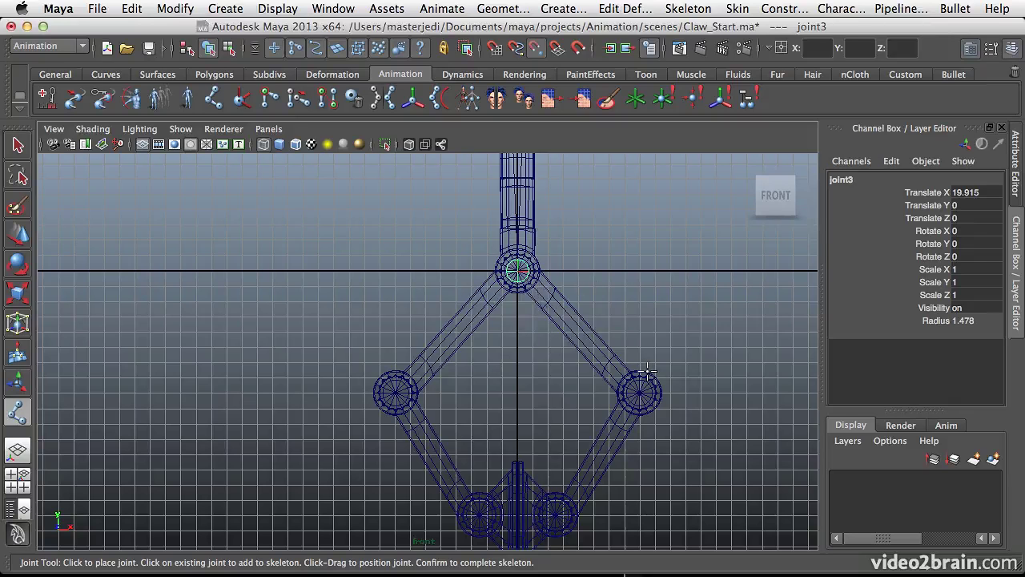
pyautogui.keyDown('alt'); pyautogui.moveTo(566, 239); pyautogui.dragTo(542, 408, button='middle'); pyautogui.keyUp('alt')
pyautogui.keyDown('alt'); pyautogui.moveTo(537, 328); pyautogui.dragTo(542, 289, button='middle'); pyautogui.keyUp('alt')
pyautogui.press('Return')
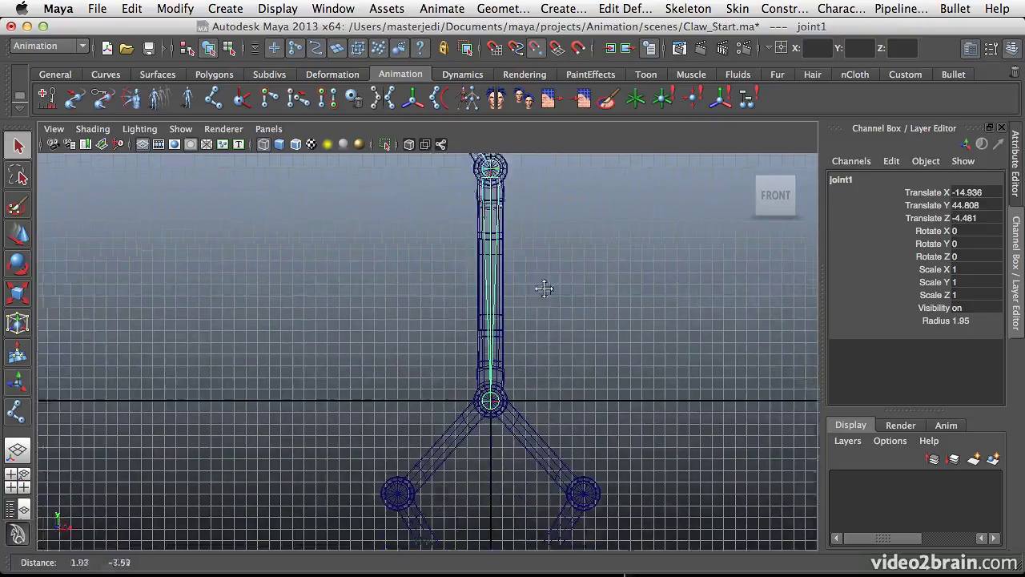
# Set the radius of the joint at the claw's central pivot to 5
pyautogui.click(487, 390)
pyautogui.keyDown('alt'); pyautogui.moveTo(584, 412); pyautogui.dragTo(533, 447, button='middle'); pyautogui.keyUp('alt')
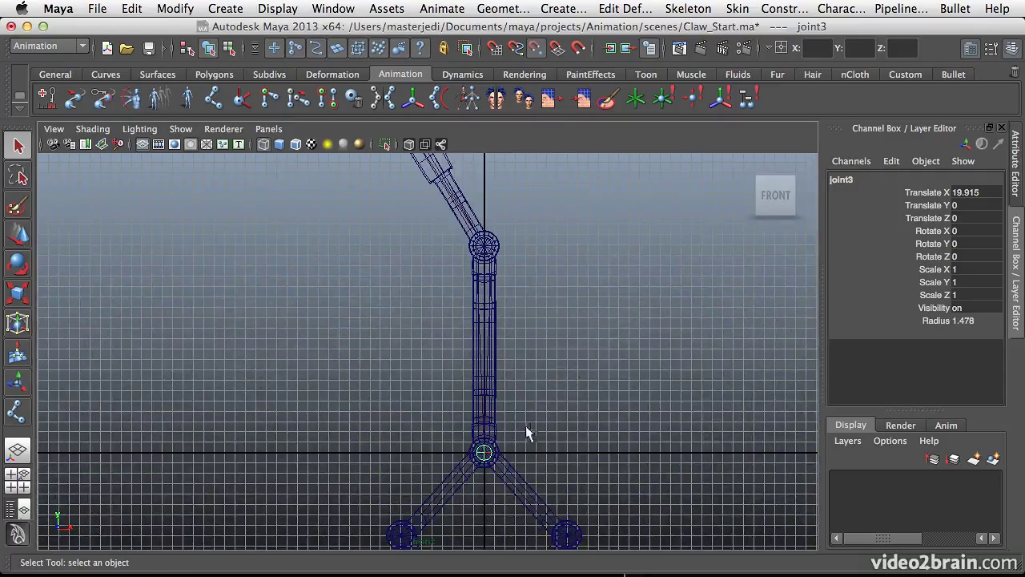
pyautogui.click(971, 321)
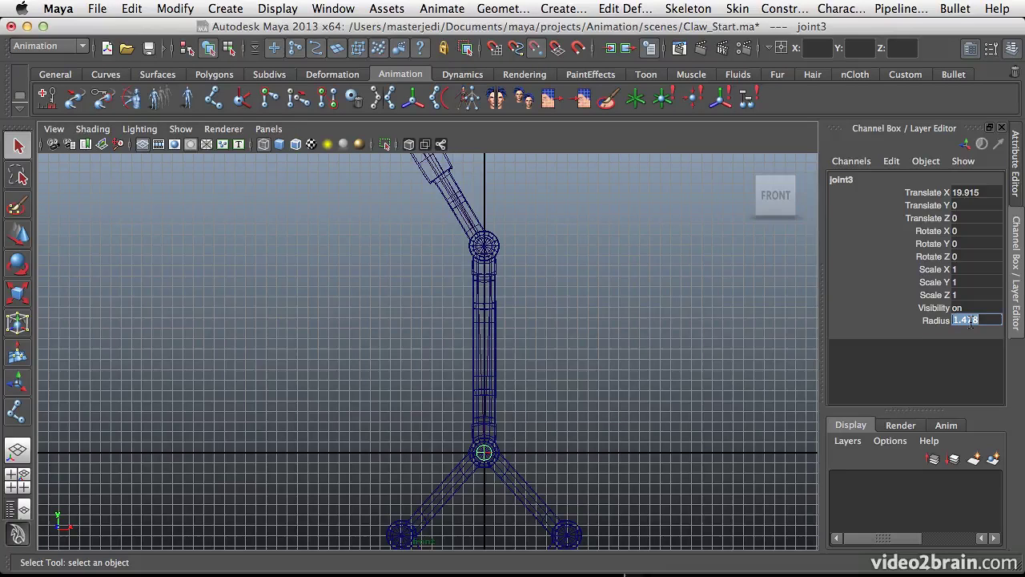
pyautogui.write('5')
pyautogui.press('Tab')
# Set the radius of the elbow joint between the upper and lower arm to 5
pyautogui.keyDown('alt'); pyautogui.moveTo(545, 247); pyautogui.dragTo(551, 271, button='middle'); pyautogui.keyUp('alt')
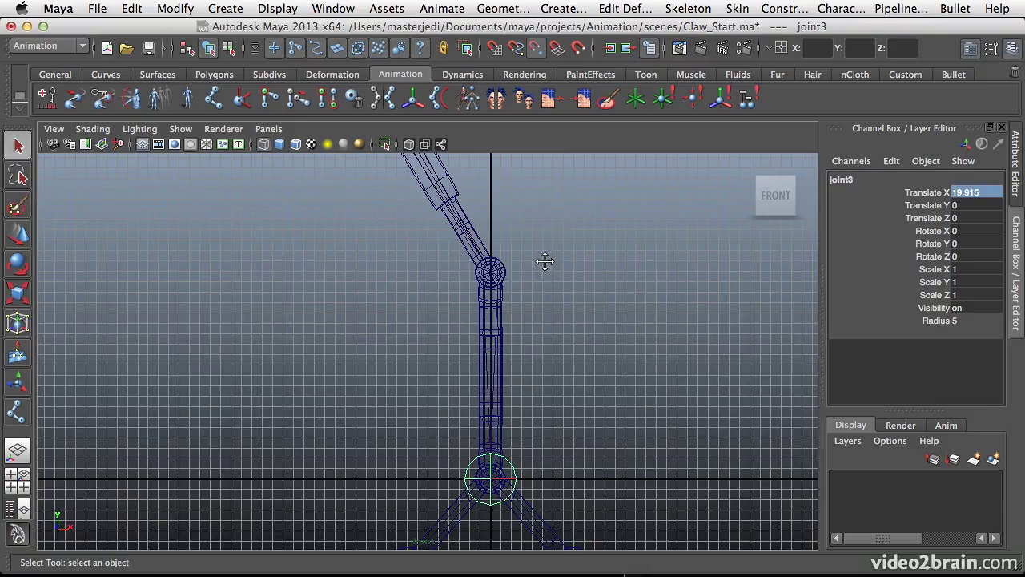
pyautogui.click(487, 273)
pyautogui.click(970, 320)
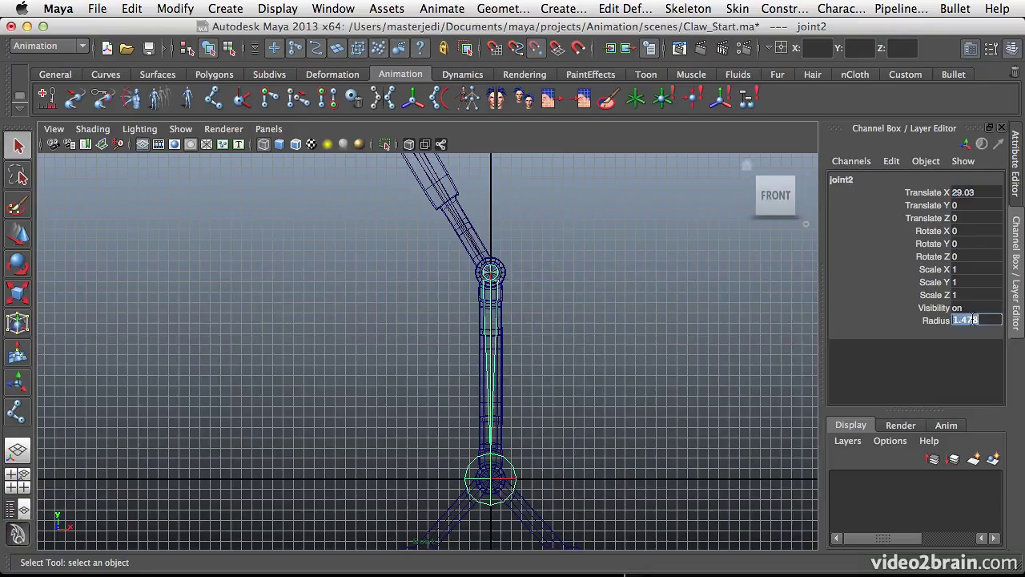
pyautogui.write('5')
pyautogui.press('Tab')
# Set the radius of the root joint at the upper arm's top to 5 and return to the four-view layout
pyautogui.keyDown('alt'); pyautogui.moveTo(524, 277); pyautogui.dragTo(562, 357, button='middle'); pyautogui.keyUp('alt')
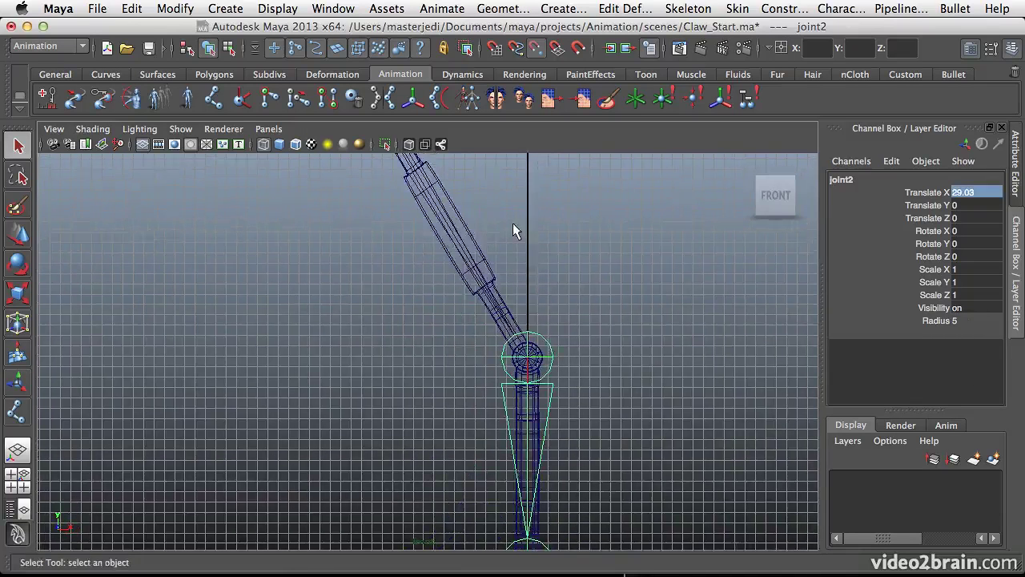
pyautogui.keyDown('alt'); pyautogui.moveTo(513, 222); pyautogui.dragTo(613, 409, button='middle'); pyautogui.keyUp('alt')
pyautogui.click(473, 281)
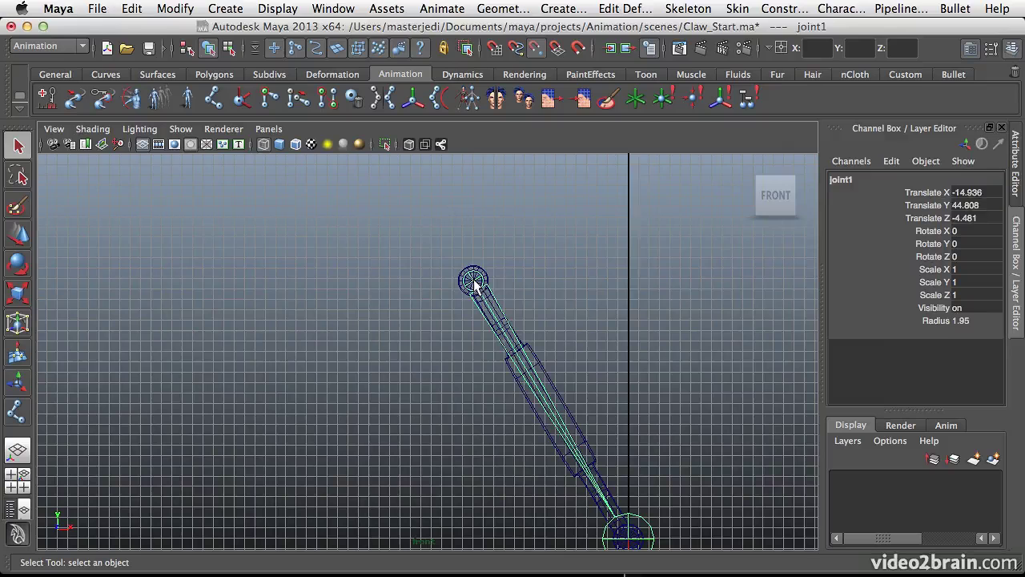
pyautogui.doubleClick(974, 321)
pyautogui.write('5')
pyautogui.press('Tab')
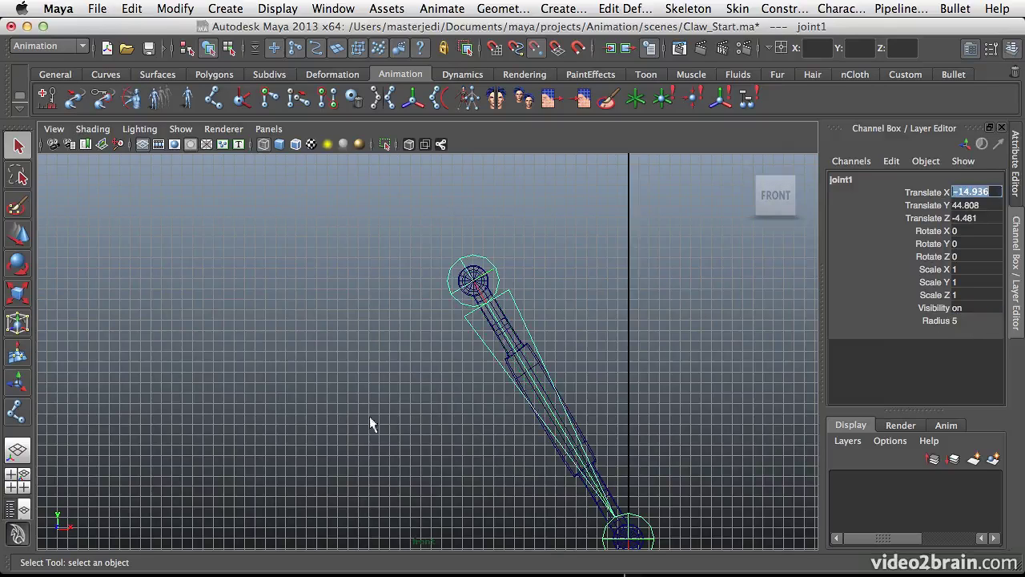
pyautogui.click(341, 386)
pyautogui.press('space')
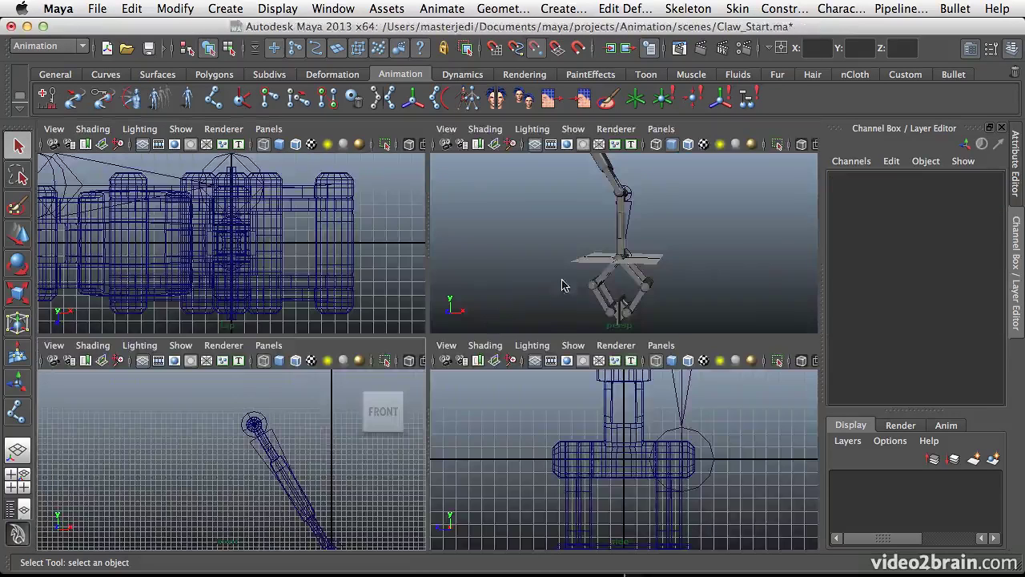
# Centre the joint chain on the arm by setting the root joint's Translate Z to 0
pyautogui.press('space')
pyautogui.keyDown('alt'); pyautogui.moveTo(575, 283); pyautogui.dragTo(486, 305); pyautogui.keyUp('alt')
pyautogui.click(457, 274)
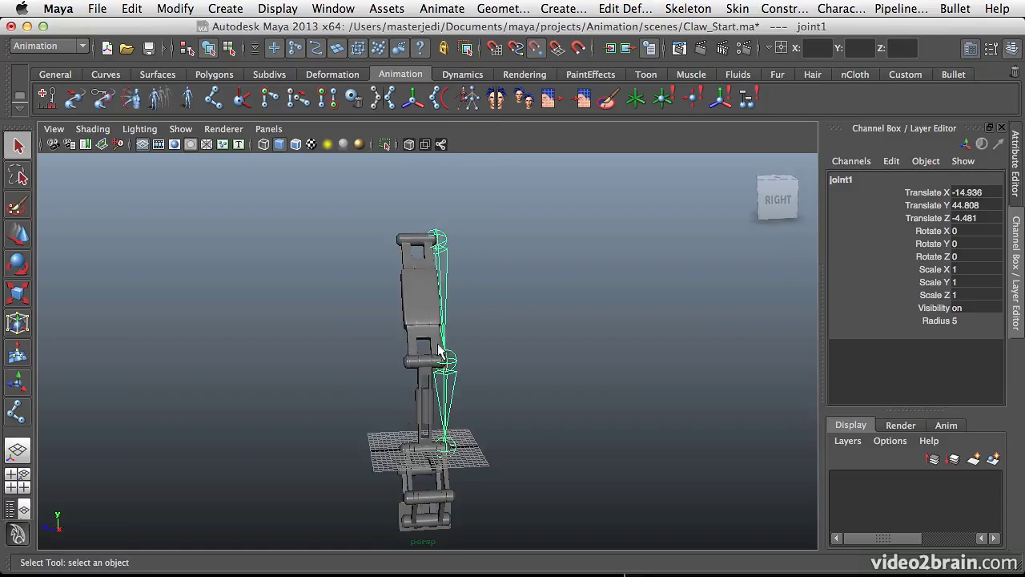
pyautogui.keyDown('alt'); pyautogui.moveTo(463, 447); pyautogui.dragTo(441, 451); pyautogui.keyUp('alt')
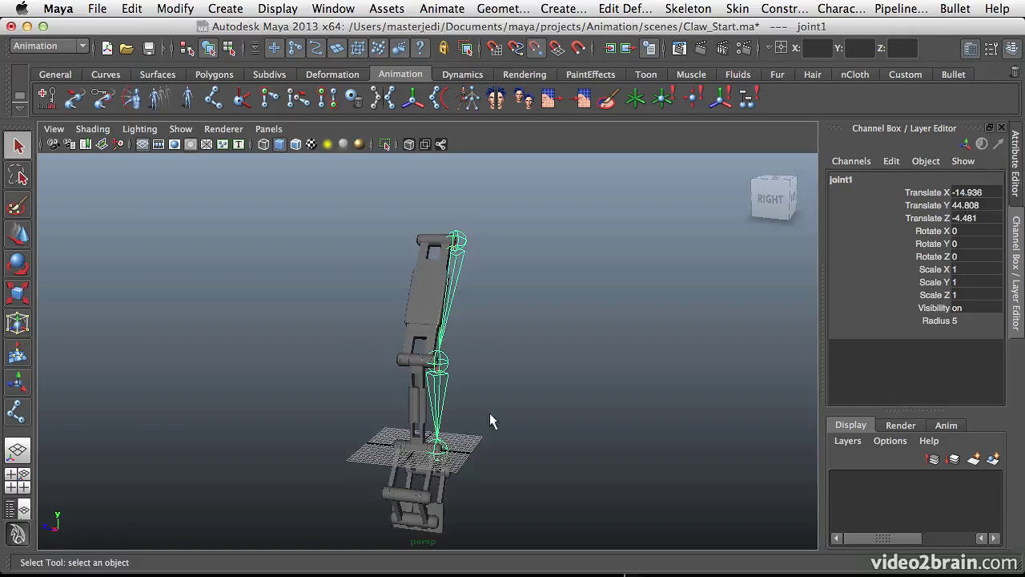
pyautogui.keyDown('alt'); pyautogui.moveTo(490, 418); pyautogui.dragTo(472, 194); pyautogui.keyUp('alt')
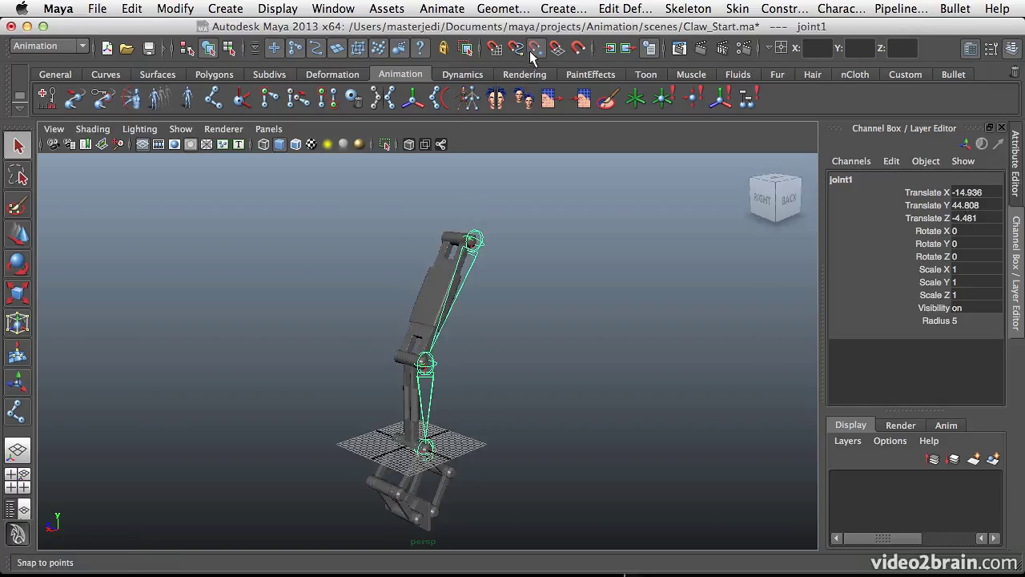
pyautogui.keyDown('alt'); pyautogui.moveTo(474, 248); pyautogui.dragTo(542, 261, button='right'); pyautogui.keyUp('alt')
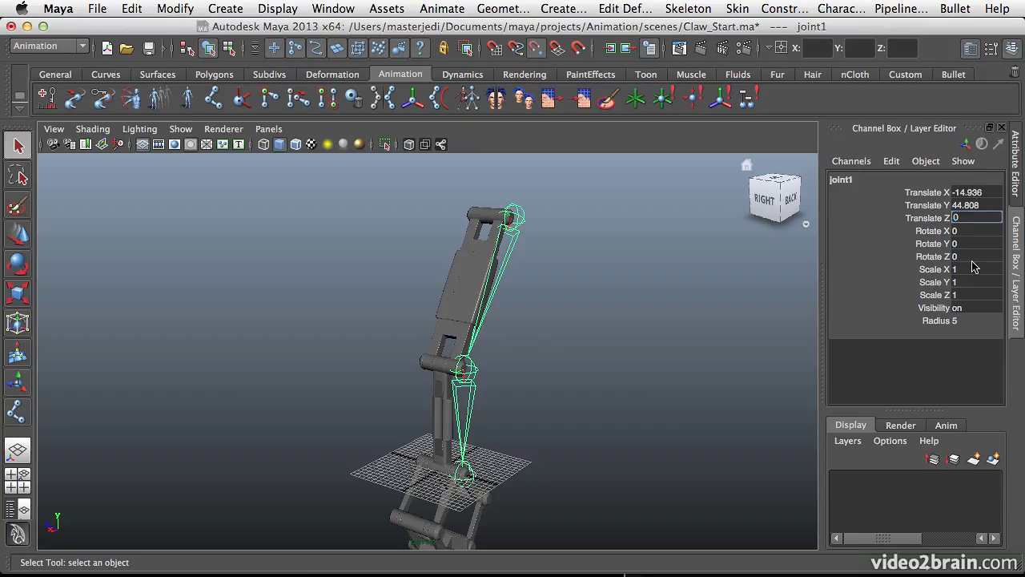
pyautogui.press('Tab')
# Move the end joint from the claw's central pivot up along the lower arm to a Translate X of about 15, and deselect it
pyautogui.keyDown('alt'); pyautogui.moveTo(521, 368); pyautogui.dragTo(476, 382); pyautogui.keyUp('alt')
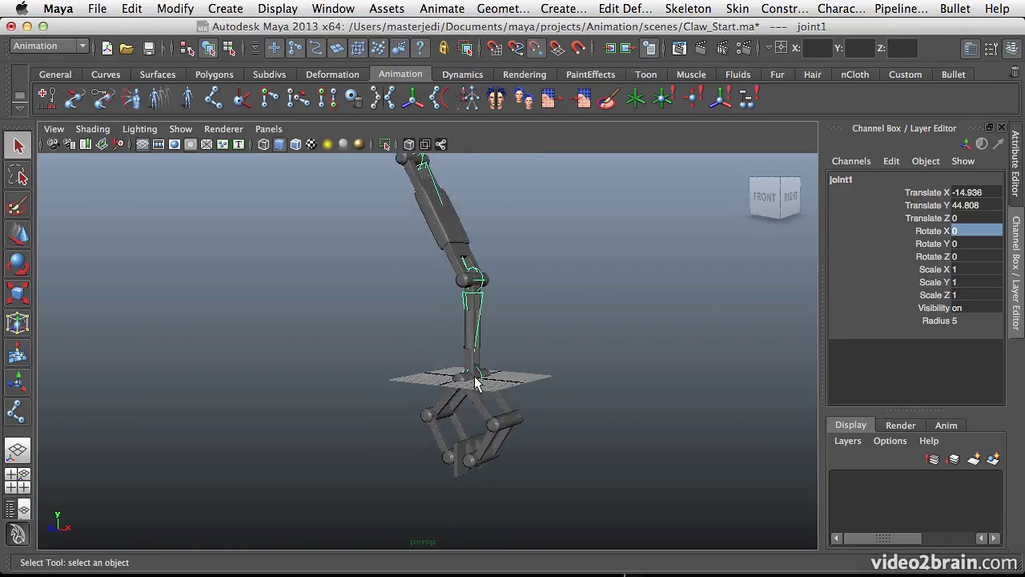
pyautogui.click(476, 383)
pyautogui.press('w')
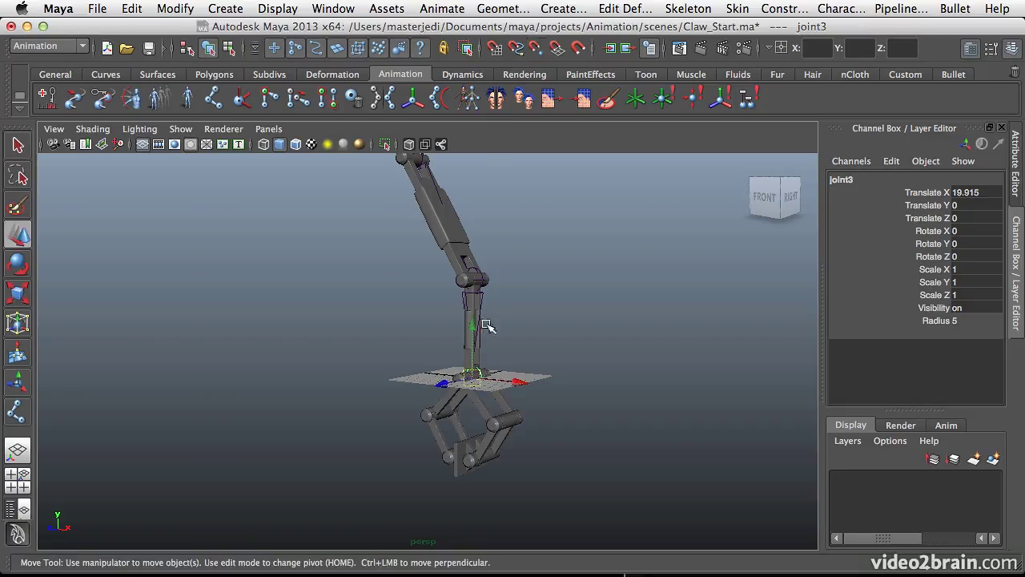
pyautogui.moveTo(476, 328); pyautogui.dragTo(476, 304)
pyautogui.keyDown('alt'); pyautogui.moveTo(515, 390); pyautogui.dragTo(471, 347); pyautogui.keyUp('alt')
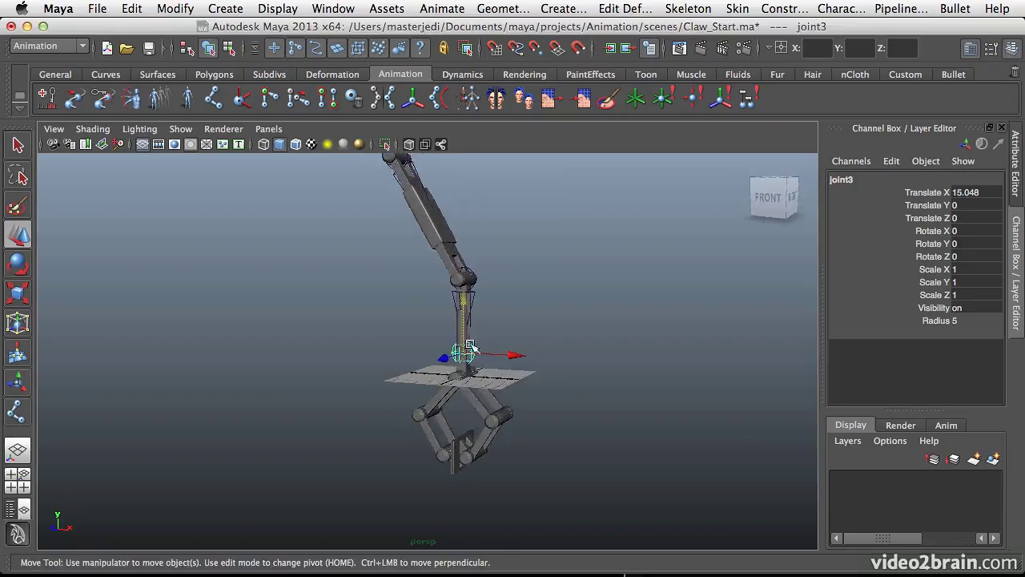
pyautogui.keyDown('alt'); pyautogui.moveTo(451, 364); pyautogui.dragTo(491, 403, button='right'); pyautogui.keyUp('alt')
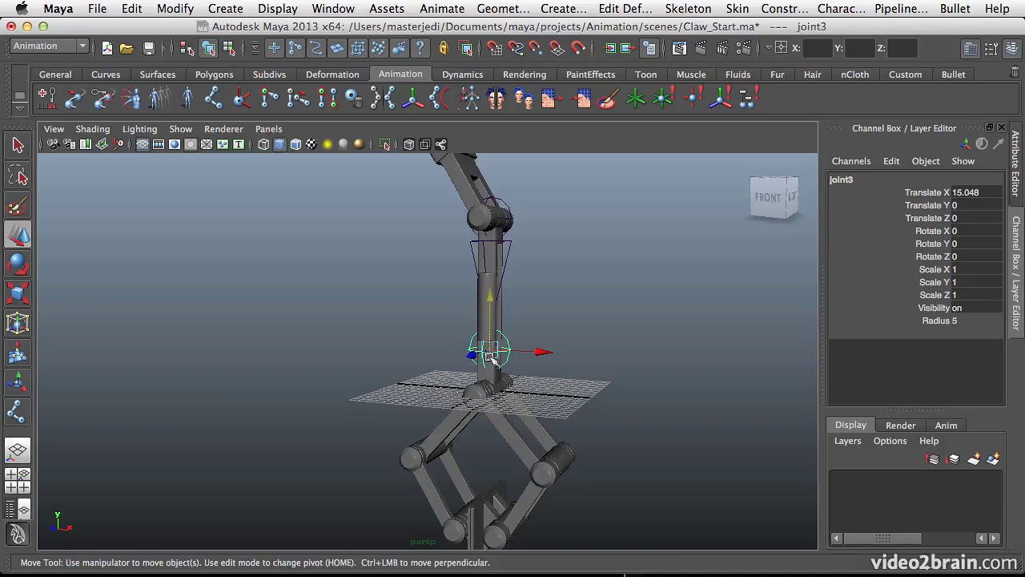
pyautogui.keyDown('alt'); pyautogui.moveTo(488, 391); pyautogui.dragTo(491, 255); pyautogui.keyUp('alt')
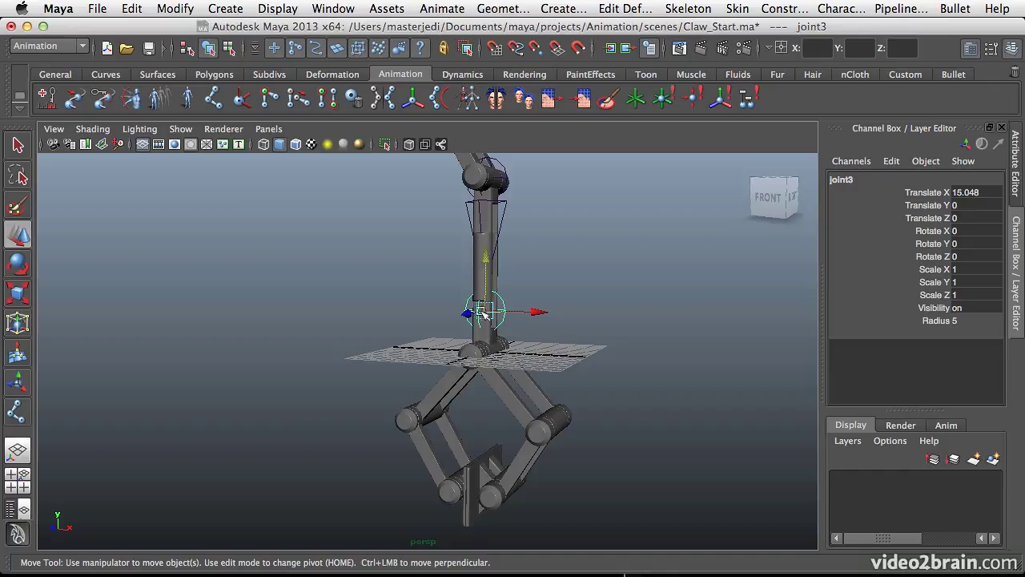
pyautogui.moveTo(510, 364); pyautogui.dragTo(785, 288, button='middle')
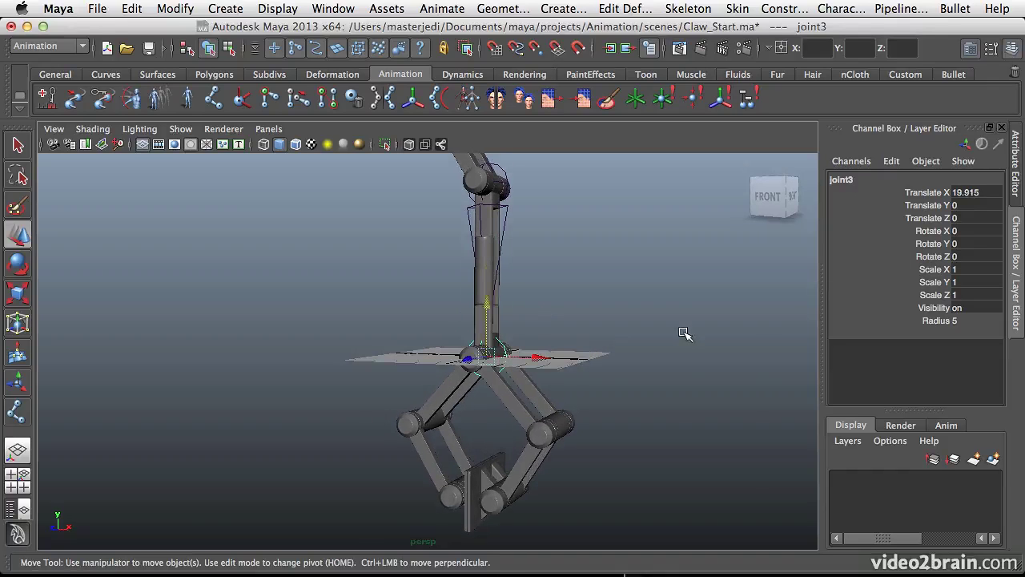
pyautogui.keyDown('alt'); pyautogui.moveTo(568, 387); pyautogui.dragTo(459, 253); pyautogui.keyUp('alt')
pyautogui.press('q')
pyautogui.click(556, 344)
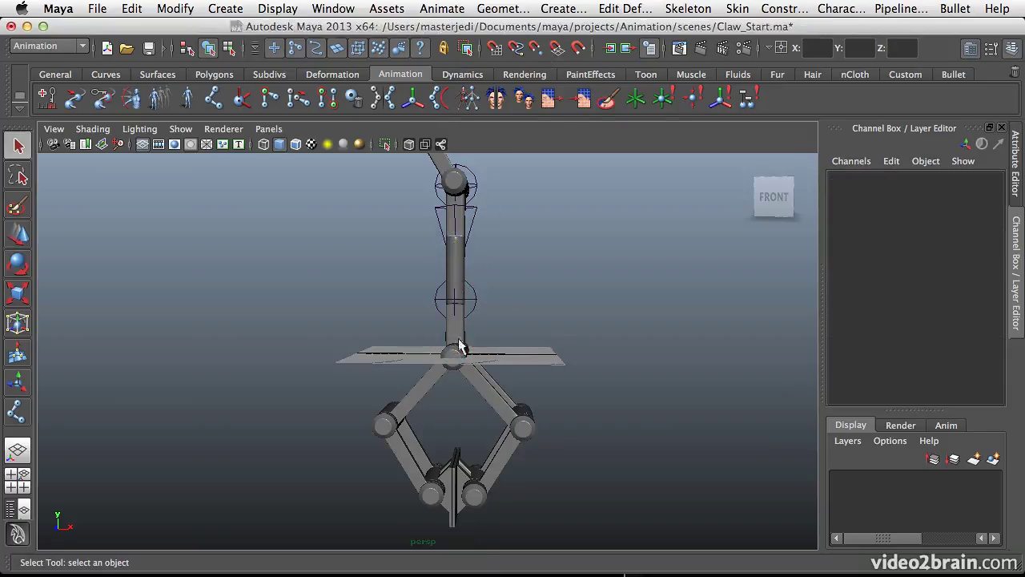
# In the front view, draw a point-snapped joint chain from the claw's central pivot through its right outer pivot to its right lower pivot
pyautogui.press('space')
pyautogui.press('space')
pyautogui.keyDown('alt'); pyautogui.moveTo(384, 425); pyautogui.dragTo(340, 298, button='middle'); pyautogui.keyUp('alt')
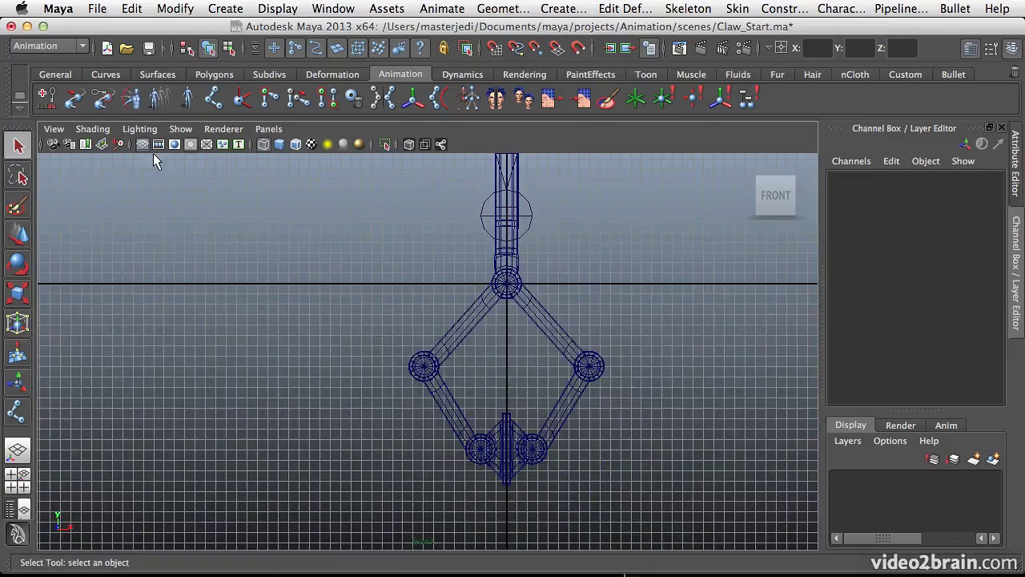
pyautogui.click(211, 100)
pyautogui.keyDown('alt'); pyautogui.moveTo(559, 310); pyautogui.dragTo(629, 305, button='right'); pyautogui.keyUp('alt')
pyautogui.keyDown('alt'); pyautogui.moveTo(629, 305); pyautogui.dragTo(534, 253, button='middle'); pyautogui.keyUp('alt')
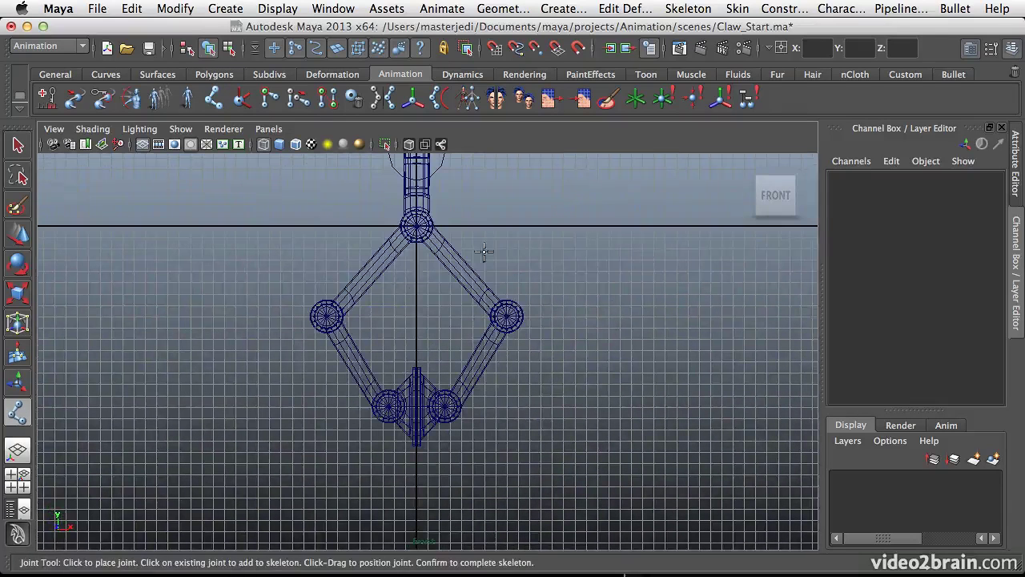
pyautogui.click(534, 50)
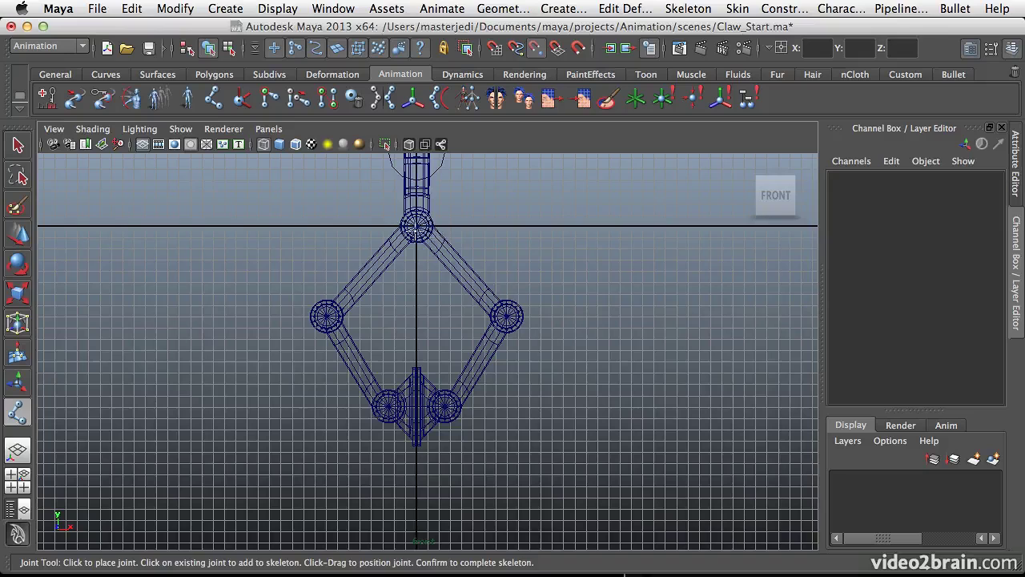
pyautogui.click(416, 226)
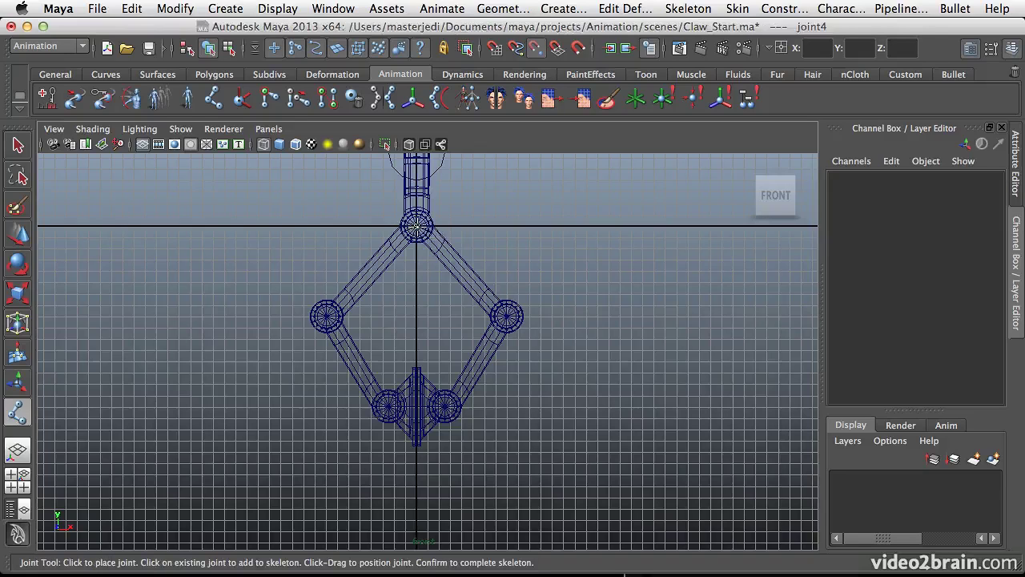
pyautogui.click(507, 316)
pyautogui.click(507, 317)
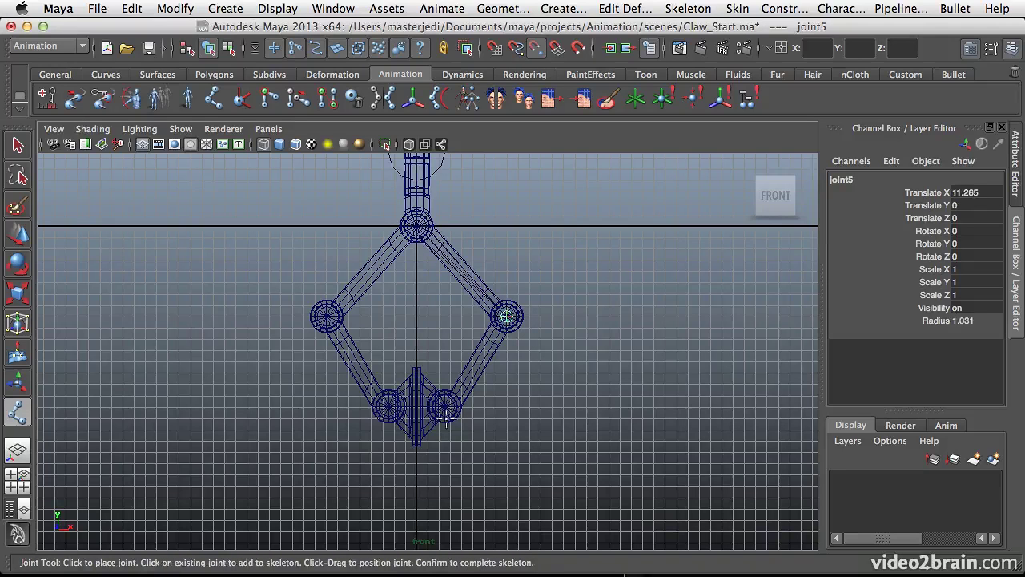
pyautogui.click(445, 407)
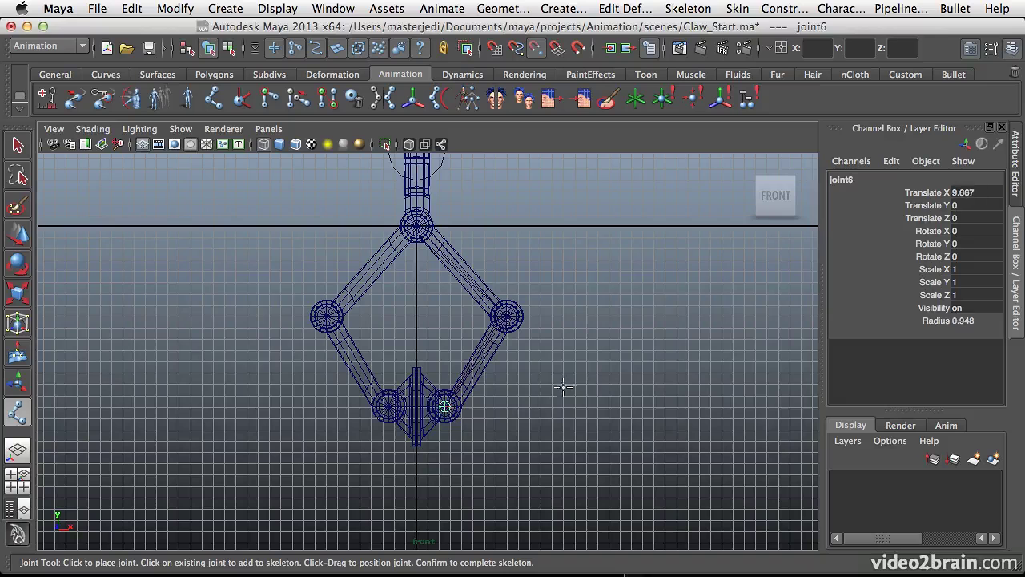
# Try radius values of 5 and 3 on the joint at the claw's right lower pivot
pyautogui.press('space')
pyautogui.keyDown('alt'); pyautogui.moveTo(713, 280); pyautogui.dragTo(676, 245); pyautogui.keyUp('alt')
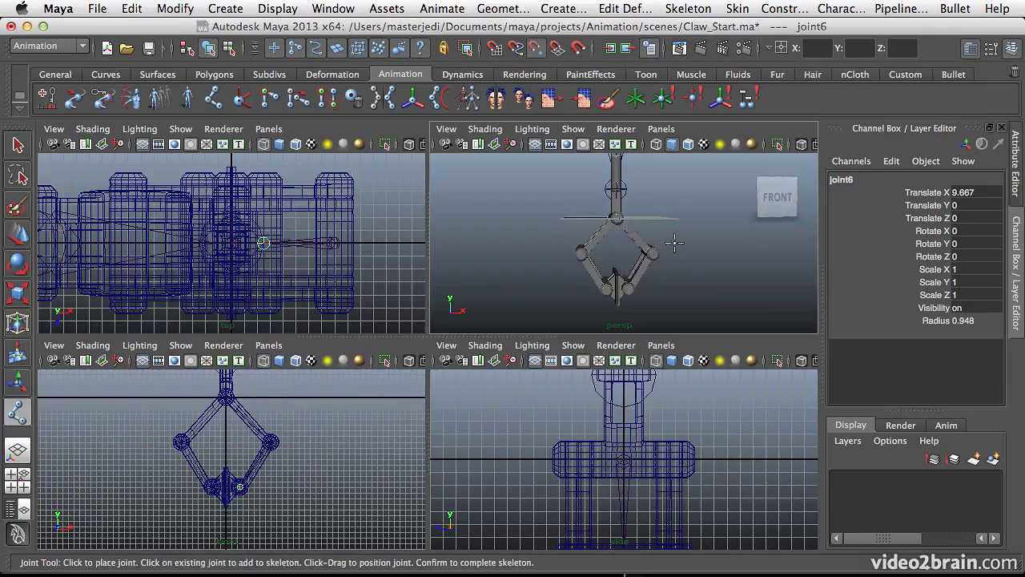
pyautogui.click(966, 319)
pyautogui.write('5')
pyautogui.press('Tab')
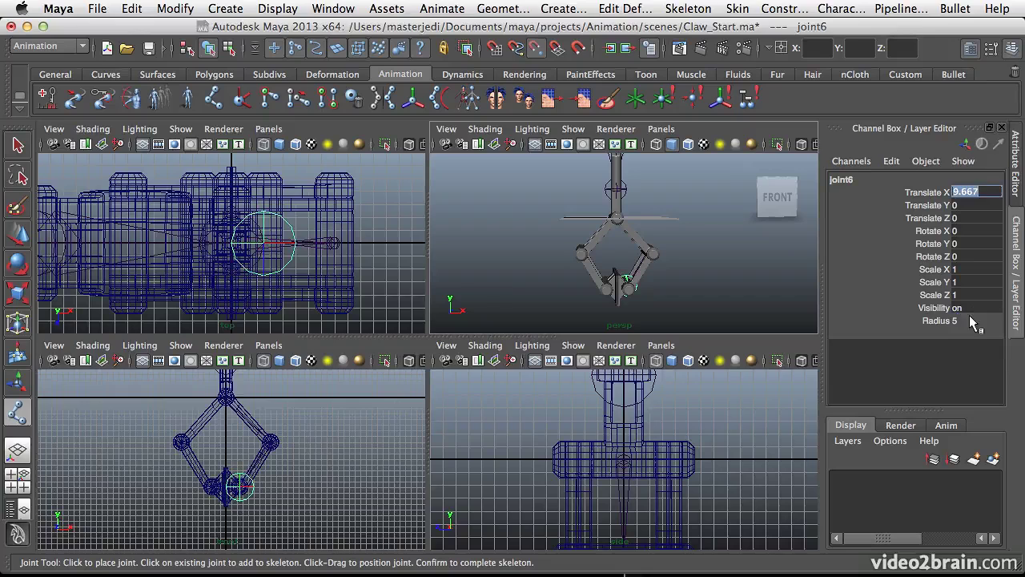
pyautogui.click(969, 320)
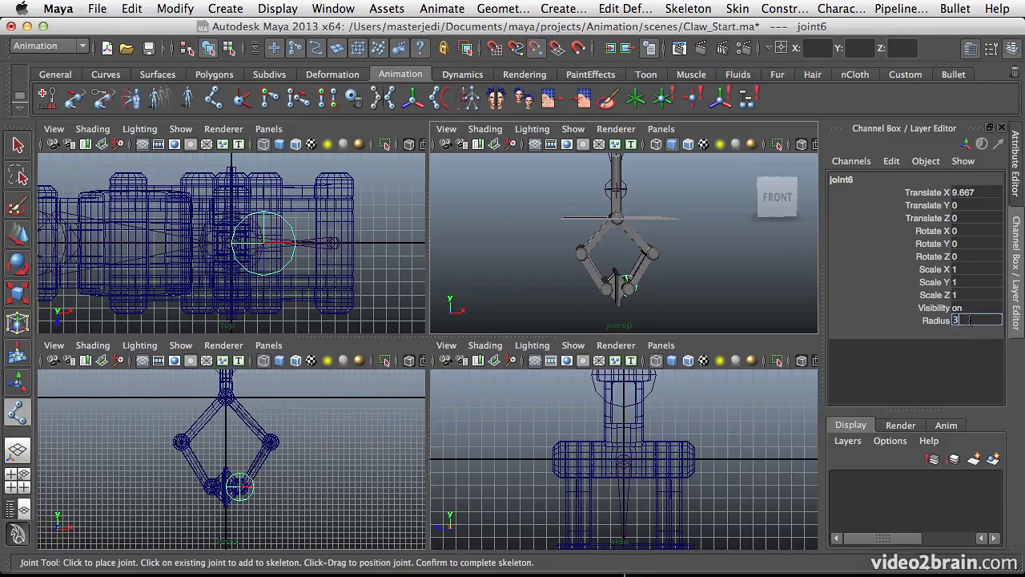
pyautogui.press('Tab')
pyautogui.keyDown('alt'); pyautogui.moveTo(633, 304); pyautogui.dragTo(614, 298); pyautogui.keyUp('alt')
pyautogui.keyDown('alt'); pyautogui.moveTo(674, 285); pyautogui.dragTo(728, 279, button='right'); pyautogui.keyUp('alt')
pyautogui.keyDown('alt'); pyautogui.moveTo(728, 279); pyautogui.dragTo(845, 278); pyautogui.keyUp('alt')
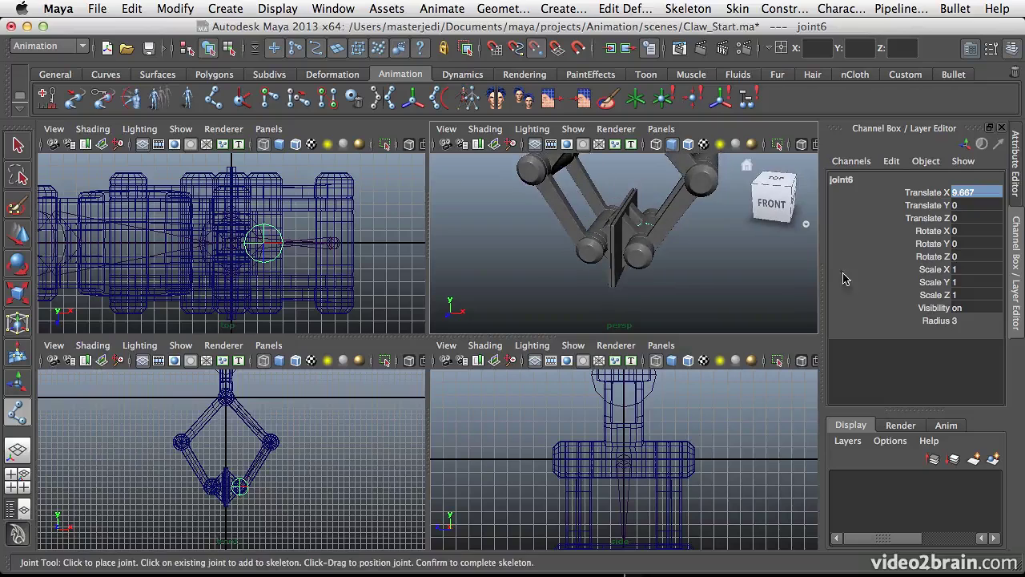
# Set the radius of the joint at the claw's right lower pivot to 3.5 and complete the joint chain
pyautogui.click(961, 321)
pyautogui.write('3.')
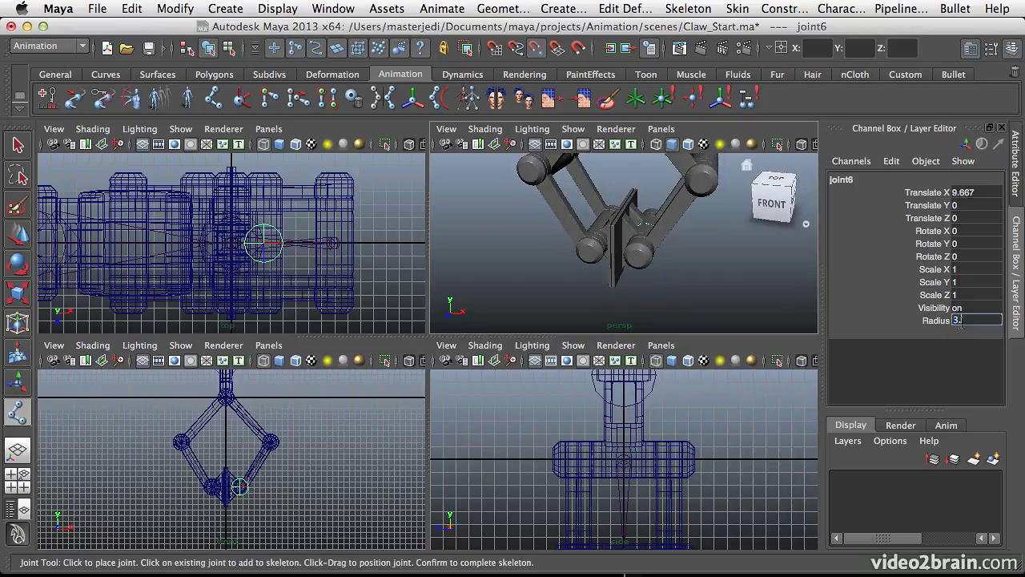
pyautogui.write('5')
pyautogui.press('Tab')
pyautogui.keyDown('alt'); pyautogui.moveTo(692, 228); pyautogui.dragTo(663, 315, button='middle'); pyautogui.keyUp('alt')
pyautogui.keyDown('alt'); pyautogui.moveTo(663, 315); pyautogui.dragTo(657, 234); pyautogui.keyUp('alt')
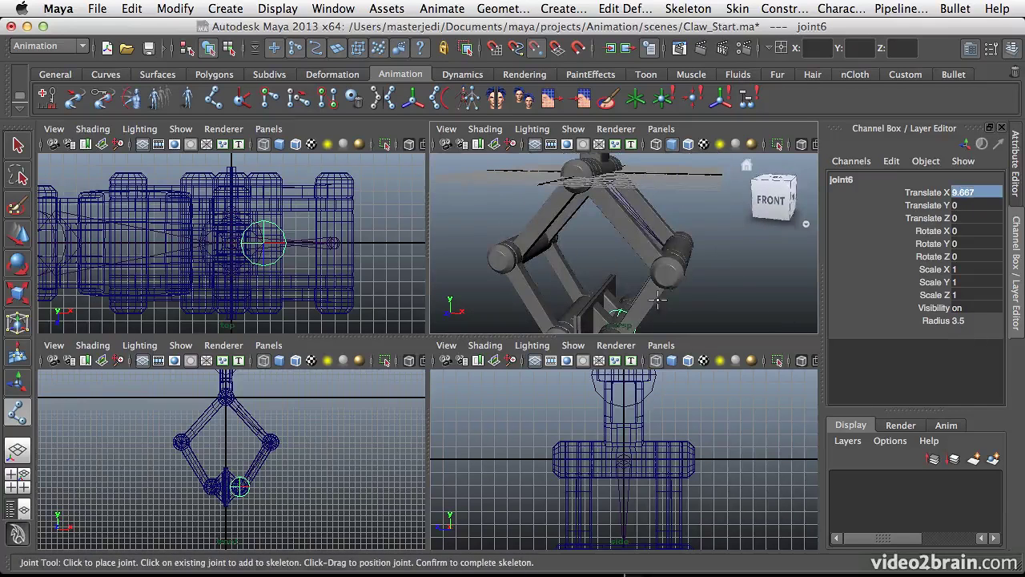
pyautogui.press('Return')
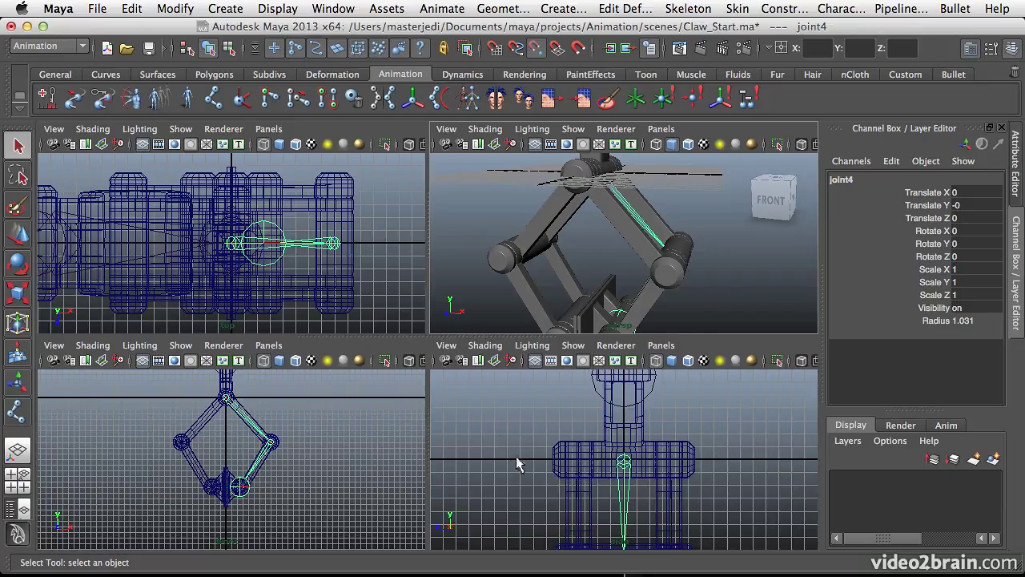
# Set the radius of the joint at the claw's right outer pivot to 3.5
pyautogui.click(257, 469)
pyautogui.click(975, 320)
pyautogui.write('3.5')
pyautogui.press('Tab')
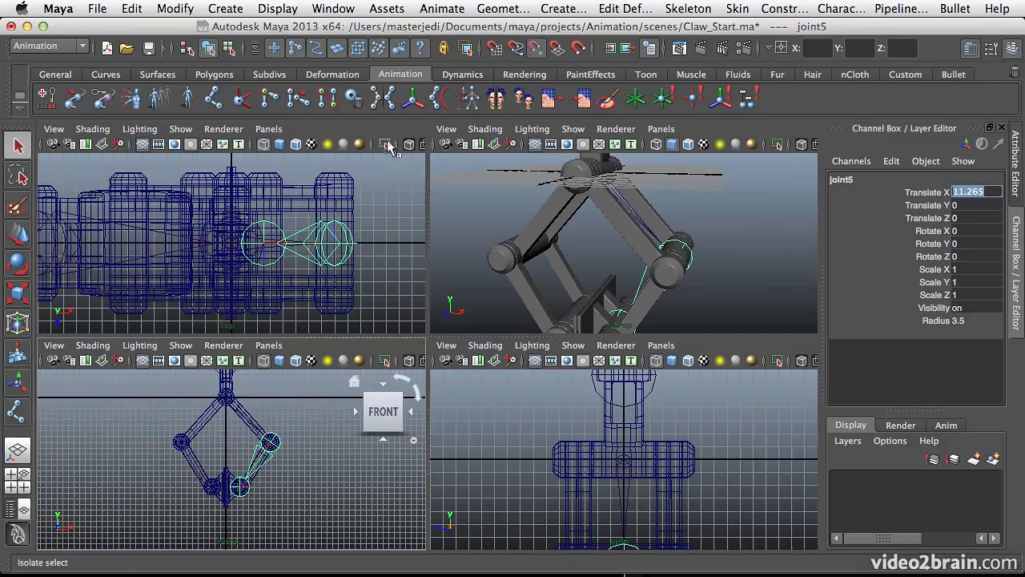
# Set the radius of the right claw chain's root joint at the central pivot to 3.5
pyautogui.click(635, 213)
pyautogui.click(971, 321)
pyautogui.write('3.5')
pyautogui.press('Tab')
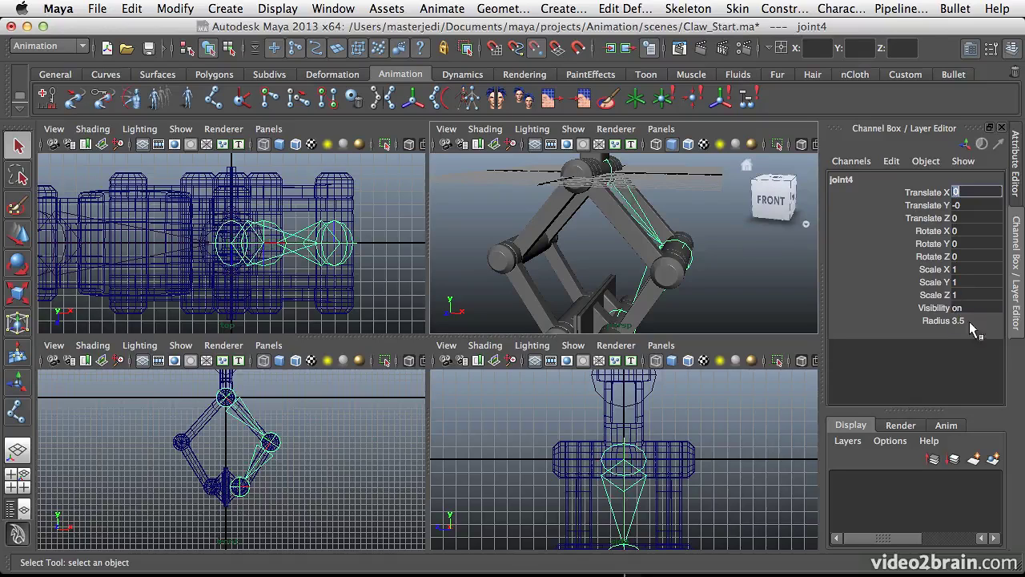
# Move the right claw joint chain sideways off the claw to a Translate X of about 6.3, and deselect it
pyautogui.click(783, 203)
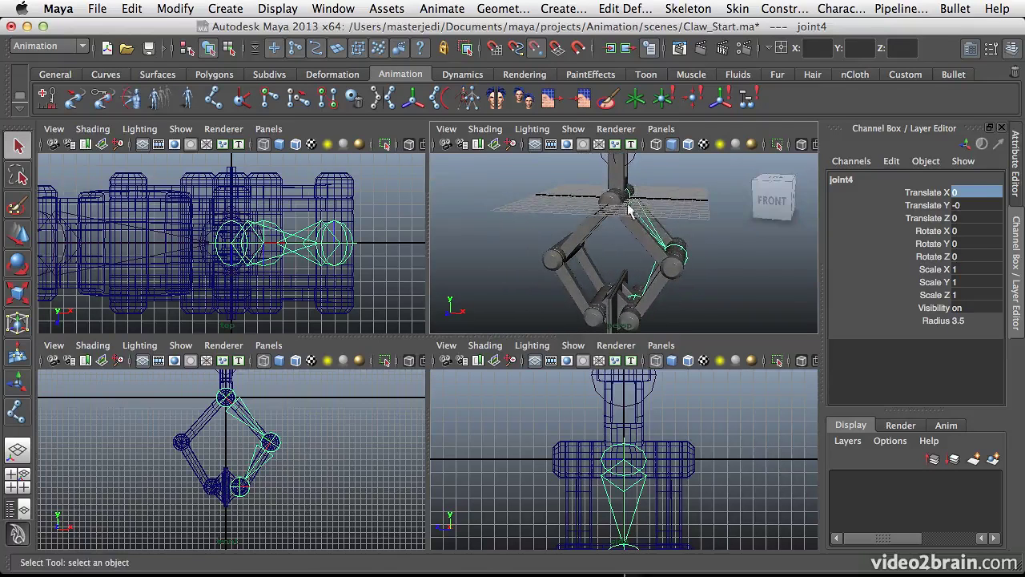
pyautogui.press('w')
pyautogui.moveTo(675, 200); pyautogui.dragTo(695, 202)
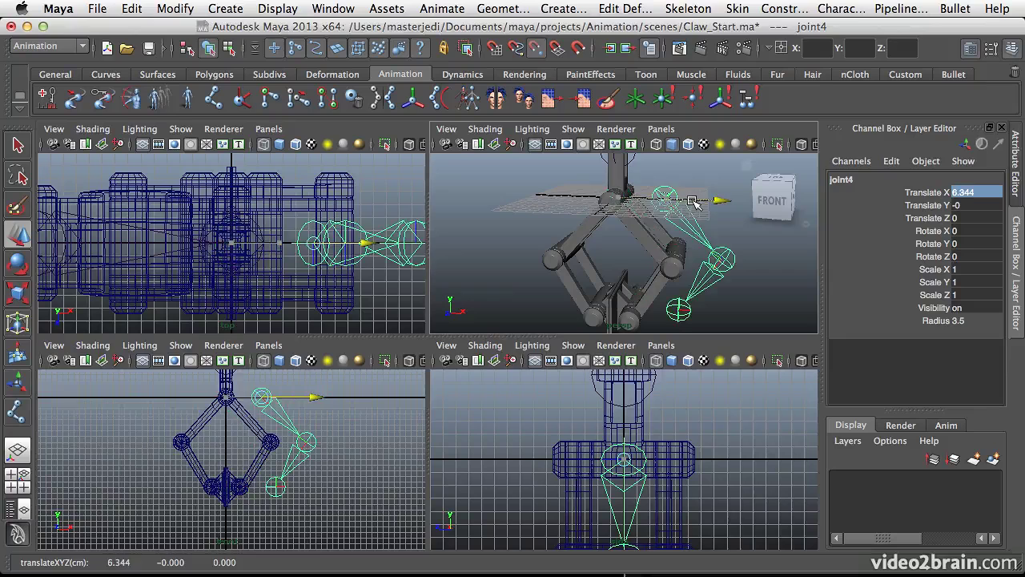
pyautogui.moveTo(647, 245)
pyautogui.keyDown('alt'); pyautogui.mouseDown()
pyautogui.moveTo(618, 198)
pyautogui.moveTo(623, 218)
pyautogui.moveTo(659, 234)
pyautogui.mouseUp(); pyautogui.keyUp('alt')
pyautogui.click(119, 448)
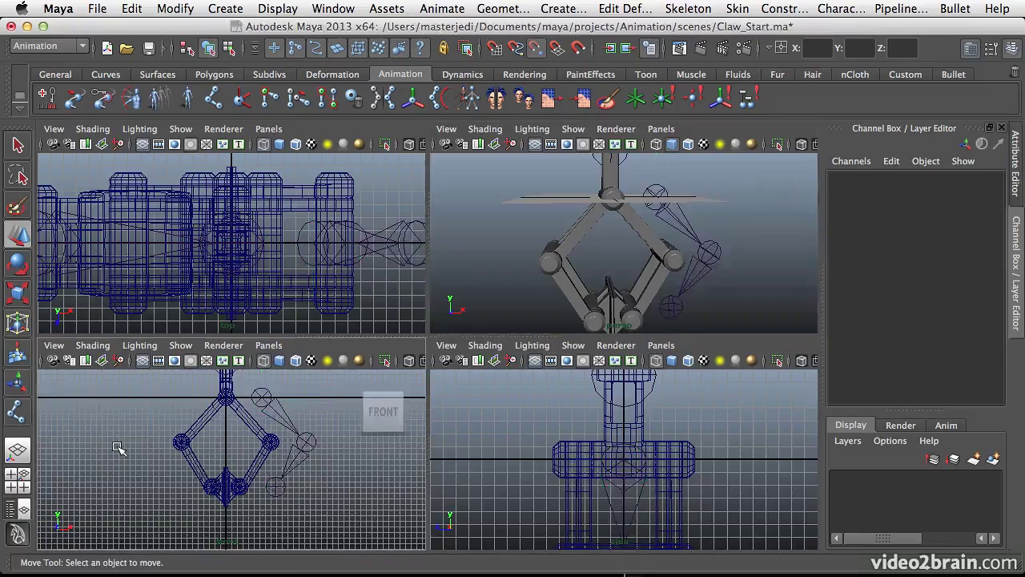
# In the front view, draw a joint chain from the claw's central pivot through its left outer pivot to its left lower pivot
pyautogui.press('space')
pyautogui.keyDown('alt'); pyautogui.moveTo(407, 227); pyautogui.dragTo(467, 260, button='right'); pyautogui.keyUp('alt')
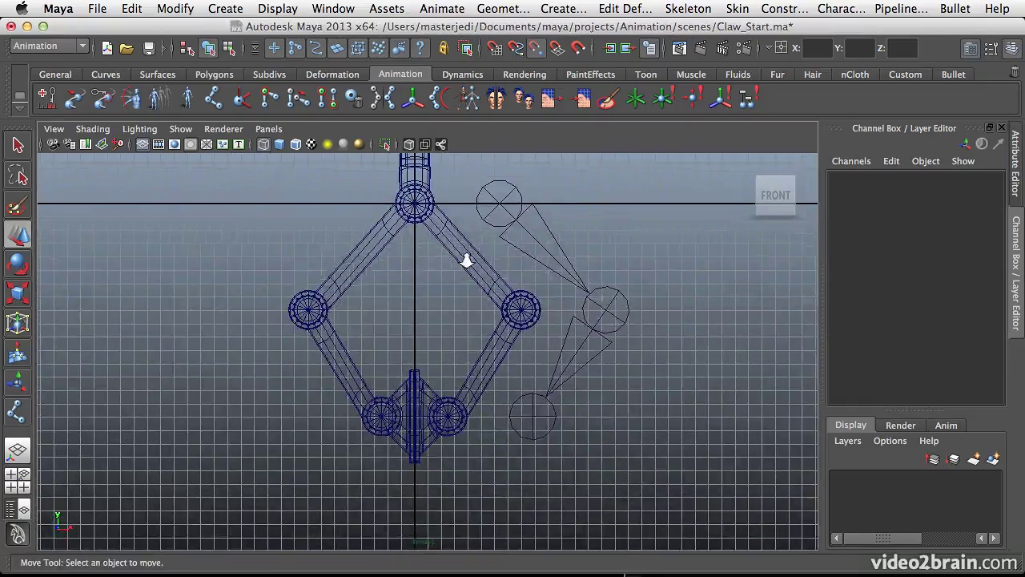
pyautogui.keyDown('alt'); pyautogui.moveTo(467, 261); pyautogui.dragTo(523, 266, button='middle'); pyautogui.keyUp('alt')
pyautogui.click(213, 97)
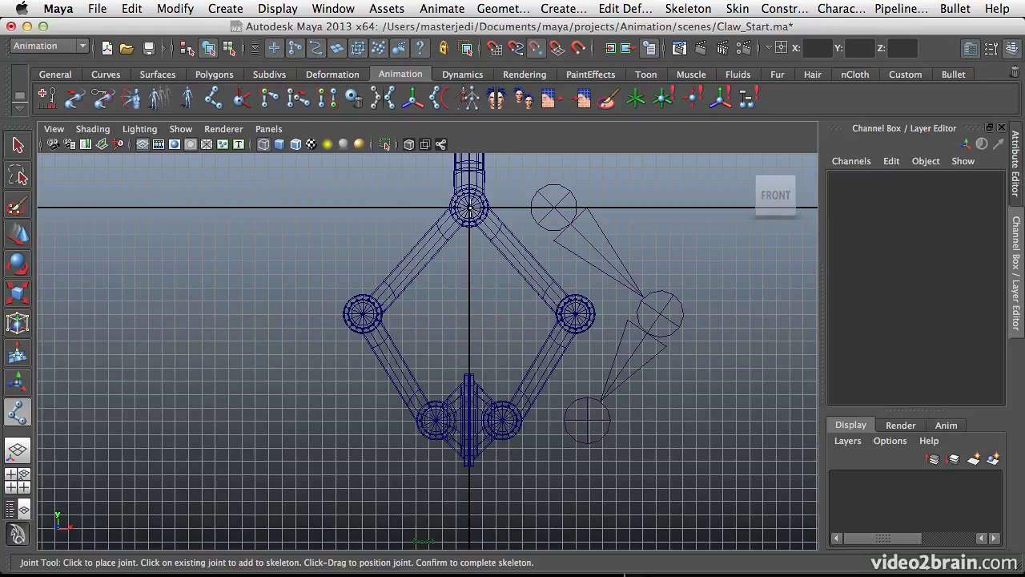
pyautogui.click(364, 309)
pyautogui.click(439, 424)
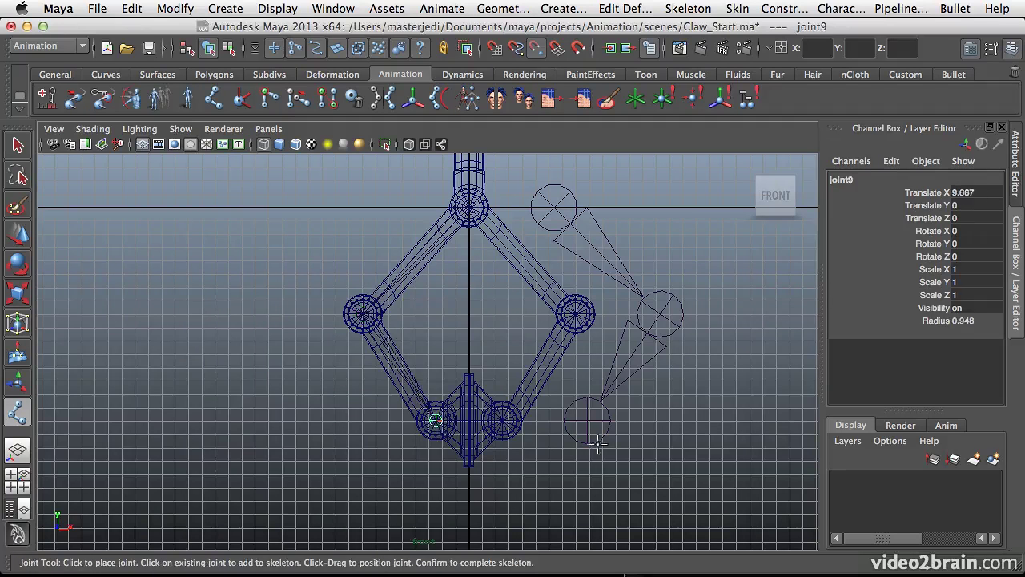
pyautogui.press('q')
# Set the radius of the joint at the claw's left lower pivot to 3.5
pyautogui.click(435, 421)
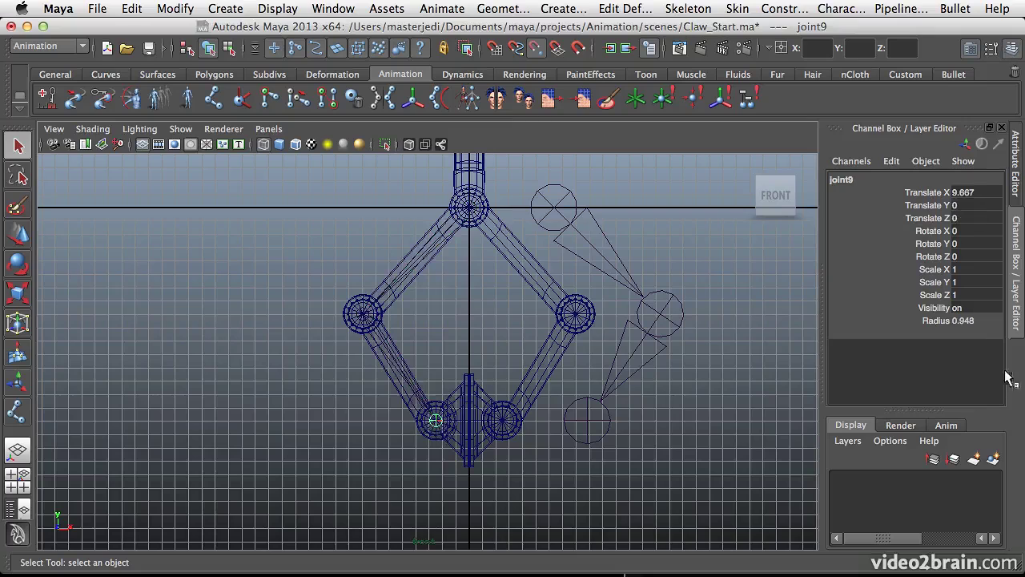
pyautogui.click(971, 320)
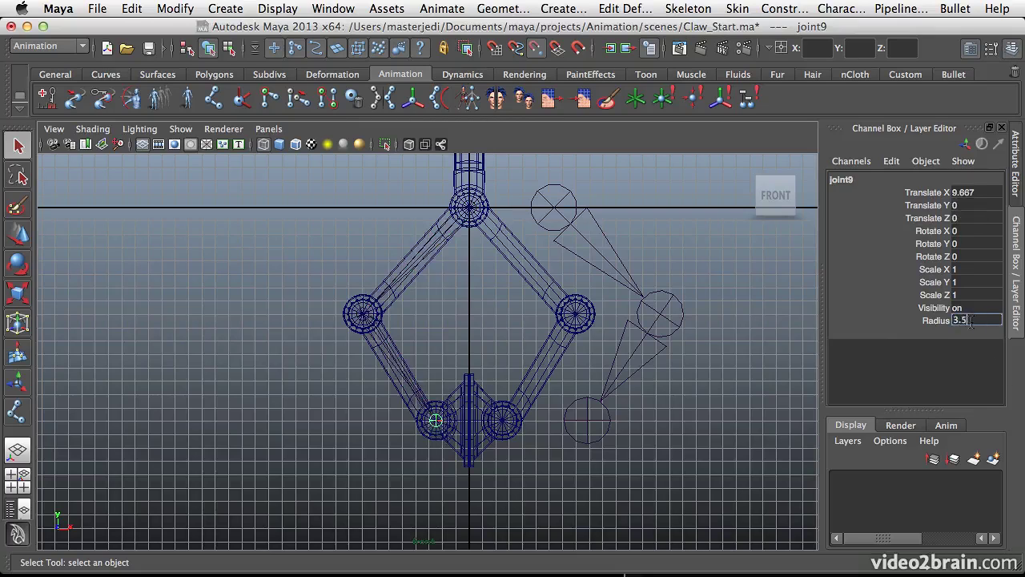
pyautogui.press('Tab')
# Set the radius of the left claw chain's outer joint and root joint to 3.5
pyautogui.click(360, 319)
pyautogui.click(983, 320)
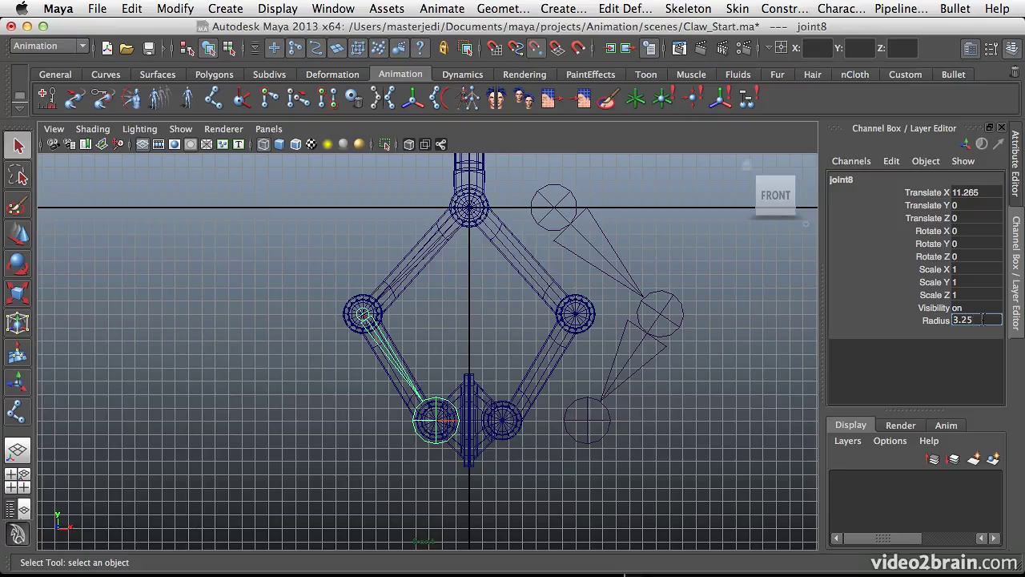
pyautogui.press('Tab')
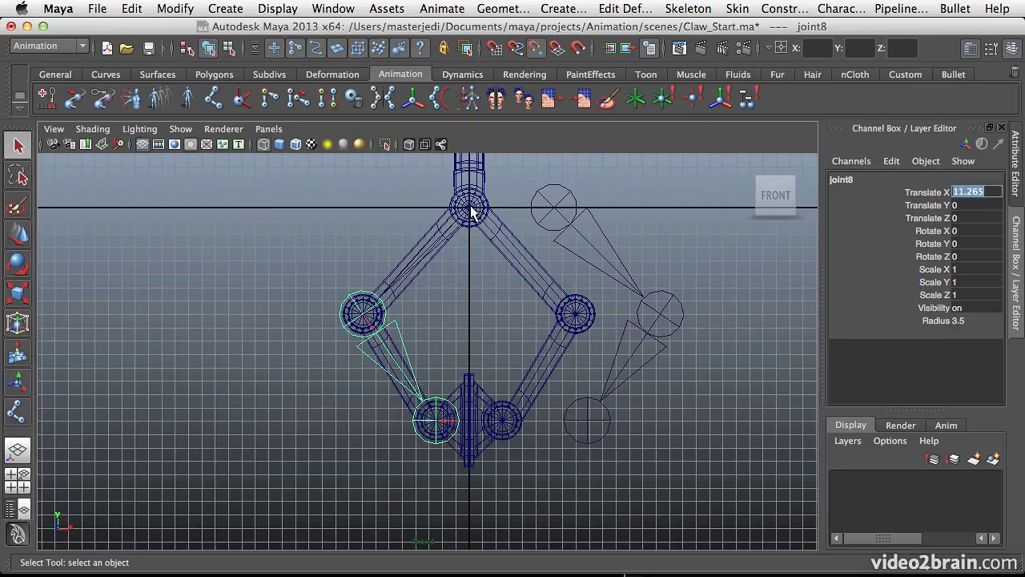
pyautogui.click(471, 211)
pyautogui.click(973, 320)
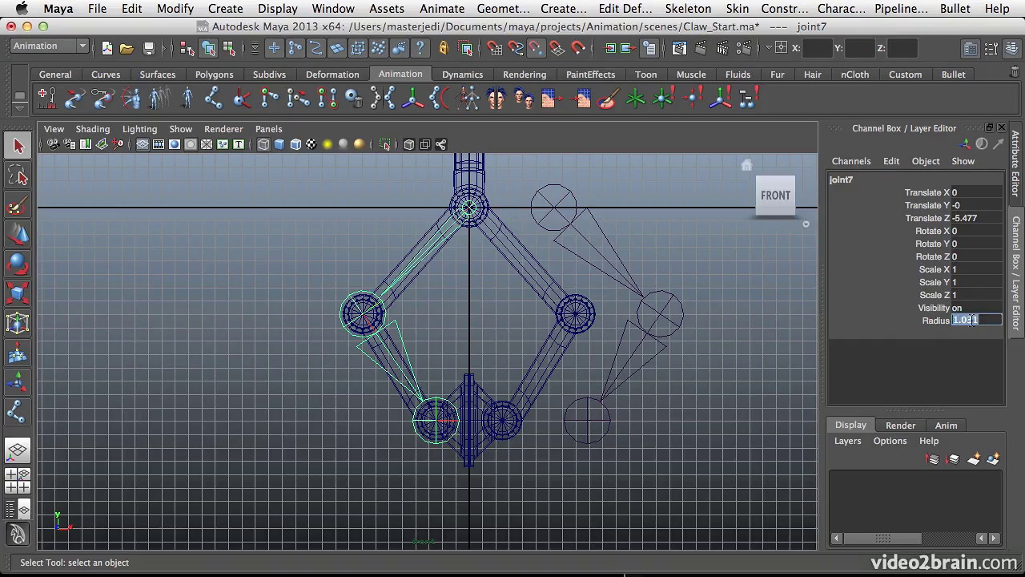
pyautogui.press('Tab')
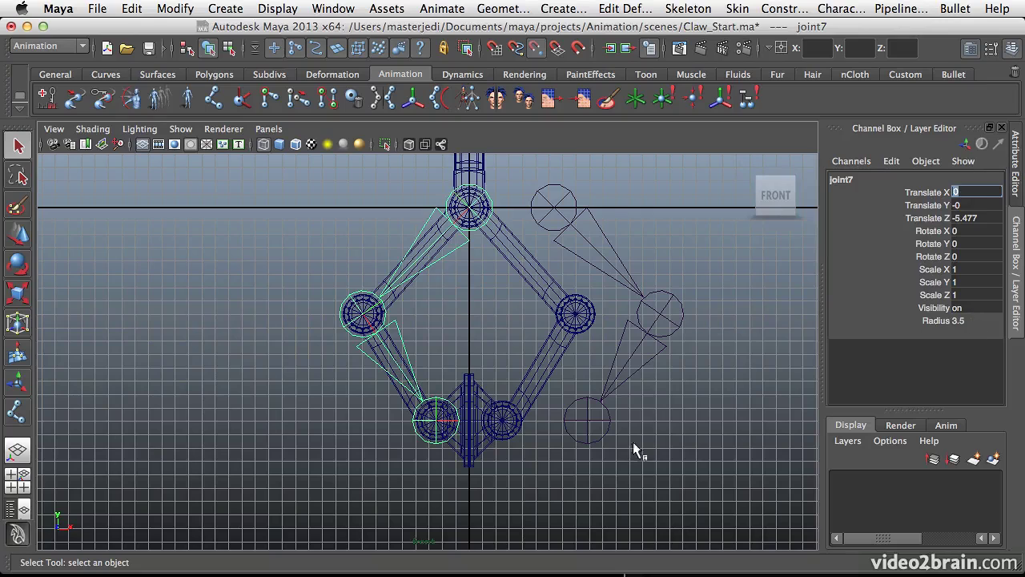
# Return the right claw joint chain to the central pivot with a Translate X of 0, and deselect it
pyautogui.click(663, 428)
pyautogui.click(540, 218)
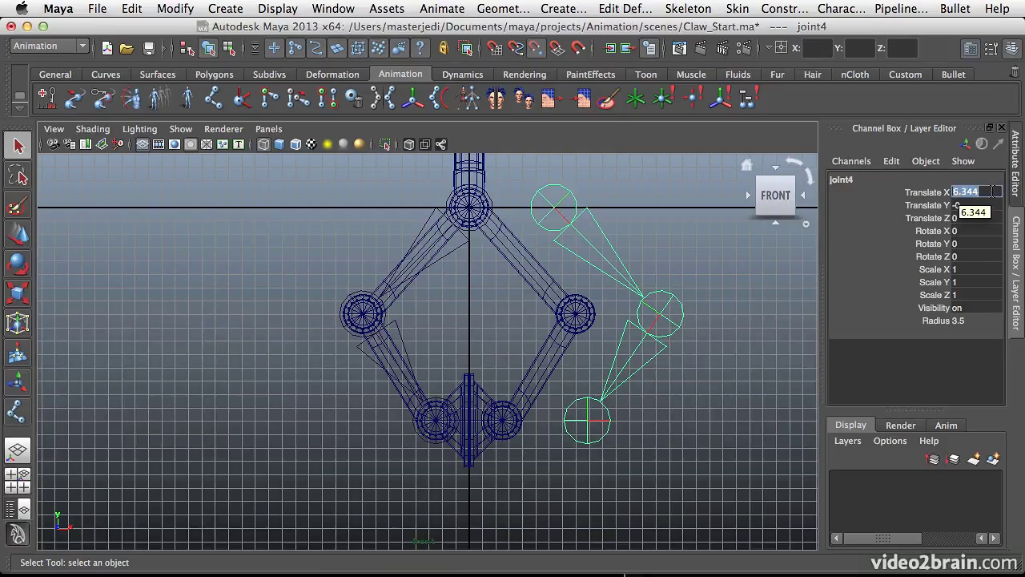
pyautogui.press('Tab')
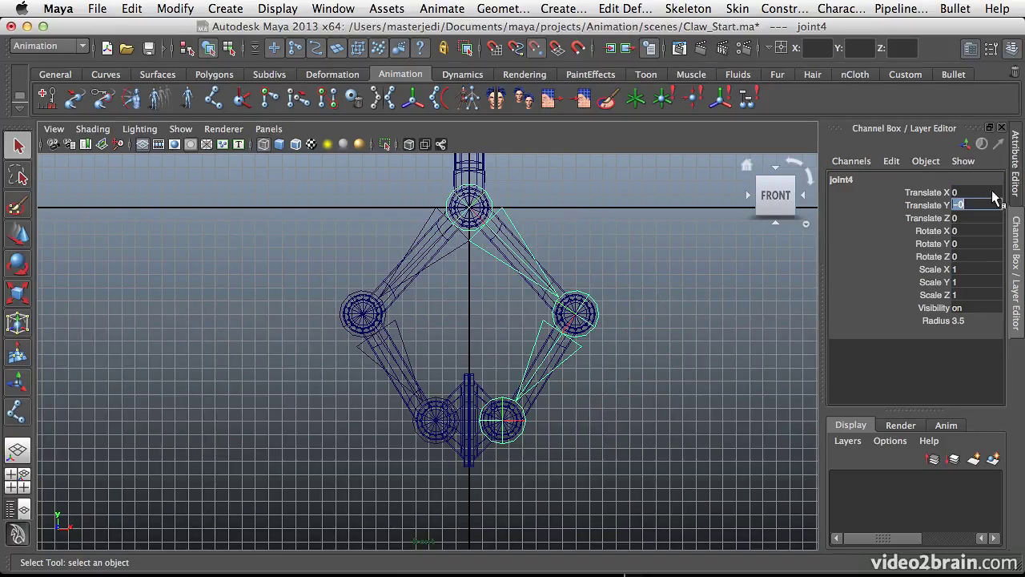
pyautogui.click(641, 394)
# In the perspective view, move the right claw joint chain along Z to a Translate Z of about 5.47
pyautogui.press('space')
pyautogui.keyDown('alt'); pyautogui.moveTo(687, 261); pyautogui.dragTo(733, 224); pyautogui.keyUp('alt')
pyautogui.click(696, 241)
pyautogui.click(652, 243)
pyautogui.keyDown('alt'); pyautogui.moveTo(733, 224); pyautogui.dragTo(671, 240, button='right'); pyautogui.keyUp('alt')
pyautogui.keyDown('alt'); pyautogui.moveTo(671, 240); pyautogui.dragTo(671, 266, button='middle'); pyautogui.keyUp('alt')
pyautogui.keyDown('alt'); pyautogui.moveTo(671, 267); pyautogui.dragTo(618, 288); pyautogui.keyUp('alt')
pyautogui.press('w')
pyautogui.keyDown('alt'); pyautogui.moveTo(644, 262); pyautogui.dragTo(548, 248, button='right'); pyautogui.keyUp('alt')
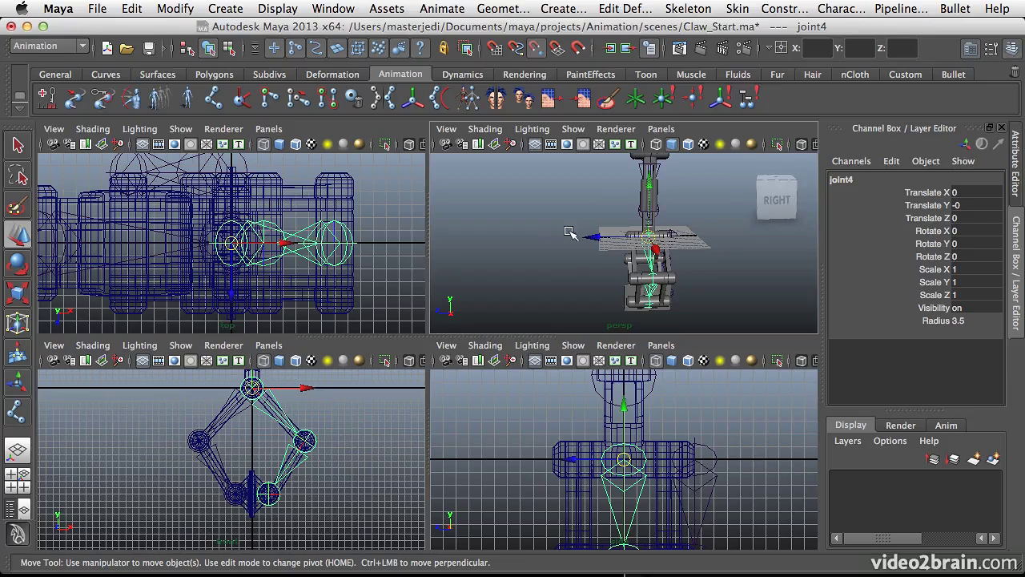
pyautogui.moveTo(591, 238); pyautogui.dragTo(652, 218)
# Move the arm chain's end joint down onto the claw's central pivot, at a Translate X of about 19.9, and deselect it
pyautogui.press('Up')
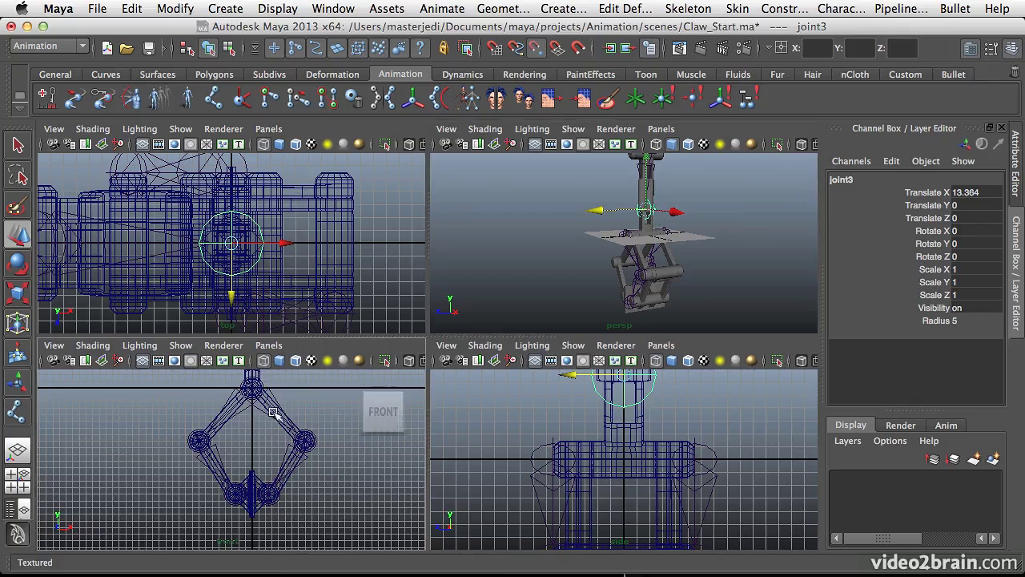
pyautogui.press('f')
pyautogui.moveTo(231, 432); pyautogui.dragTo(231, 484)
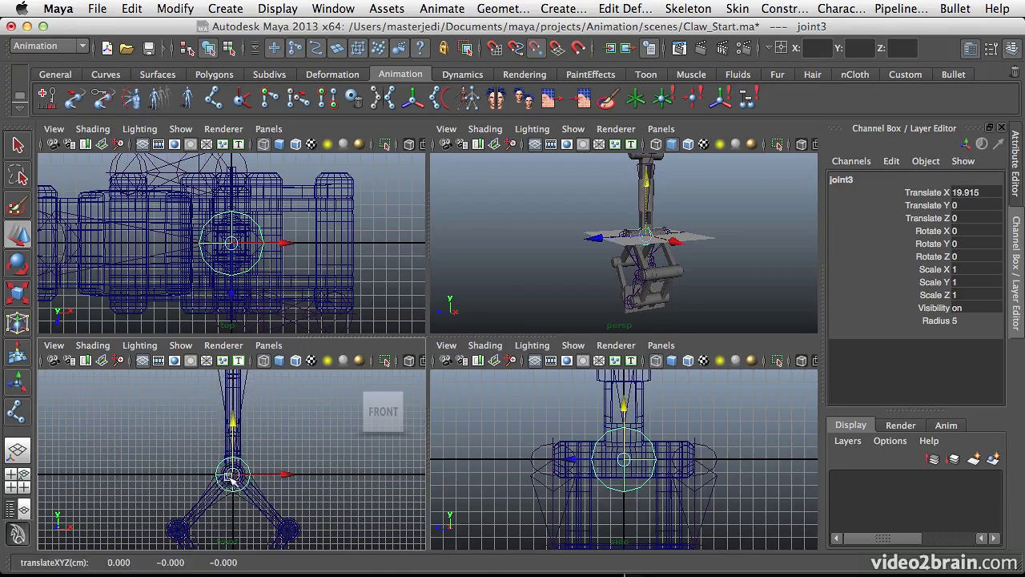
pyautogui.press('f')
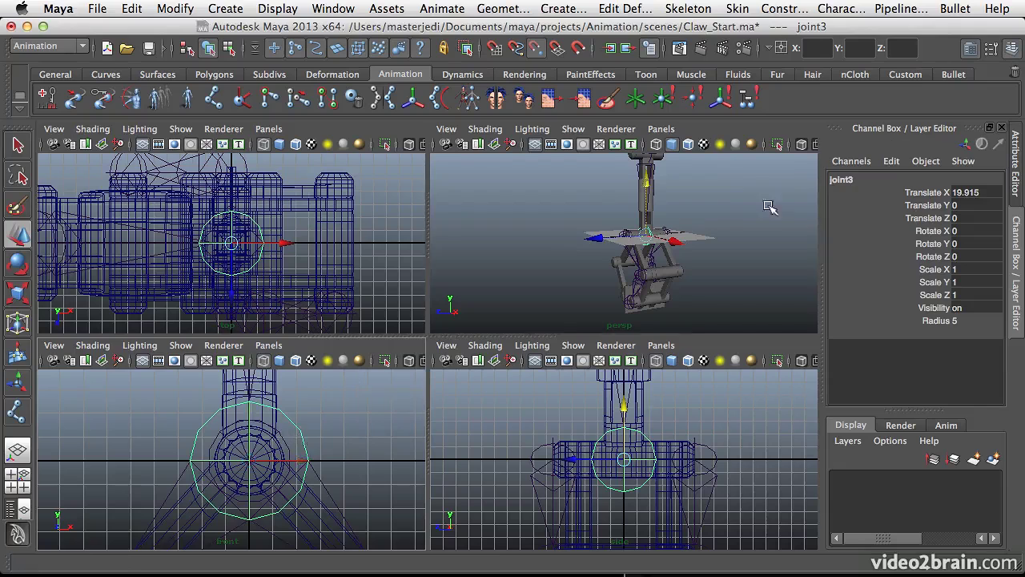
pyautogui.click(585, 233)
# Examine how the lower joints of both claw chains sit against the claw geometry in the perspective view
pyautogui.keyDown('alt'); pyautogui.moveTo(625, 229); pyautogui.dragTo(689, 258); pyautogui.keyUp('alt')
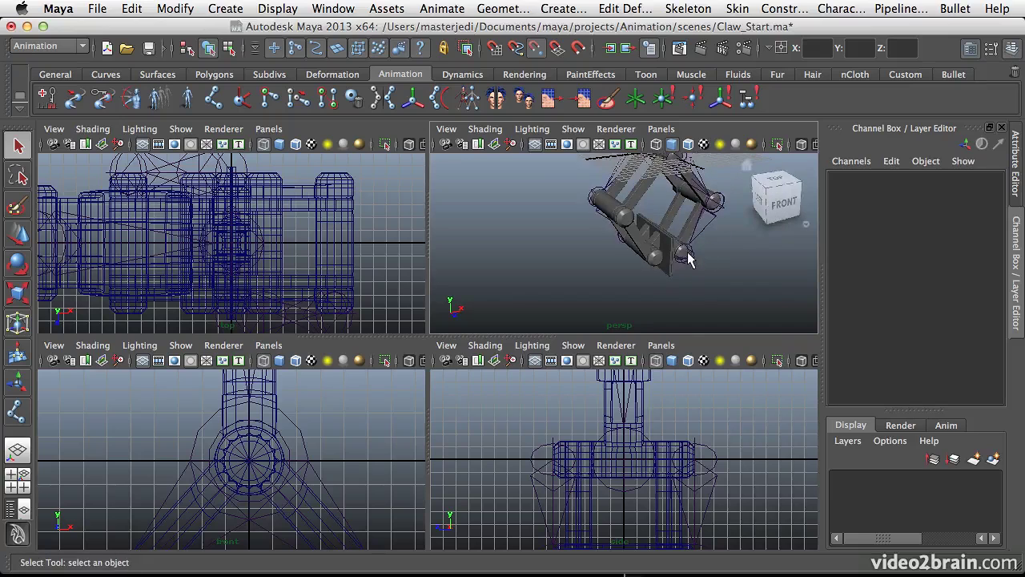
pyautogui.click(686, 255)
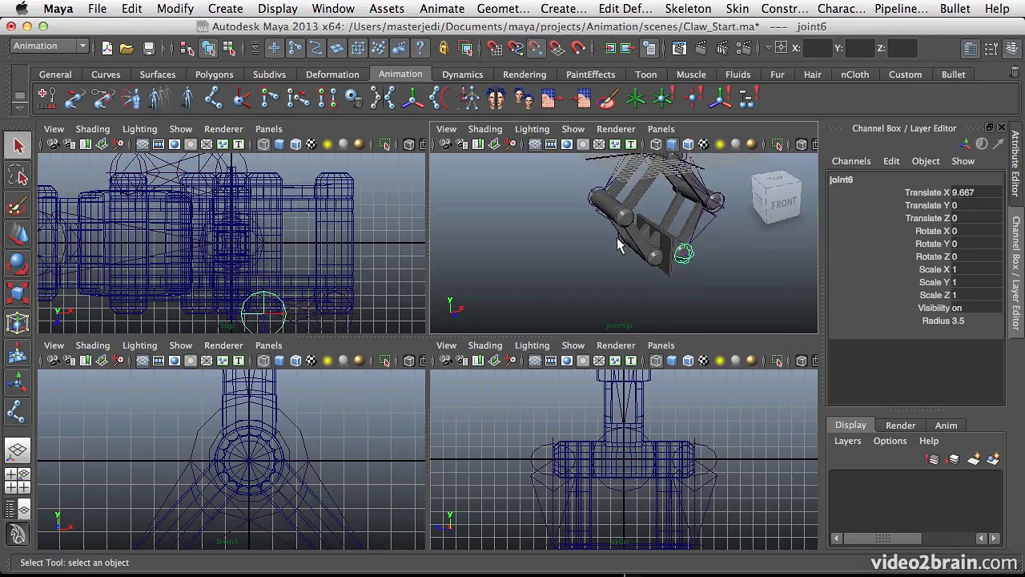
pyautogui.click(621, 241)
pyautogui.click(685, 255)
pyautogui.keyDown('alt'); pyautogui.moveTo(686, 255); pyautogui.dragTo(677, 235); pyautogui.keyUp('alt')
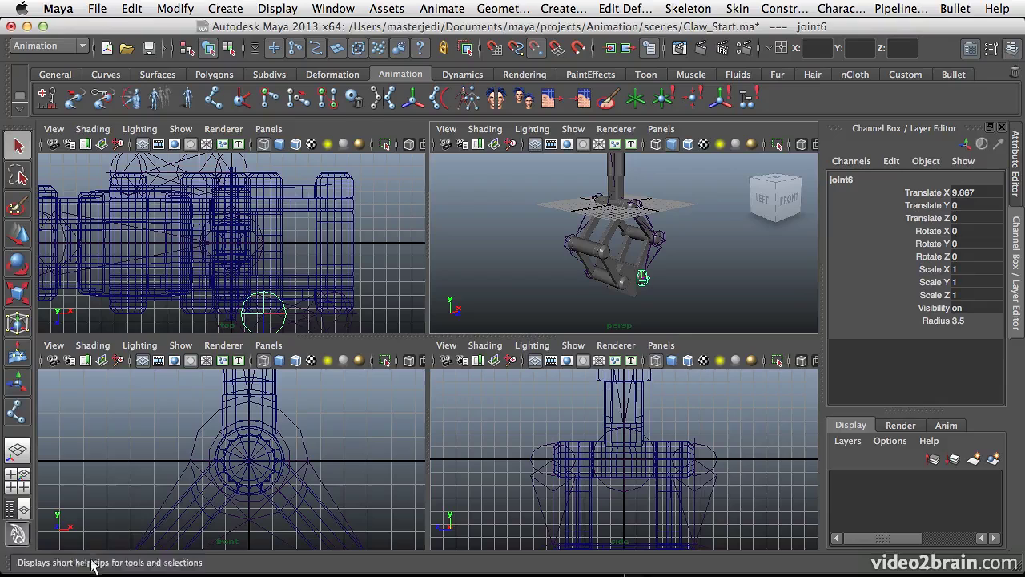
# Show the Outliner beside the perspective view, select both claw chains' root joints and expand the arm chain's hierarchy
pyautogui.click(12, 514)
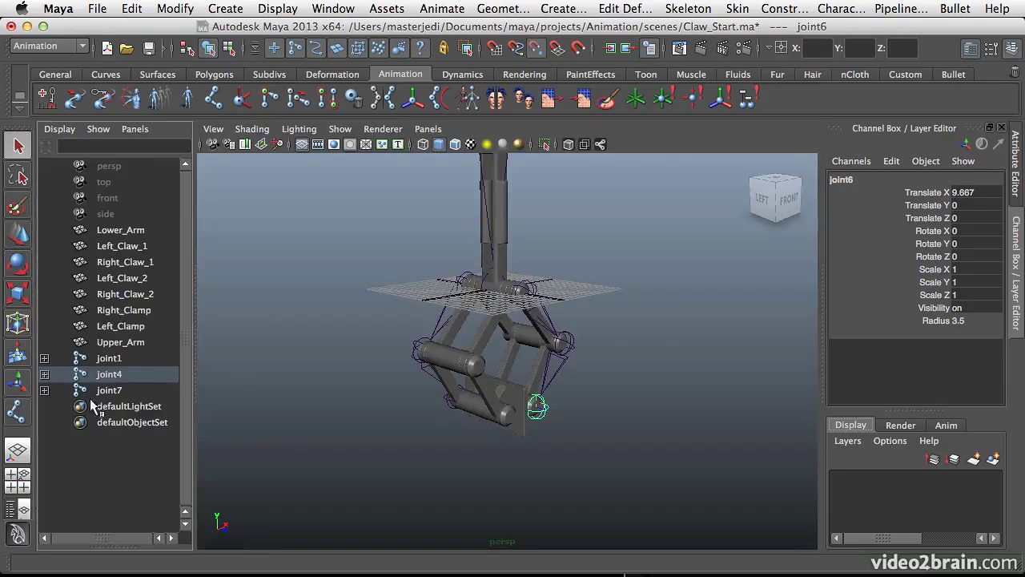
pyautogui.click(109, 376)
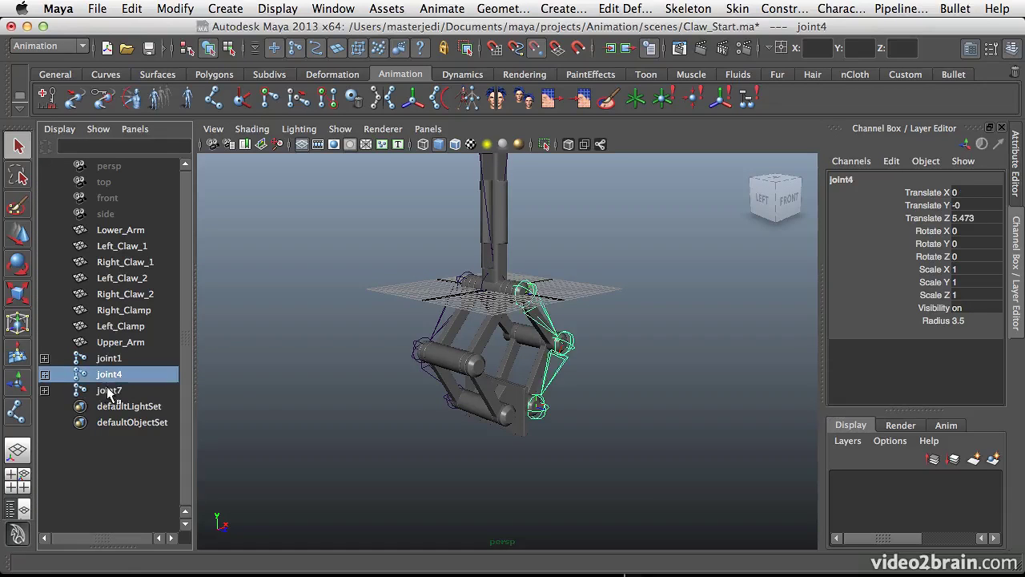
pyautogui.keyDown('shift'); pyautogui.click(109, 392); pyautogui.keyUp('shift')
pyautogui.keyDown('alt'); pyautogui.moveTo(240, 366); pyautogui.dragTo(336, 362); pyautogui.keyUp('alt')
pyautogui.click(45, 359)
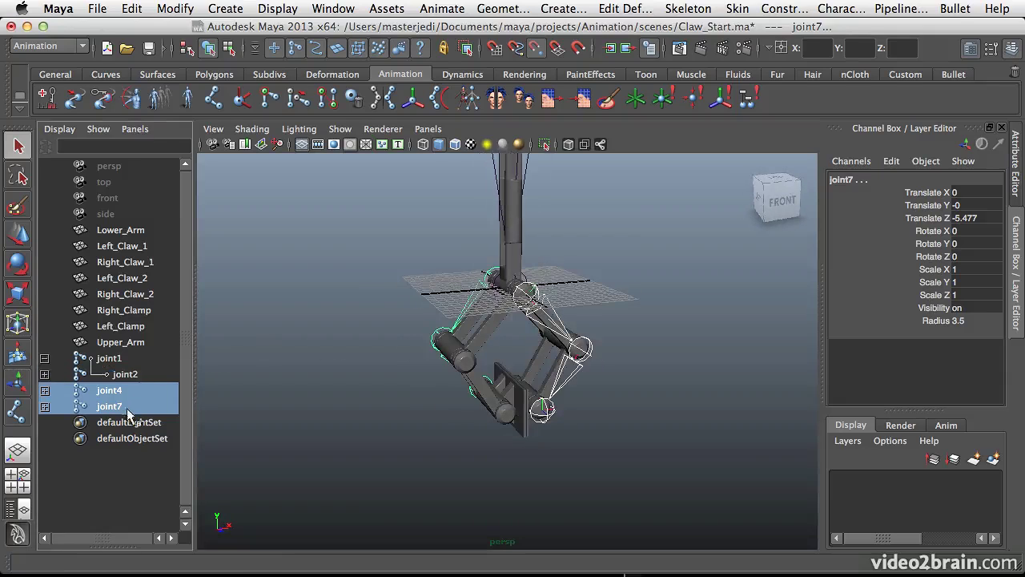
pyautogui.click(45, 375)
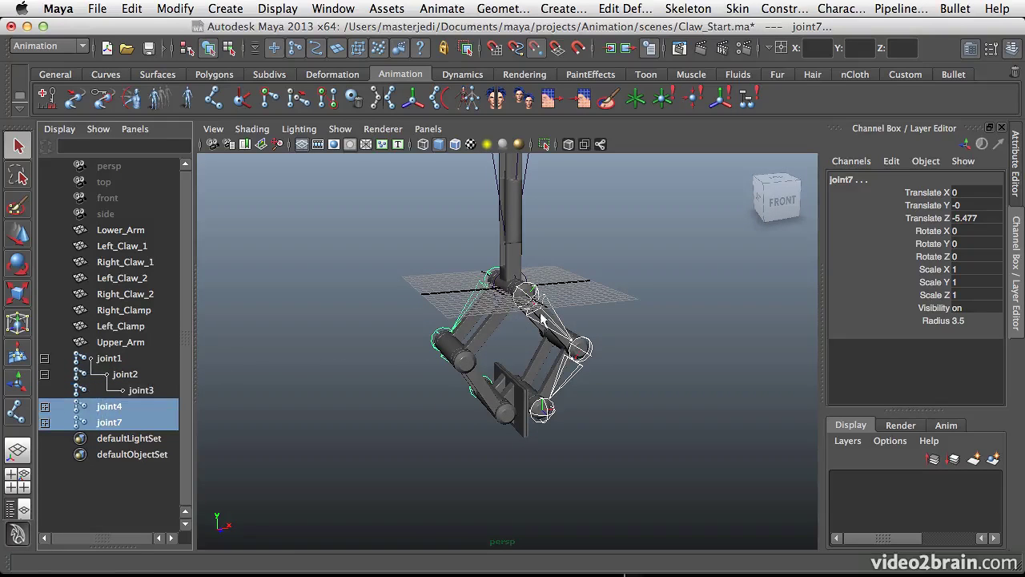
# Inspect the arm chain by selecting its root, elbow and end joints one by one
pyautogui.keyDown('alt'); pyautogui.moveTo(504, 273); pyautogui.dragTo(491, 263); pyautogui.keyUp('alt')
pyautogui.click(106, 359)
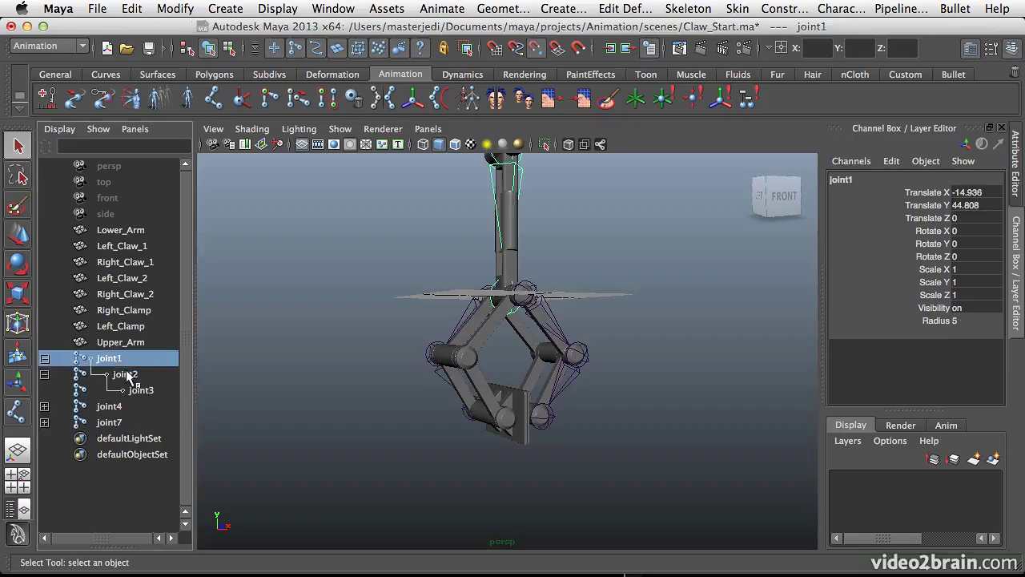
pyautogui.click(126, 375)
pyautogui.click(140, 390)
pyautogui.keyDown('alt'); pyautogui.moveTo(568, 278); pyautogui.dragTo(582, 338); pyautogui.keyUp('alt')
pyautogui.keyDown('alt'); pyautogui.moveTo(581, 339); pyautogui.dragTo(507, 313, button='right'); pyautogui.keyUp('alt')
pyautogui.keyDown('alt'); pyautogui.moveTo(507, 313); pyautogui.dragTo(503, 277); pyautogui.keyUp('alt')
# Test the arm chain by rotating its root joint about 26° and its elbow joint about -39° in Z
pyautogui.click(117, 364)
pyautogui.keyDown('alt'); pyautogui.moveTo(589, 278); pyautogui.dragTo(535, 394); pyautogui.keyUp('alt')
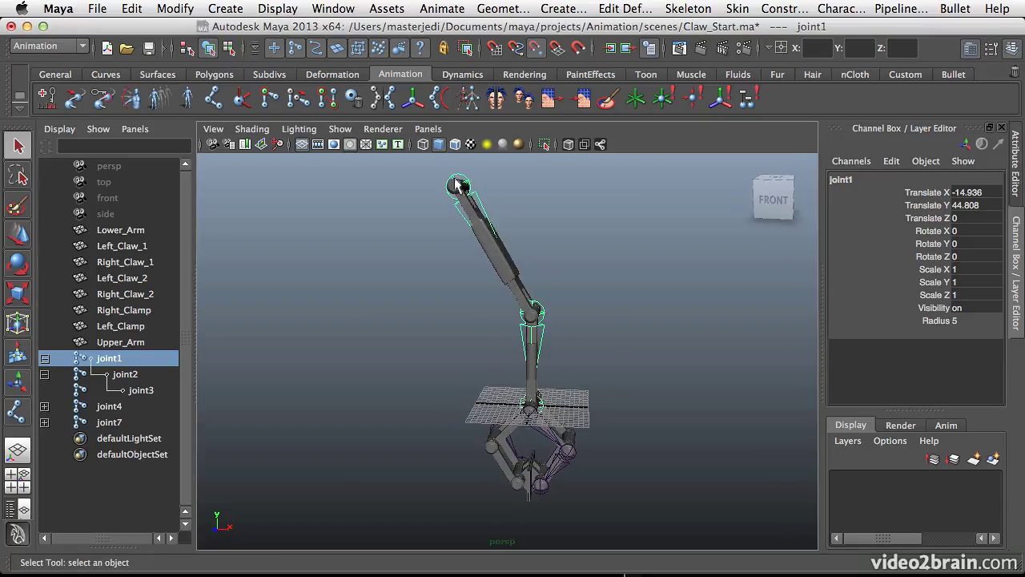
pyautogui.keyDown('alt'); pyautogui.moveTo(449, 186); pyautogui.dragTo(566, 368); pyautogui.keyUp('alt')
pyautogui.keyDown('alt'); pyautogui.moveTo(543, 311); pyautogui.dragTo(528, 207); pyautogui.keyUp('alt')
pyautogui.press('e')
pyautogui.moveTo(430, 251); pyautogui.dragTo(466, 253)
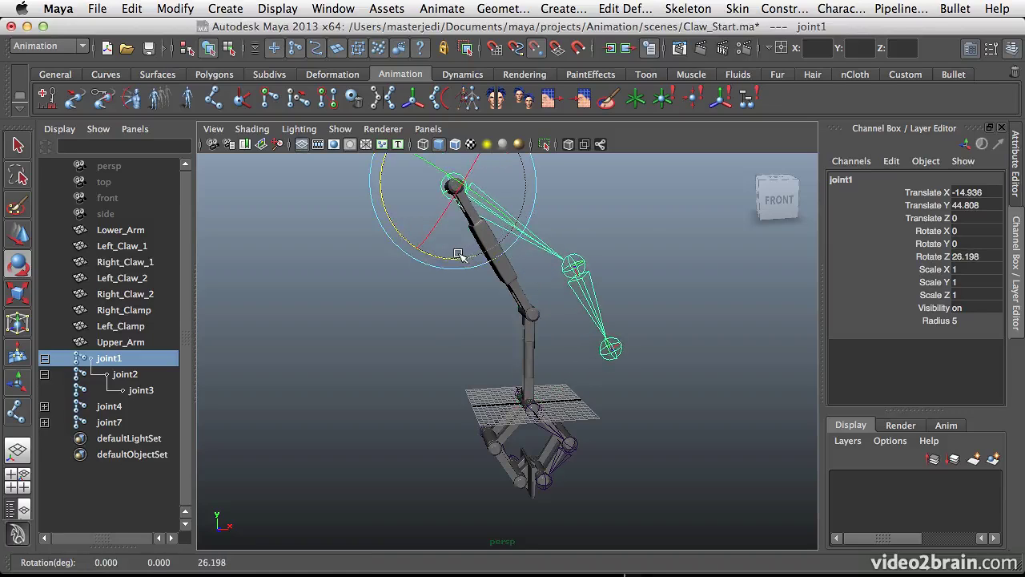
pyautogui.press('Down')
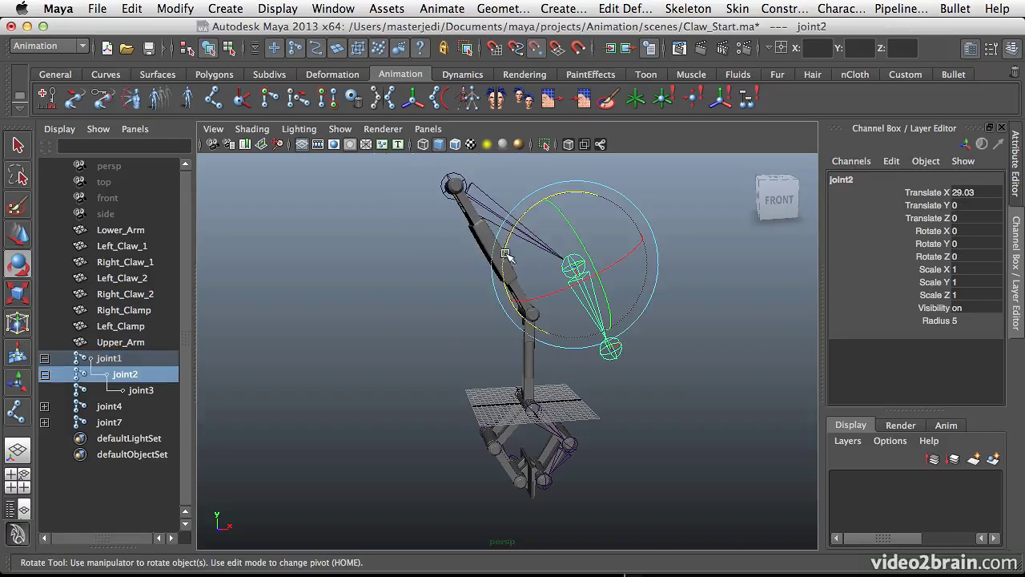
pyautogui.moveTo(510, 258); pyautogui.dragTo(552, 225)
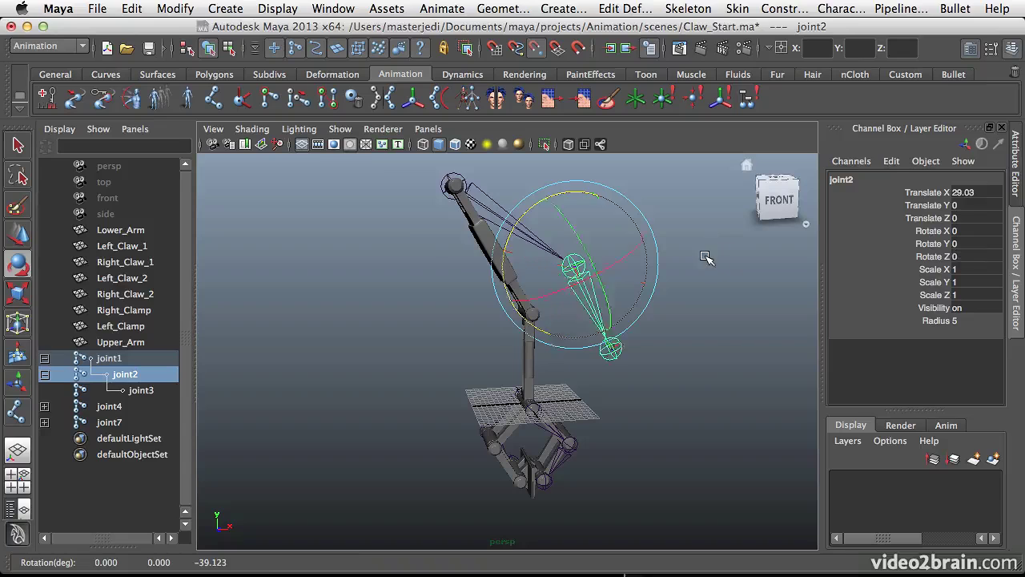
pyautogui.press('Up')
pyautogui.keyDown('alt'); pyautogui.moveTo(657, 275); pyautogui.dragTo(596, 278); pyautogui.keyUp('alt')
pyautogui.keyDown('alt'); pyautogui.moveTo(592, 371); pyautogui.dragTo(483, 338); pyautogui.keyUp('alt')
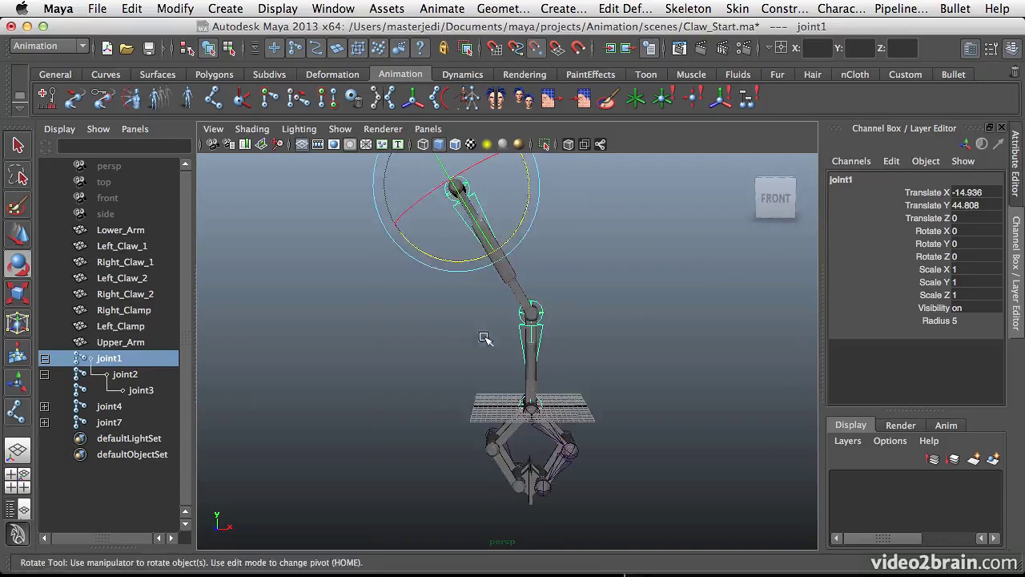
pyautogui.press('q')
pyautogui.click(398, 338)
pyautogui.keyDown('alt'); pyautogui.moveTo(398, 339); pyautogui.dragTo(421, 321); pyautogui.keyUp('alt')
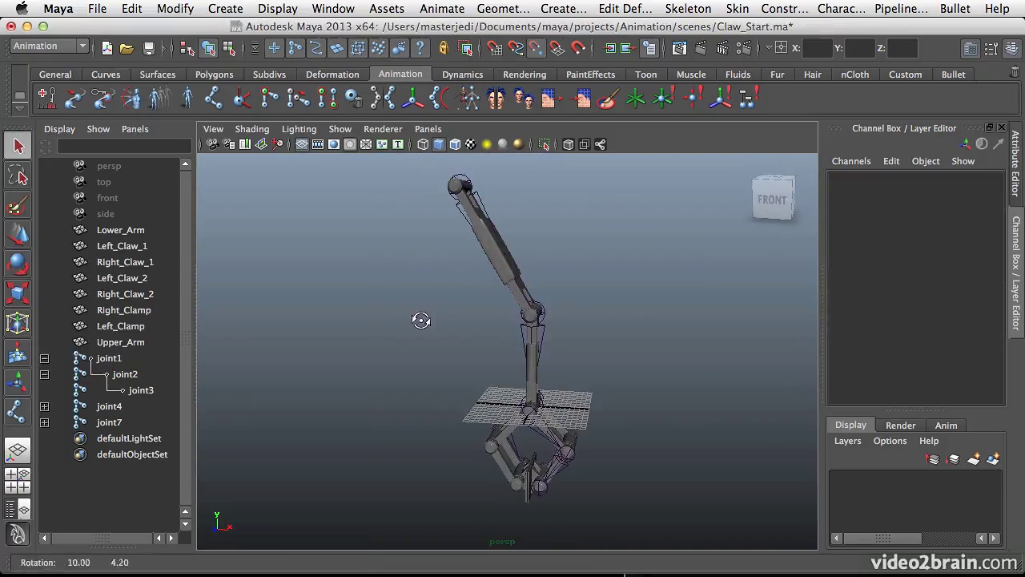
# Create an IK handle from the arm chain's root joint to its end joint at the claw's central pivot
pyautogui.click(242, 102)
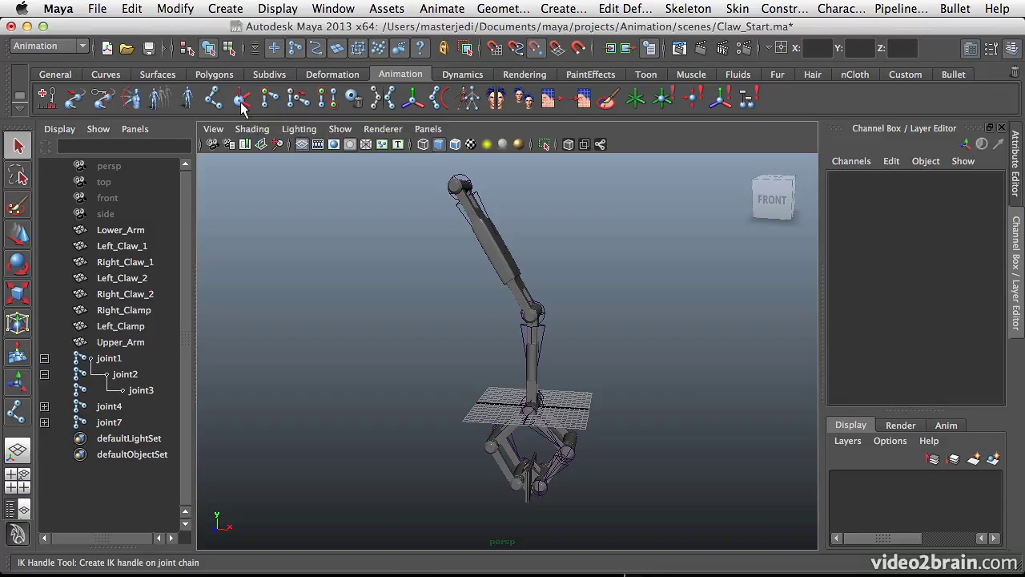
pyautogui.click(463, 174)
pyautogui.keyDown('alt'); pyautogui.moveTo(498, 340); pyautogui.dragTo(516, 249); pyautogui.keyUp('alt')
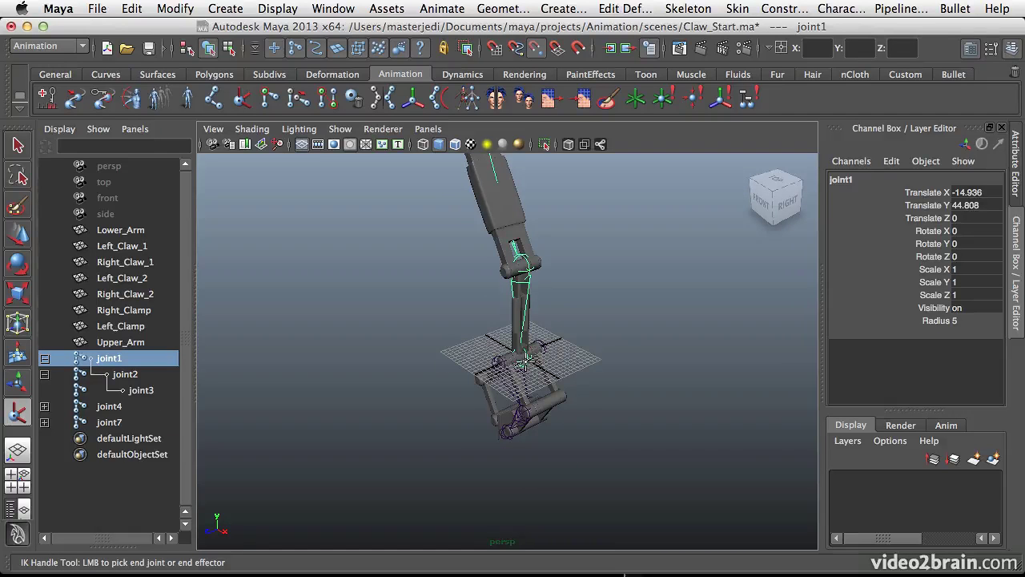
pyautogui.click(526, 361)
pyautogui.press('q')
# Test the arm's IK handle by moving it, and undo the moves
pyautogui.keyDown('alt'); pyautogui.moveTo(526, 360); pyautogui.dragTo(587, 334); pyautogui.keyUp('alt')
pyautogui.press('w')
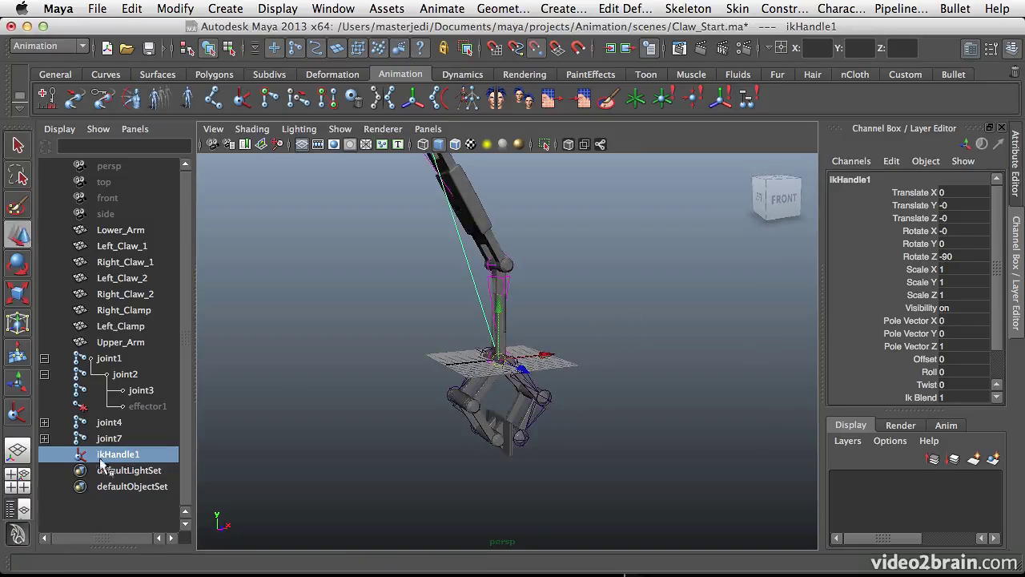
pyautogui.moveTo(499, 315); pyautogui.dragTo(491, 233)
pyautogui.press('super+z')
pyautogui.keyDown('alt'); pyautogui.moveTo(490, 264); pyautogui.dragTo(547, 315); pyautogui.keyUp('alt')
pyautogui.press('super+z')
pyautogui.moveTo(559, 362)
pyautogui.keyDown('alt'); pyautogui.mouseDown()
pyautogui.moveTo(609, 368)
pyautogui.moveTo(629, 397)
pyautogui.moveTo(569, 358)
pyautogui.mouseUp(); pyautogui.keyUp('alt')
pyautogui.keyDown('alt'); pyautogui.moveTo(583, 386); pyautogui.dragTo(594, 382, button='middle'); pyautogui.keyUp('alt')
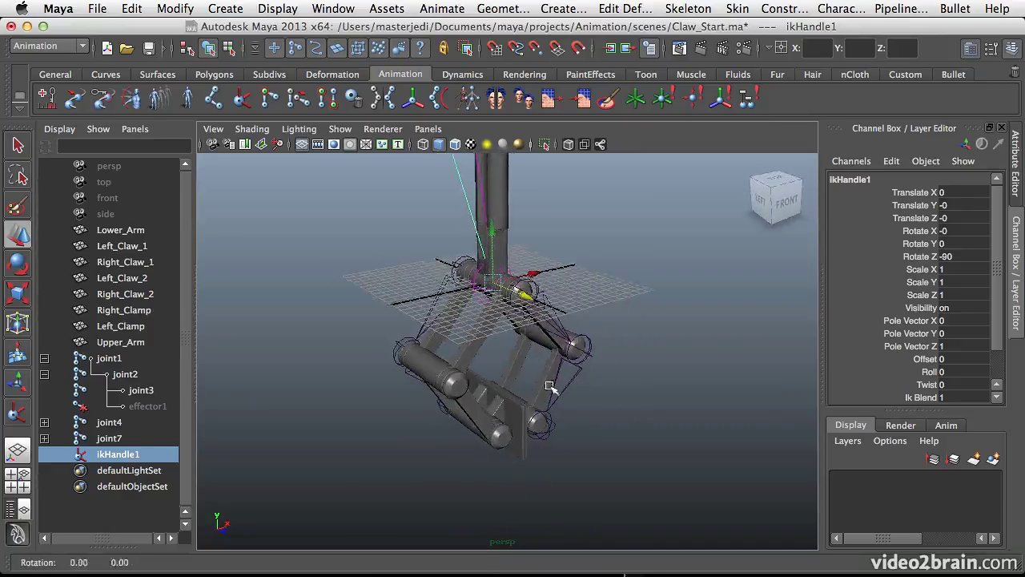
pyautogui.press('super+z')
# Set the Translate Z of the left claw chain's root joint to 0
pyautogui.doubleClick(969, 217)
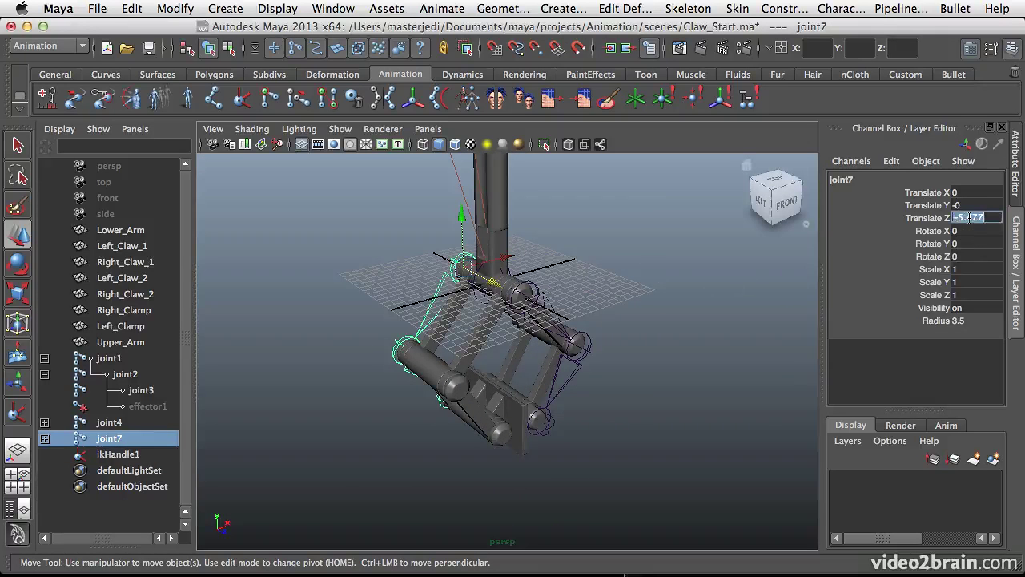
pyautogui.write('0')
pyautogui.press('Tab')
pyautogui.keyDown('alt'); pyautogui.moveTo(631, 313); pyautogui.dragTo(653, 315); pyautogui.keyUp('alt')
pyautogui.press('q')
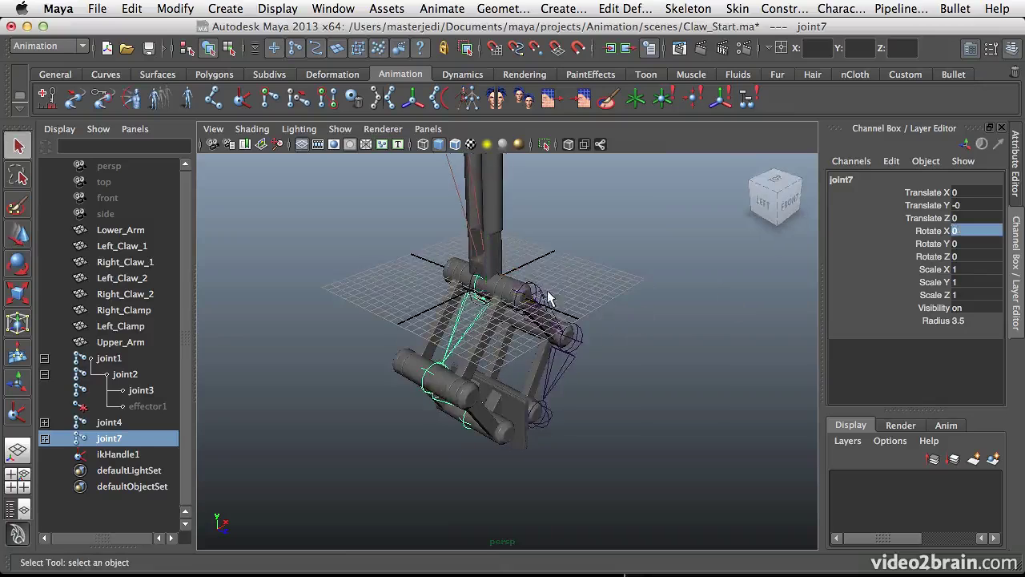
# Set the Translate Z of the right claw chain's root joint to 0
pyautogui.click(544, 294)
pyautogui.doubleClick(975, 218)
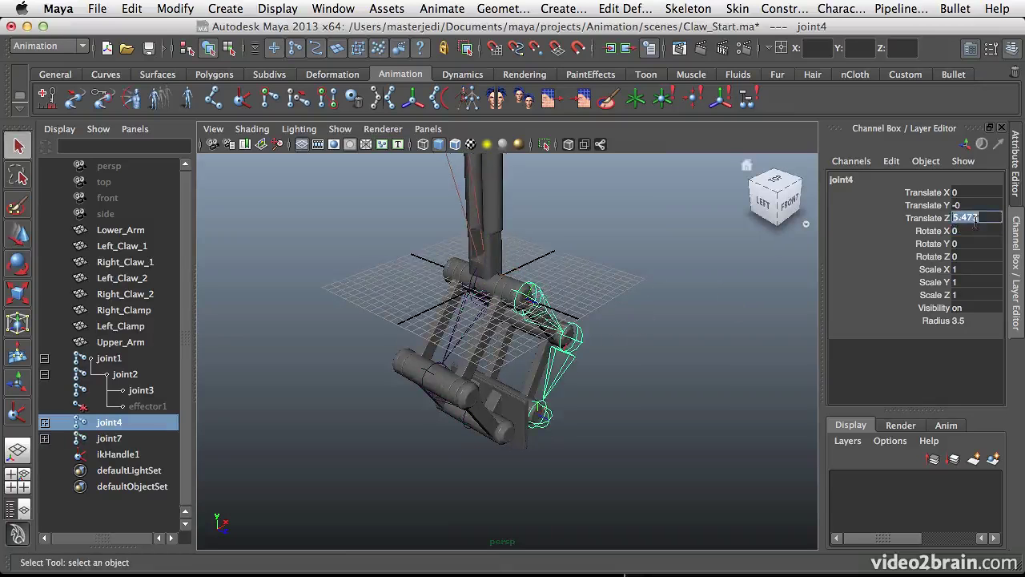
pyautogui.write('0')
pyautogui.press('Tab')
pyautogui.keyDown('alt'); pyautogui.moveTo(520, 328); pyautogui.dragTo(555, 290); pyautogui.keyUp('alt')
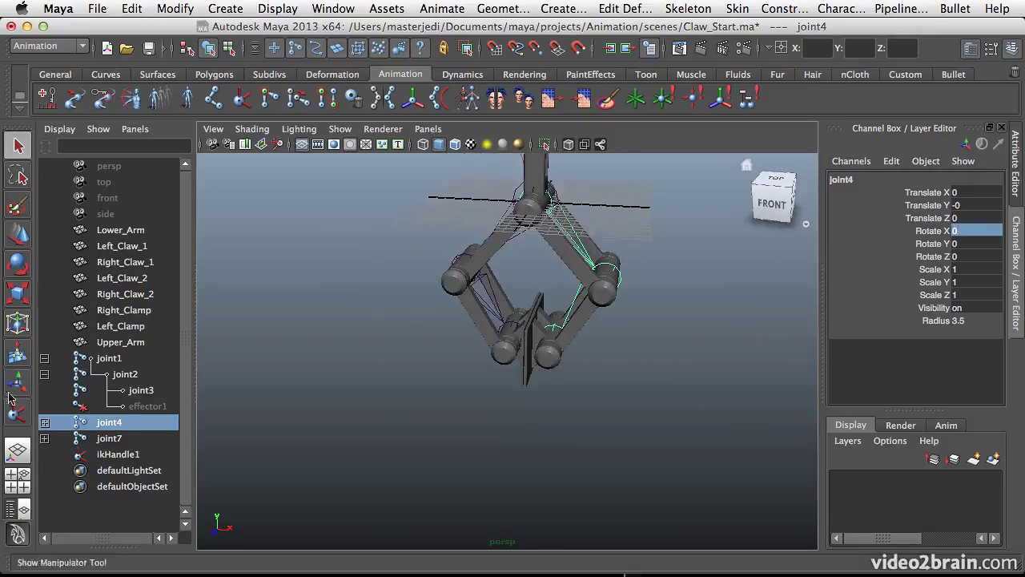
# Parent both claw joint chains under the arm chain's end joint, and select that joint
pyautogui.keyDown('shift'); pyautogui.click(110, 437); pyautogui.keyUp('shift')
pyautogui.moveTo(111, 425); pyautogui.dragTo(139, 392, button='middle')
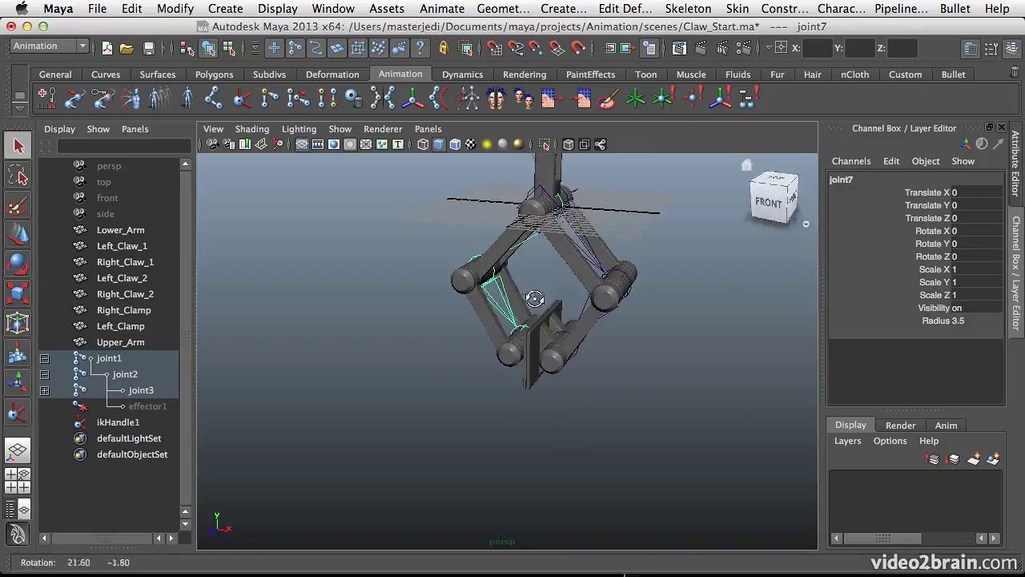
pyautogui.click(141, 390)
pyautogui.keyDown('alt'); pyautogui.moveTo(609, 338); pyautogui.dragTo(513, 377); pyautogui.keyUp('alt')
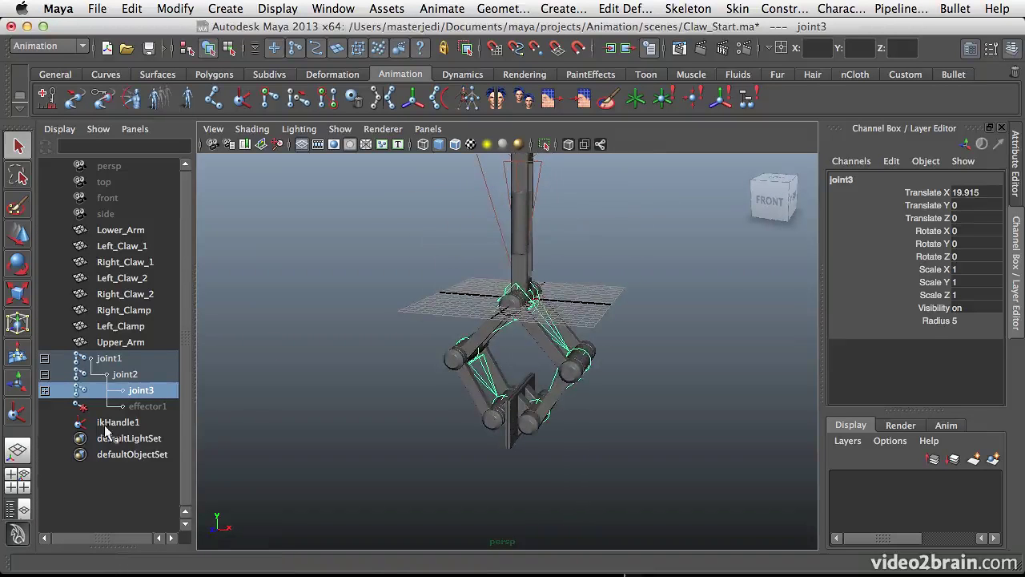
# Test the arm's IK handle with the claw chains attached by moving it, undo the move, and clear the selection
pyautogui.click(108, 425)
pyautogui.press('w')
pyautogui.keyDown('alt'); pyautogui.moveTo(434, 355); pyautogui.dragTo(492, 358); pyautogui.keyUp('alt')
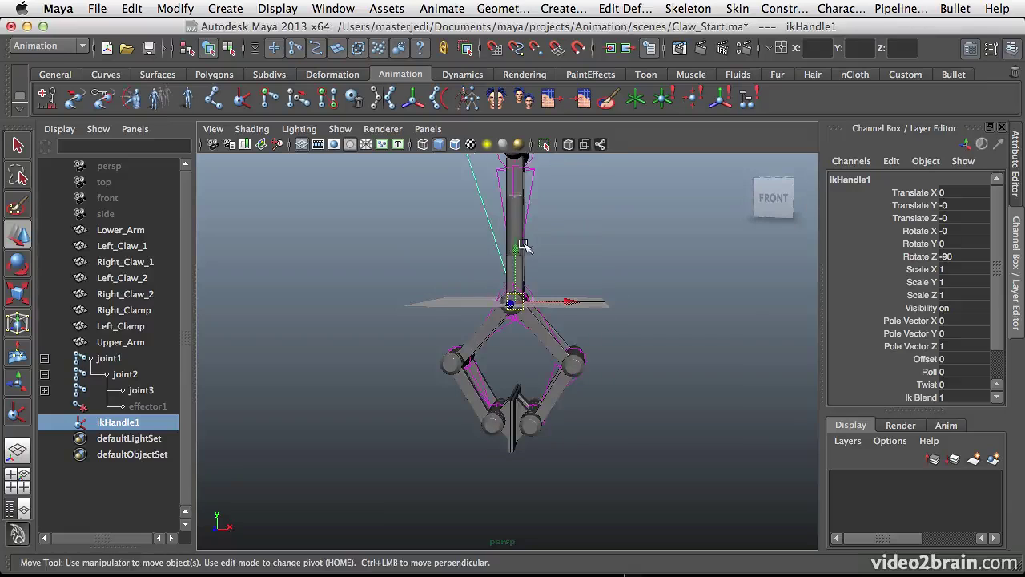
pyautogui.moveTo(518, 251); pyautogui.dragTo(539, 230)
pyautogui.press('z')
pyautogui.keyDown('alt'); pyautogui.moveTo(654, 405); pyautogui.dragTo(617, 425); pyautogui.keyUp('alt')
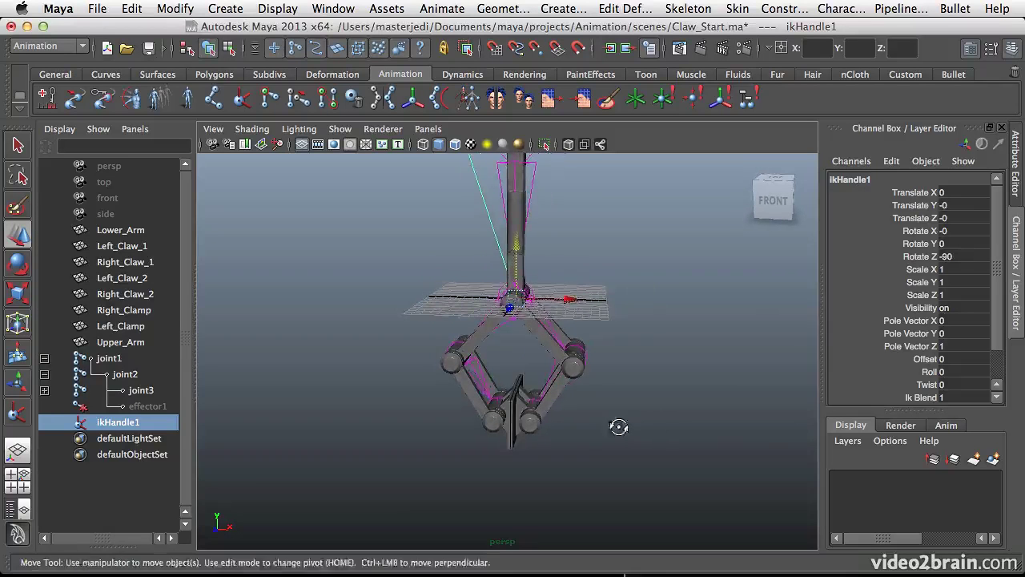
pyautogui.press('q')
pyautogui.click(608, 428)
# Apply an aim constraint that makes the left claw chain's end joint aim at the right chain's end joint
pyautogui.keyDown('alt'); pyautogui.moveTo(521, 436); pyautogui.dragTo(718, 446, button='right'); pyautogui.keyUp('alt')
pyautogui.keyDown('alt'); pyautogui.moveTo(576, 458); pyautogui.dragTo(576, 409, button='middle'); pyautogui.keyUp('alt')
pyautogui.keyDown('alt'); pyautogui.moveTo(576, 409); pyautogui.dragTo(579, 425); pyautogui.keyUp('alt')
pyautogui.scroll(3, 528, 417)
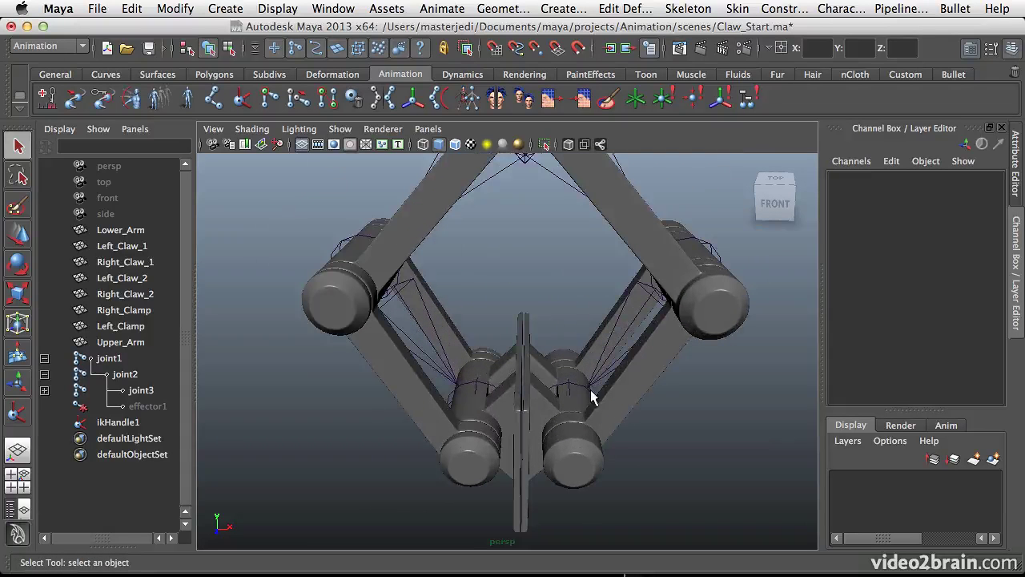
pyautogui.click(591, 396)
pyautogui.click(452, 397)
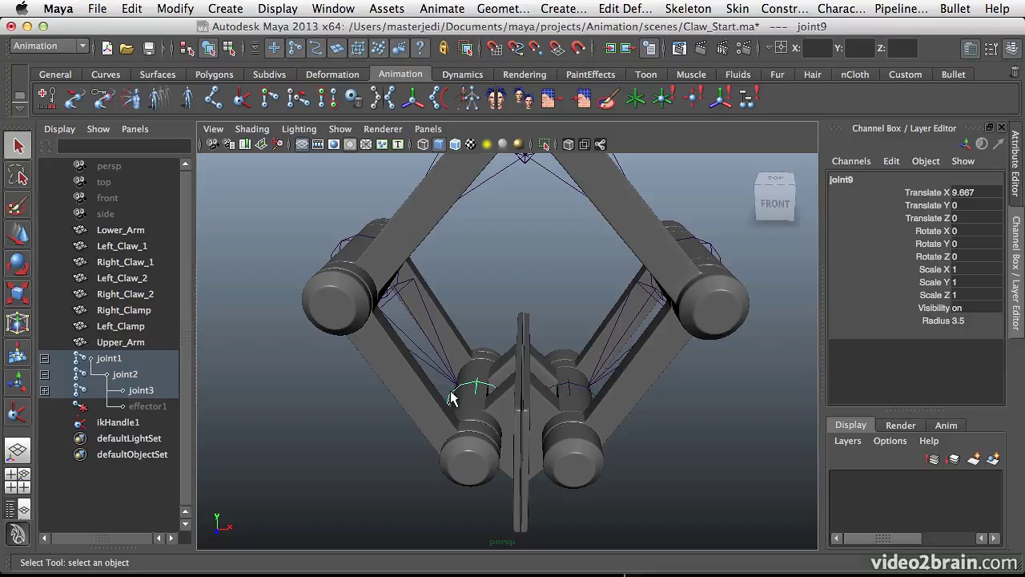
pyautogui.click(571, 390)
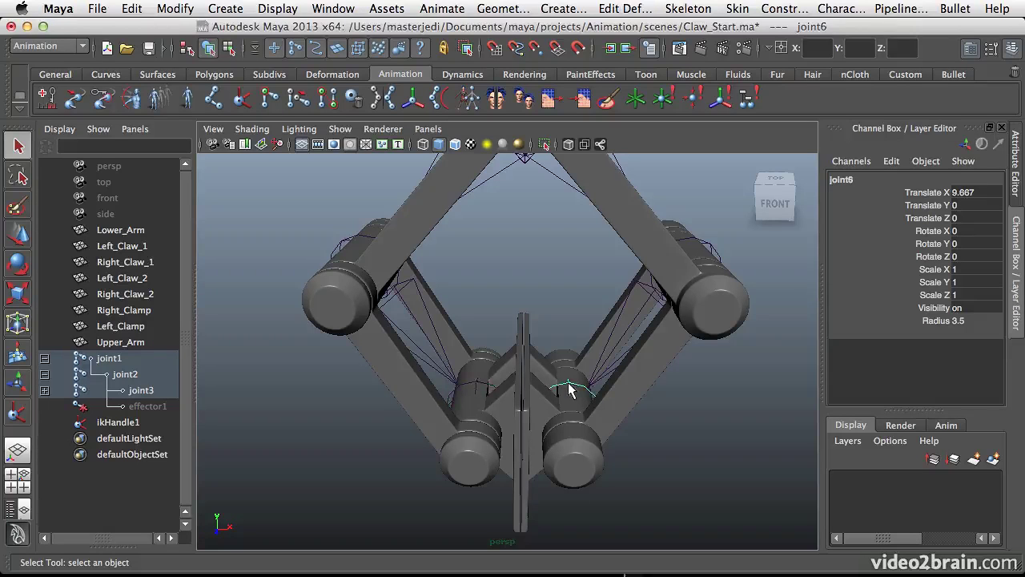
pyautogui.keyDown('shift'); pyautogui.click(476, 389); pyautogui.keyUp('shift')
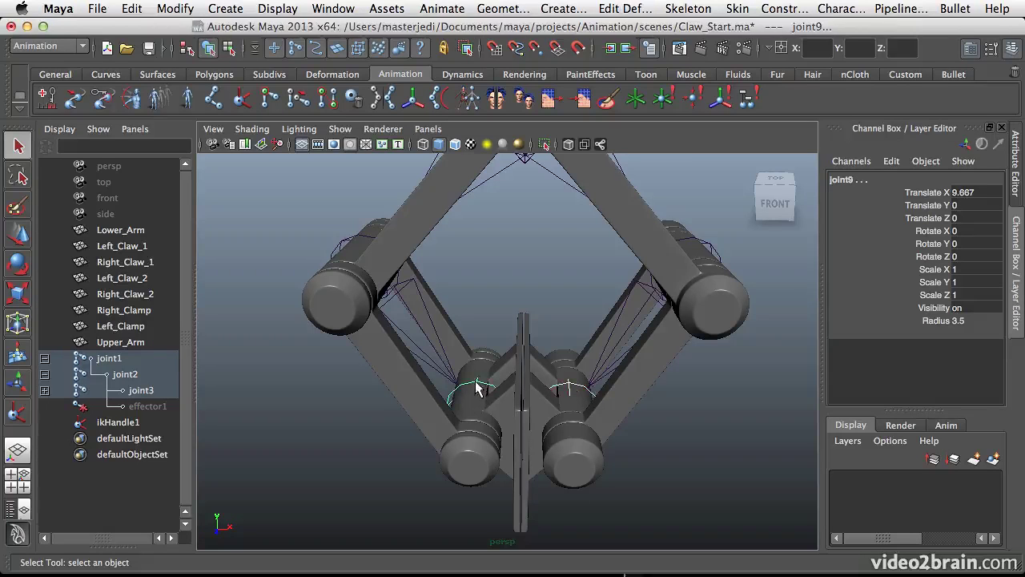
pyautogui.click(693, 100)
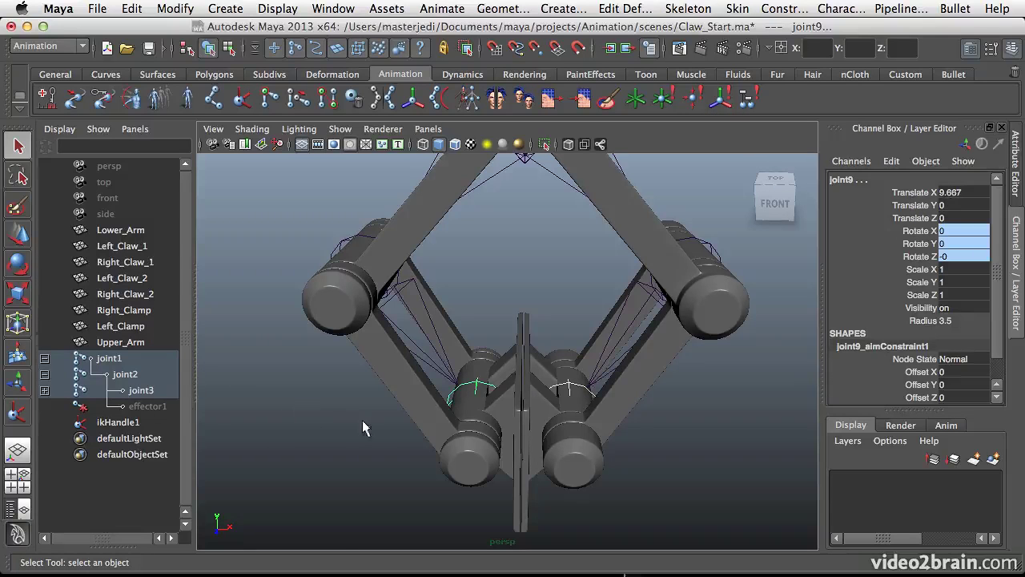
# Apply an aim constraint that makes the right claw chain's end joint aim at the left chain's end joint, and clear the selection
pyautogui.click(449, 395)
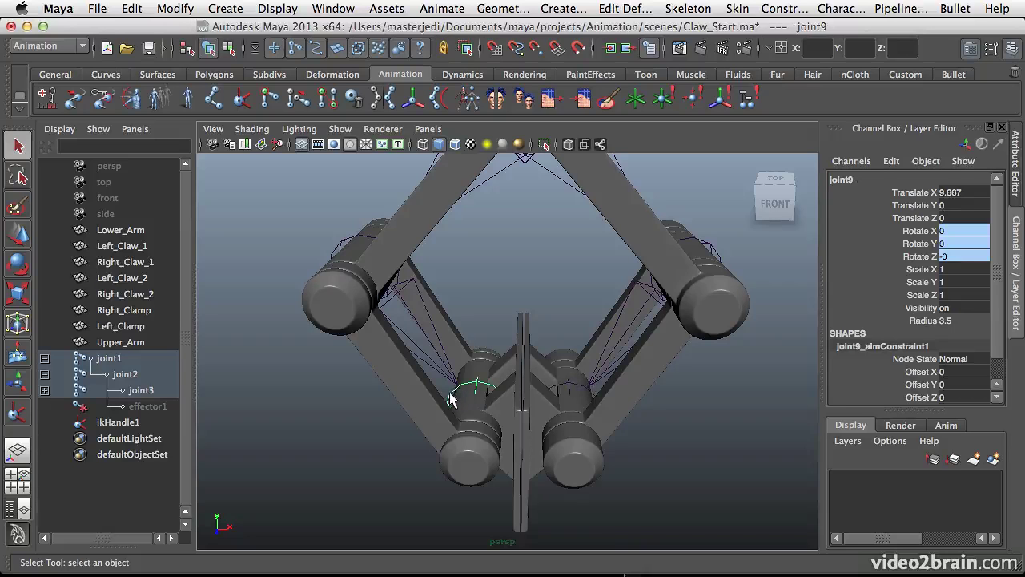
pyautogui.keyDown('shift'); pyautogui.click(571, 390); pyautogui.keyUp('shift')
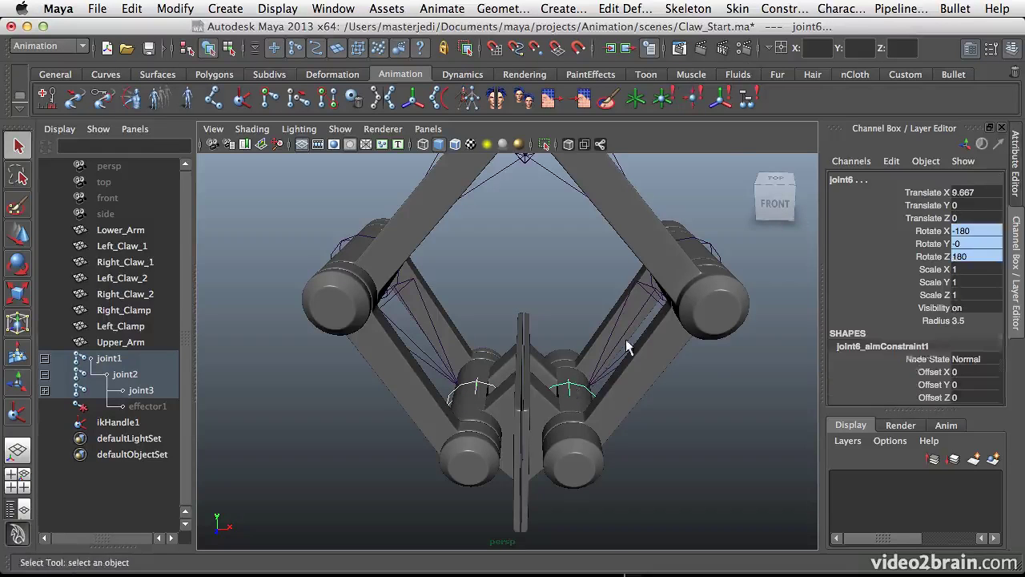
pyautogui.scroll(-3, 713, 360)
pyautogui.keyDown('alt'); pyautogui.moveTo(593, 392); pyautogui.dragTo(411, 395); pyautogui.keyUp('alt')
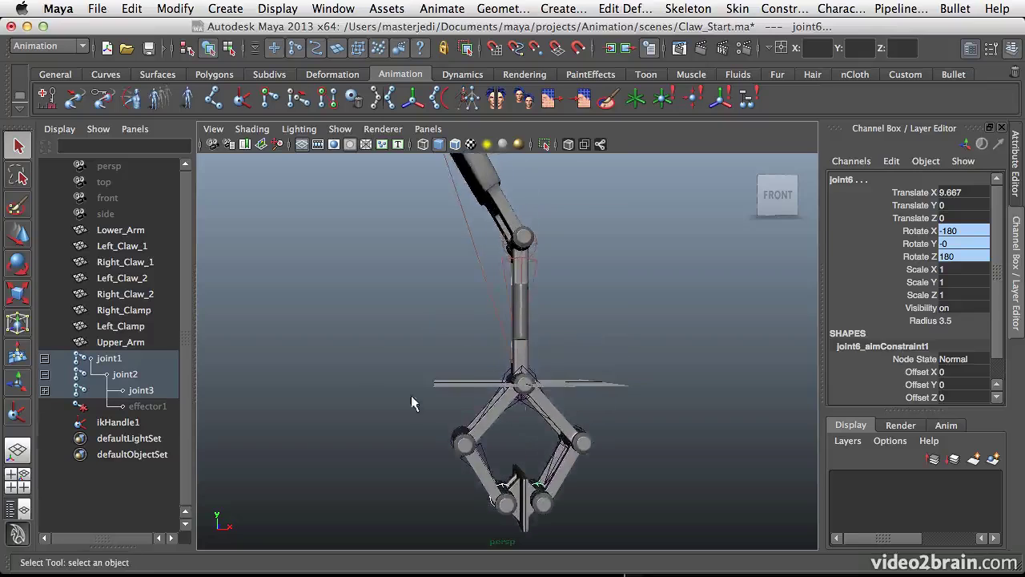
pyautogui.keyDown('alt'); pyautogui.moveTo(512, 413); pyautogui.dragTo(581, 426); pyautogui.keyUp('alt')
pyautogui.click(523, 489)
pyautogui.click(531, 490)
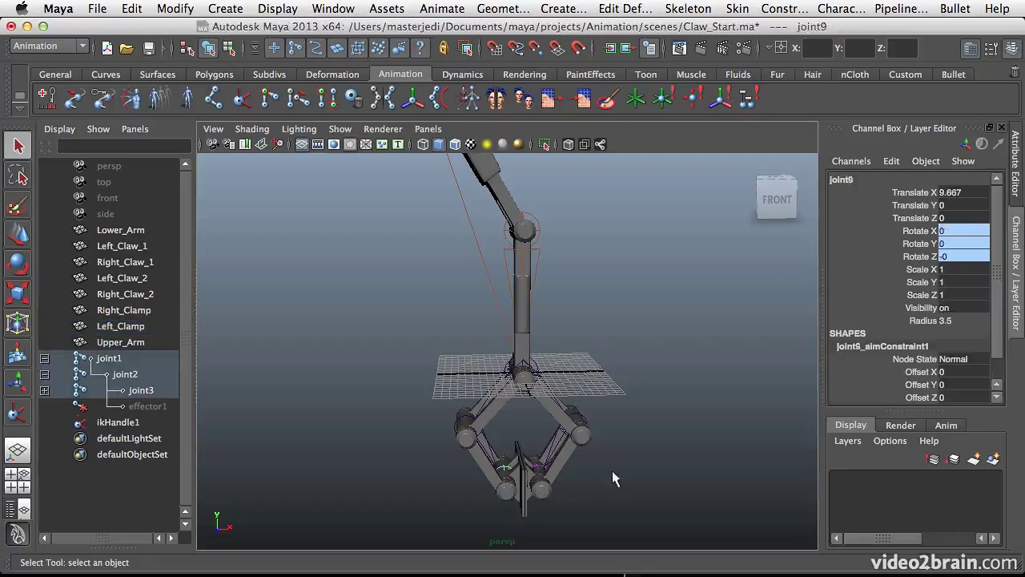
pyautogui.click(641, 400)
# Parent the Upper_Arm mesh under joint1 and the Lower_Arm mesh under joint2
pyautogui.keyDown('alt'); pyautogui.moveTo(670, 330); pyautogui.dragTo(469, 363); pyautogui.keyUp('alt')
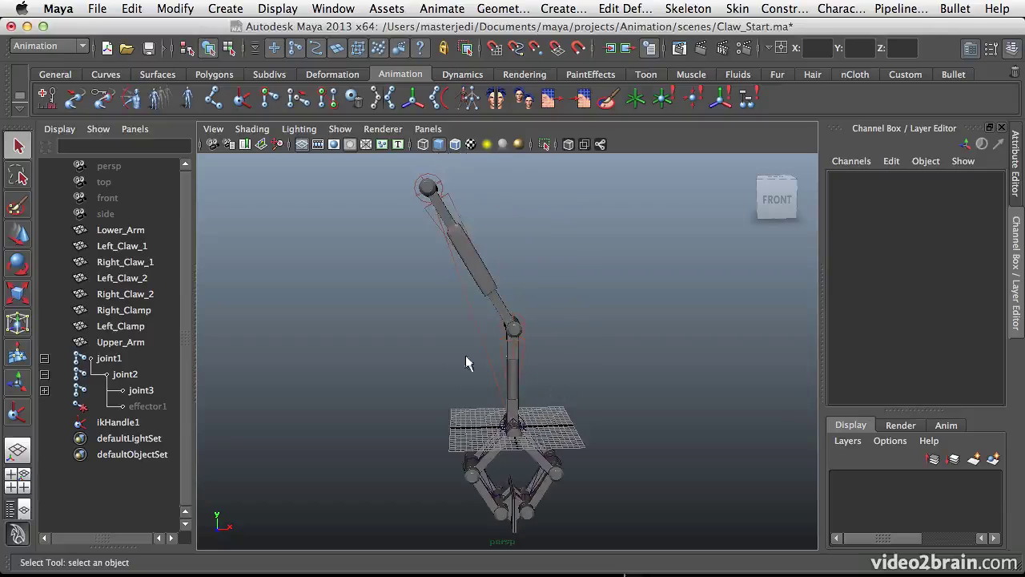
pyautogui.click(470, 259)
pyautogui.keyDown('alt'); pyautogui.moveTo(469, 259); pyautogui.dragTo(512, 278); pyautogui.keyUp('alt')
pyautogui.click(481, 284)
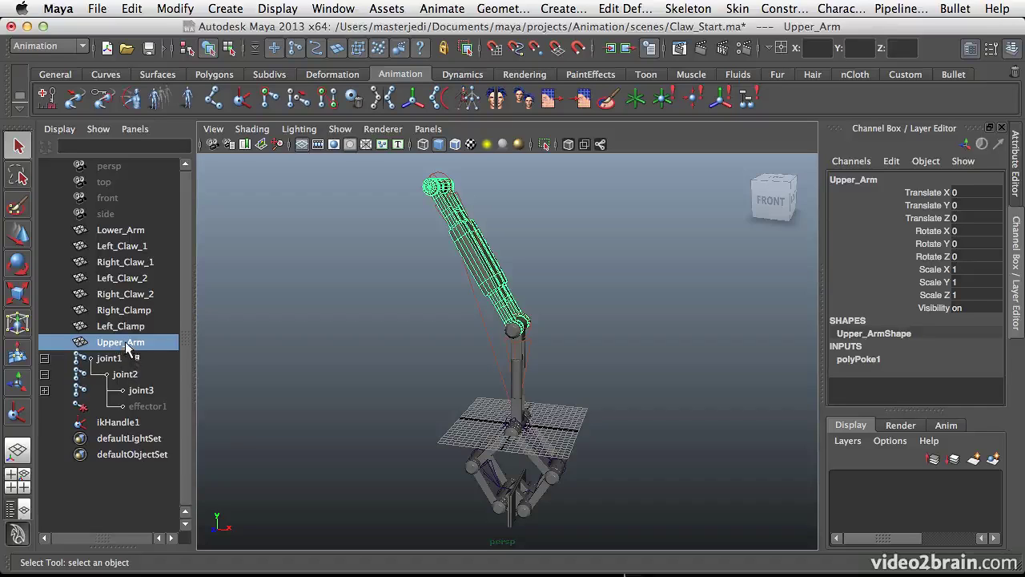
pyautogui.moveTo(125, 342); pyautogui.dragTo(113, 361, button='middle')
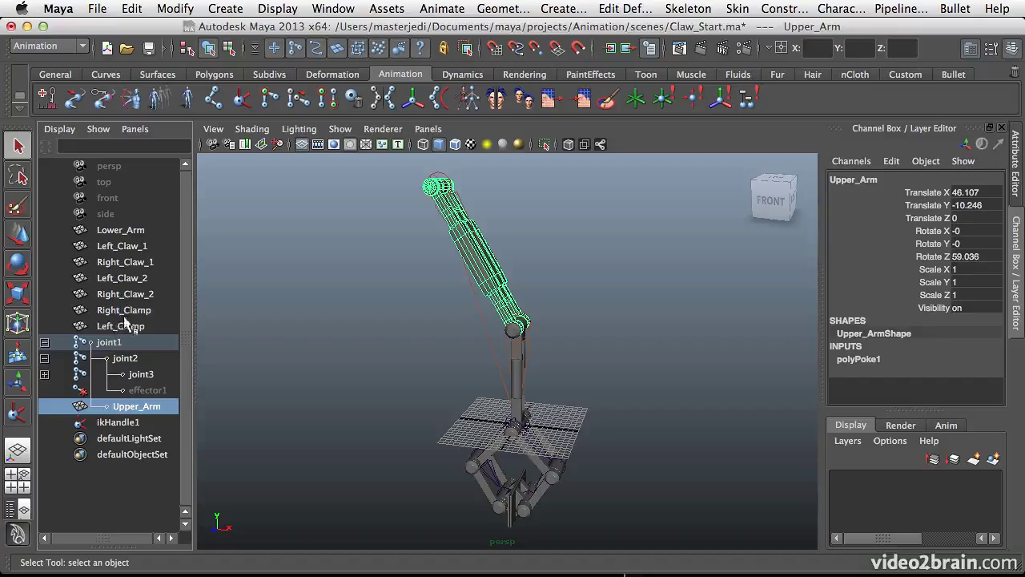
pyautogui.click(122, 231)
pyautogui.moveTo(124, 234); pyautogui.dragTo(127, 363, button='middle')
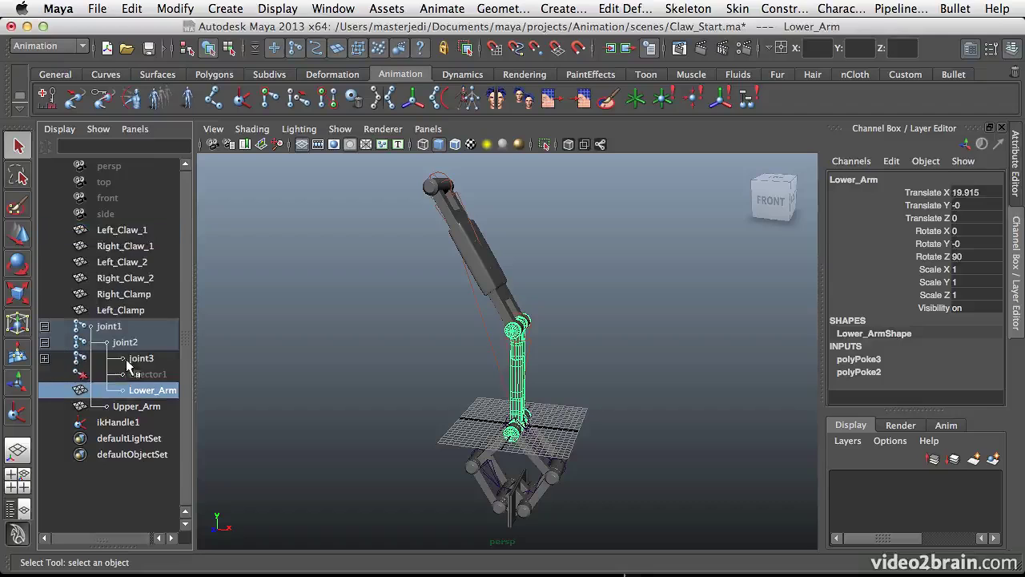
# Select the claw and clamp meshes one by one to check which part of the model each name refers to
pyautogui.click(125, 230)
pyautogui.click(123, 247)
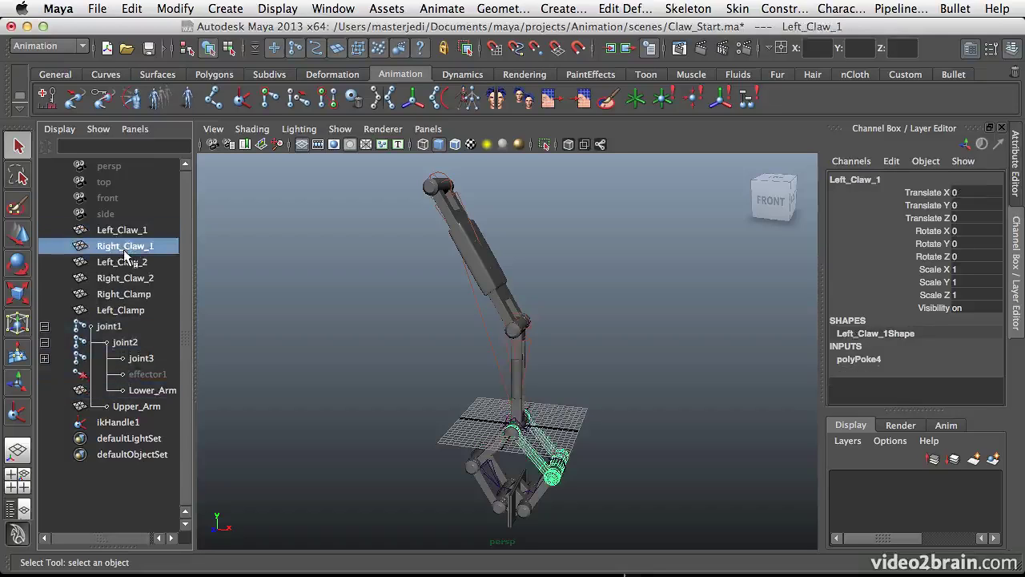
pyautogui.click(126, 263)
pyautogui.click(131, 278)
pyautogui.click(131, 294)
pyautogui.click(132, 310)
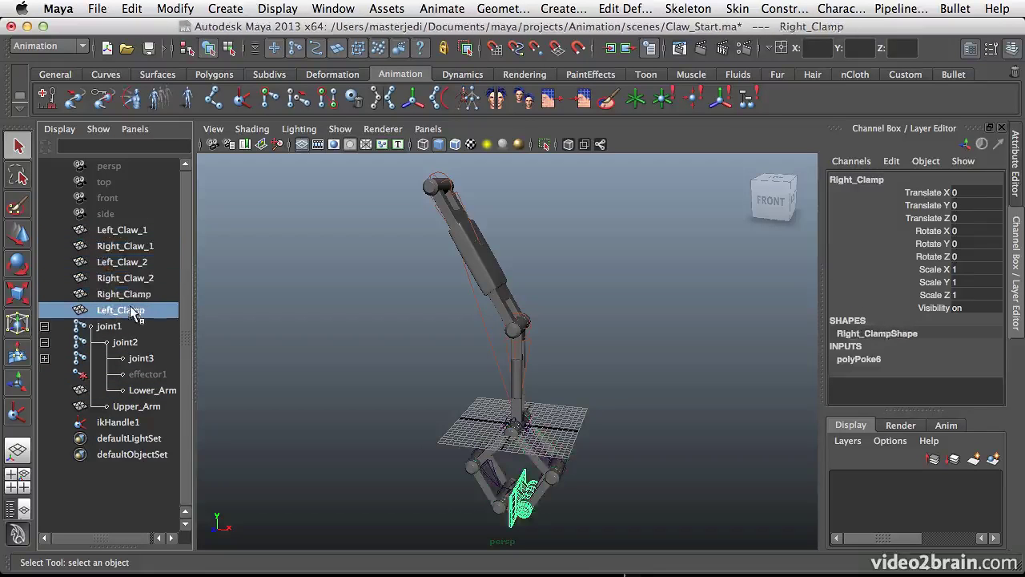
pyautogui.click(124, 233)
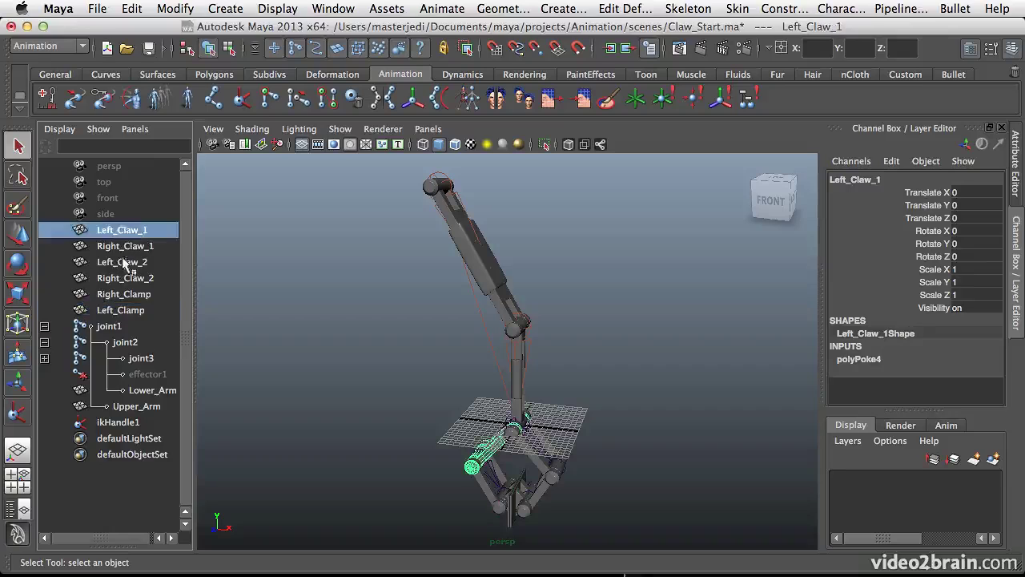
pyautogui.click(125, 247)
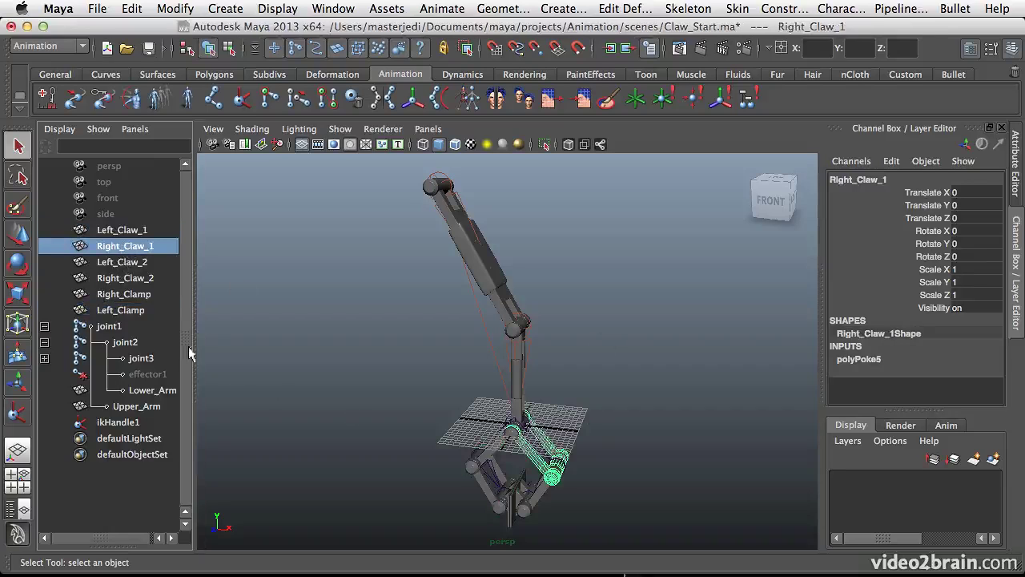
# Expand the full joint hierarchy under joint3 and widen the object list so the nested names are readable
pyautogui.click(44, 358)
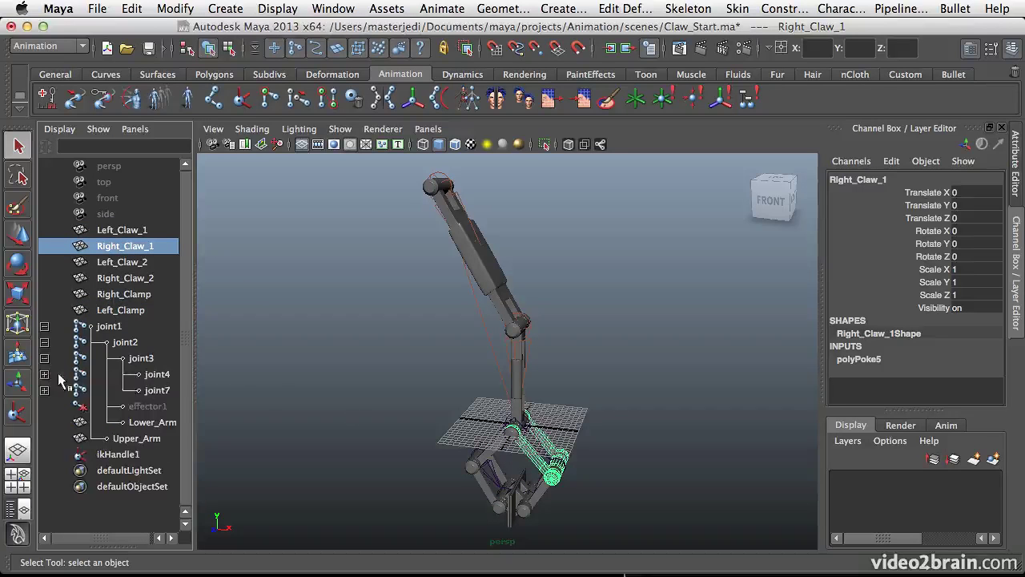
pyautogui.click(44, 374)
pyautogui.click(44, 374)
pyautogui.click(44, 375)
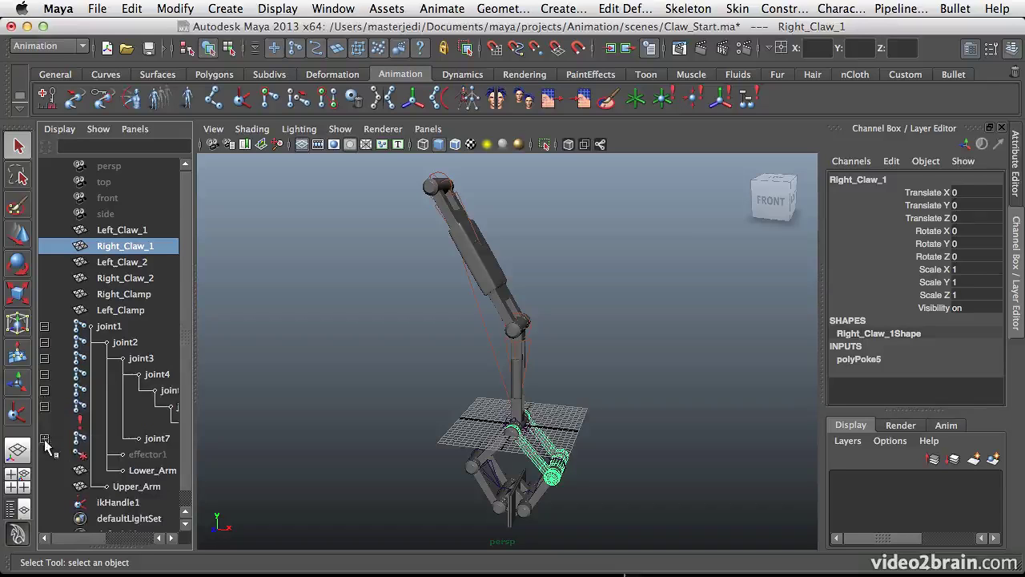
pyautogui.click(44, 439)
pyautogui.moveTo(195, 355); pyautogui.dragTo(334, 356)
# Parent Right_Claw_1 under joint4, Right_Claw_2 under joint5 and Right_Clamp under joint6, after checking which joints they match
pyautogui.click(138, 361)
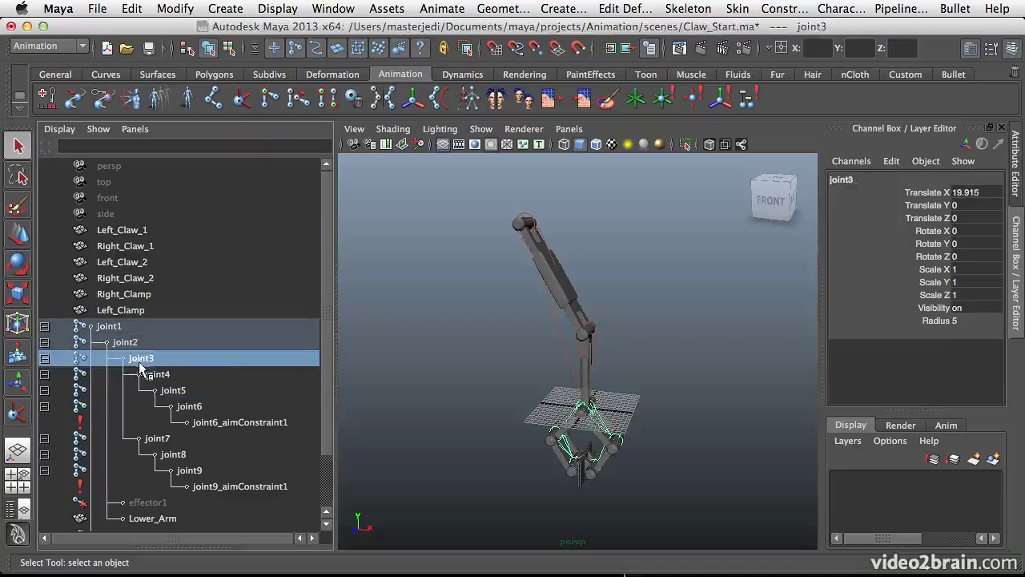
pyautogui.click(154, 375)
pyautogui.click(176, 393)
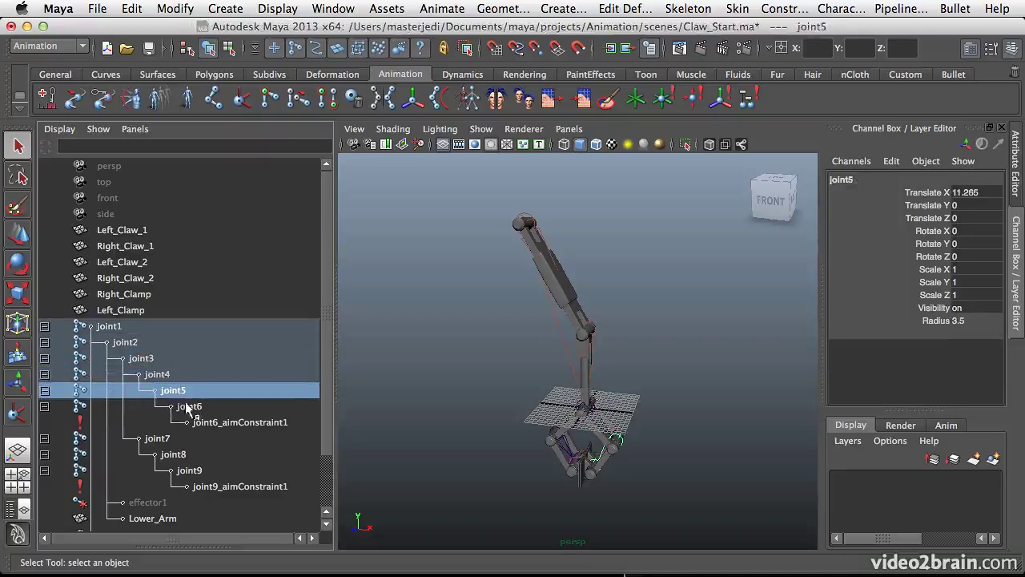
pyautogui.click(190, 408)
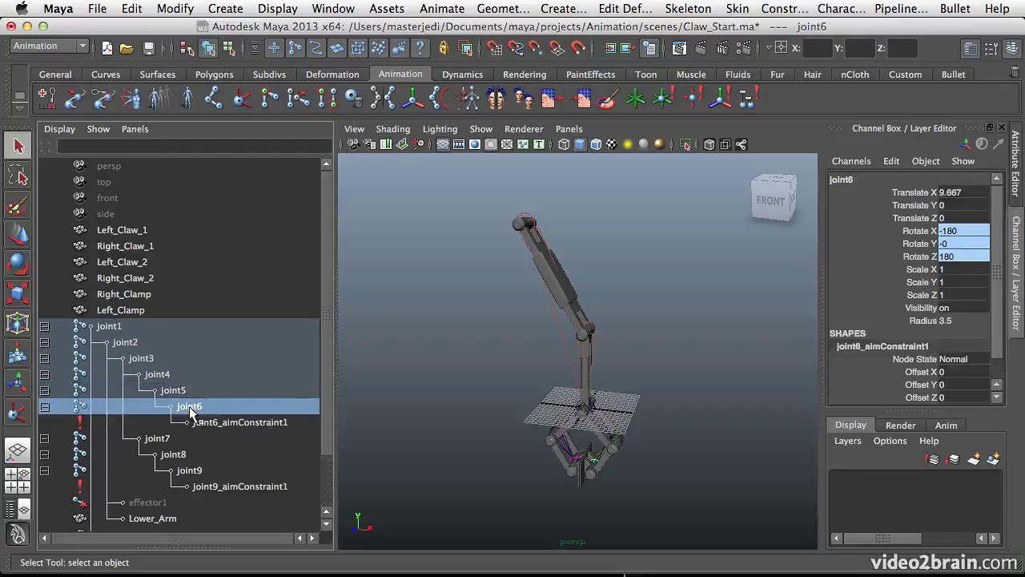
pyautogui.click(126, 249)
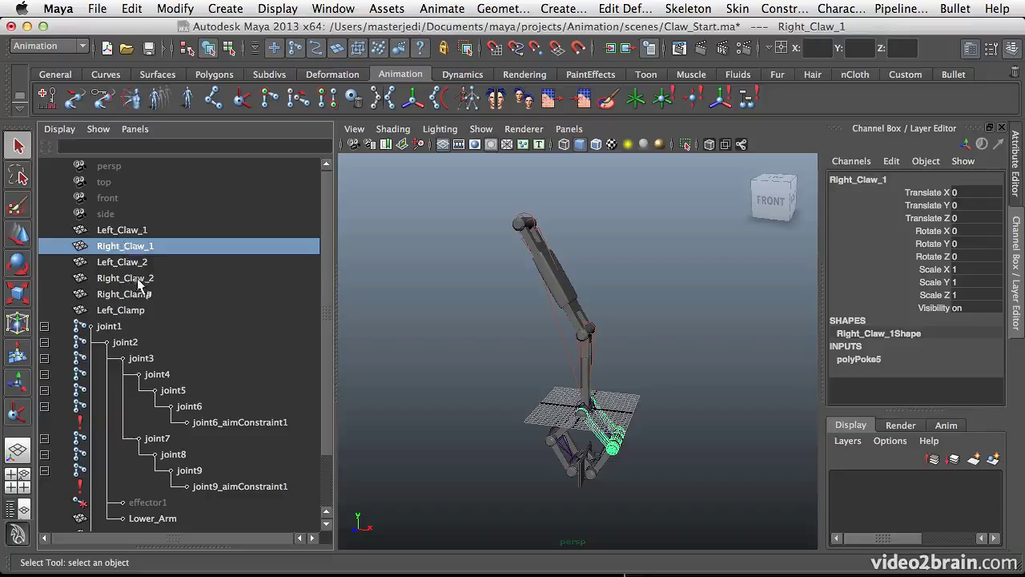
pyautogui.click(136, 277)
pyautogui.click(132, 293)
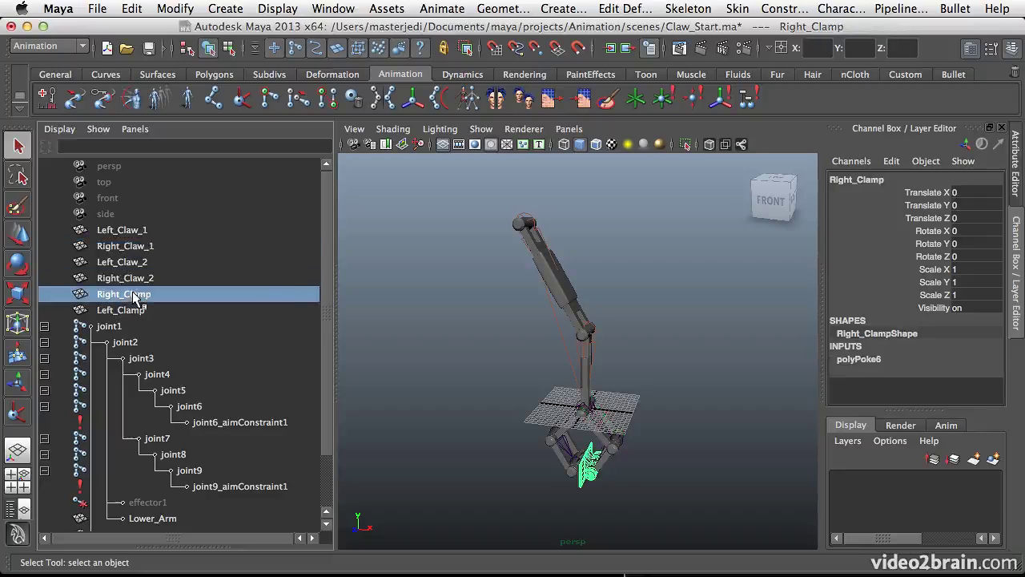
pyautogui.moveTo(130, 244); pyautogui.dragTo(163, 375)
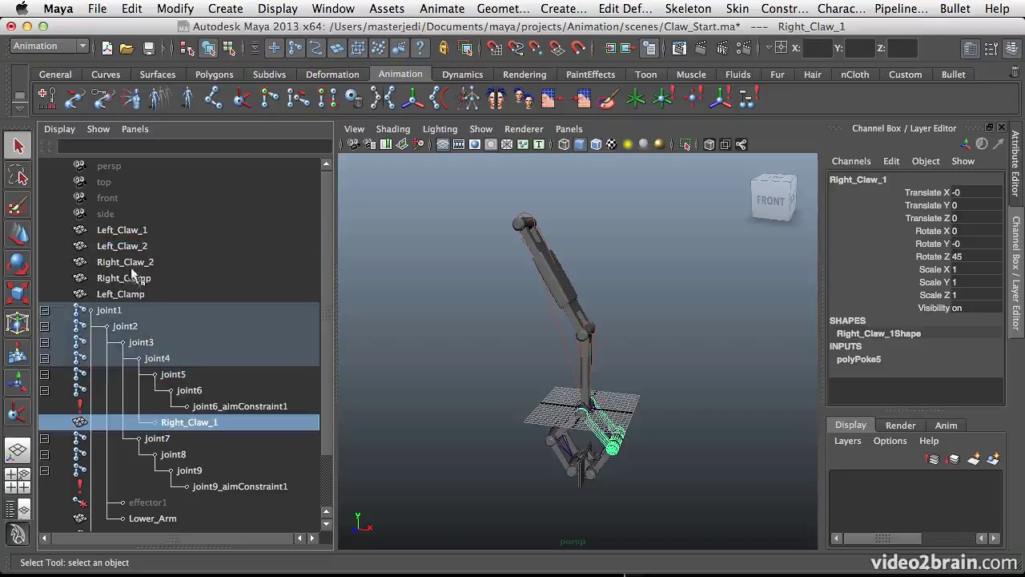
pyautogui.moveTo(127, 263); pyautogui.dragTo(168, 379)
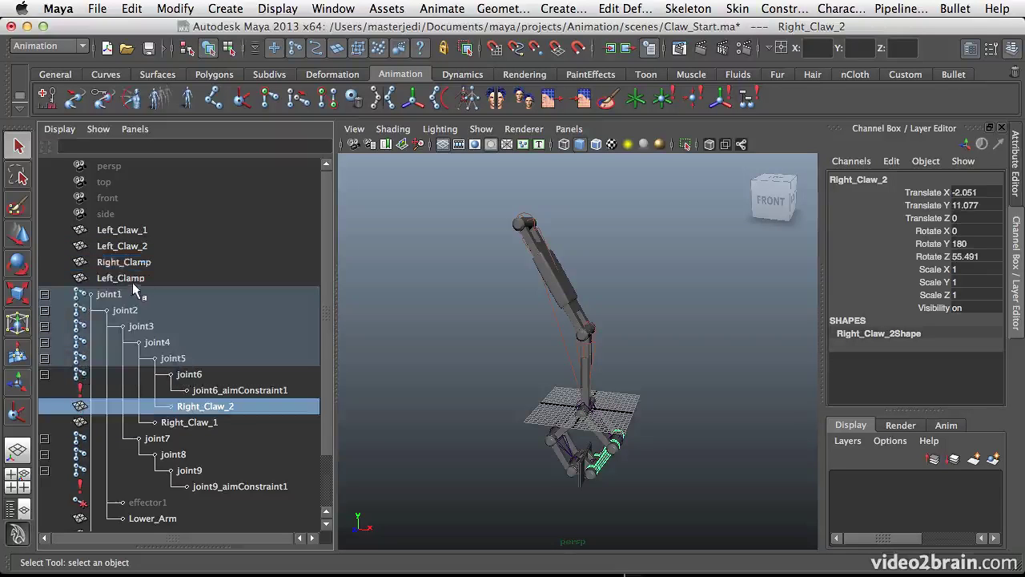
pyautogui.moveTo(130, 260); pyautogui.dragTo(200, 380)
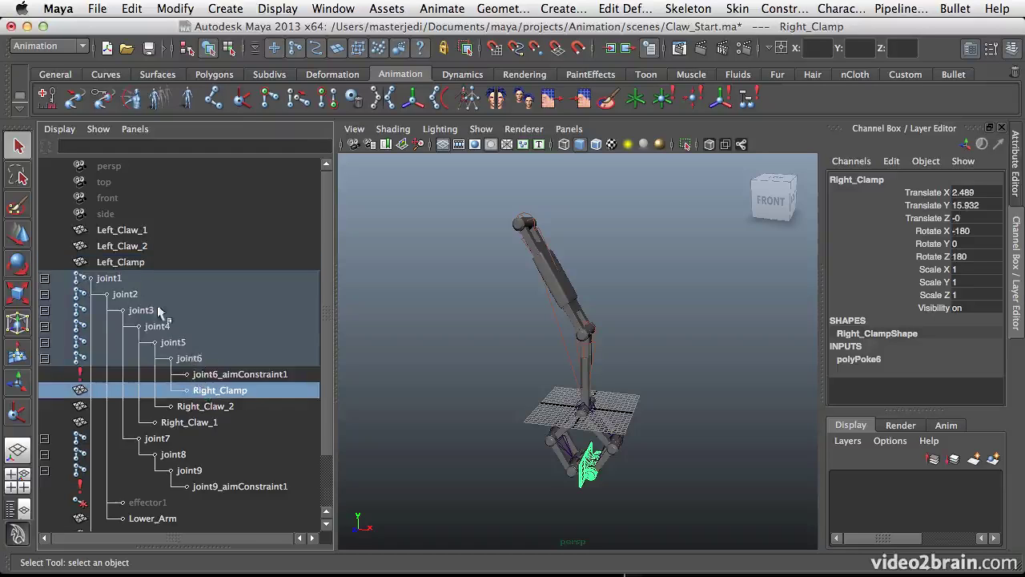
# Parent Left_Claw_1 under joint7, Left_Claw_2 under joint8 and Left_Clamp under joint9
pyautogui.moveTo(324, 305); pyautogui.dragTo(329, 341)
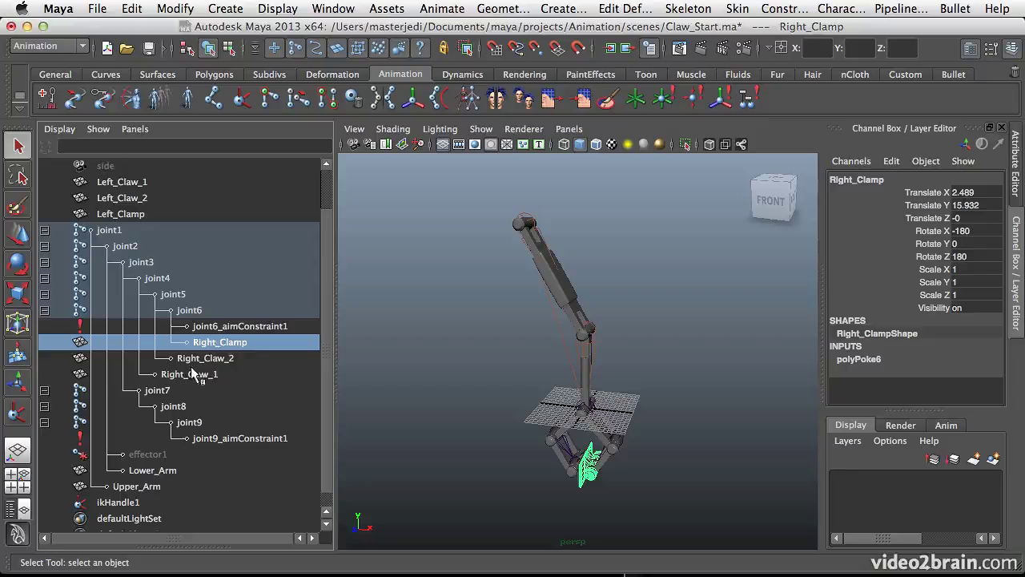
pyautogui.click(158, 391)
pyautogui.click(170, 407)
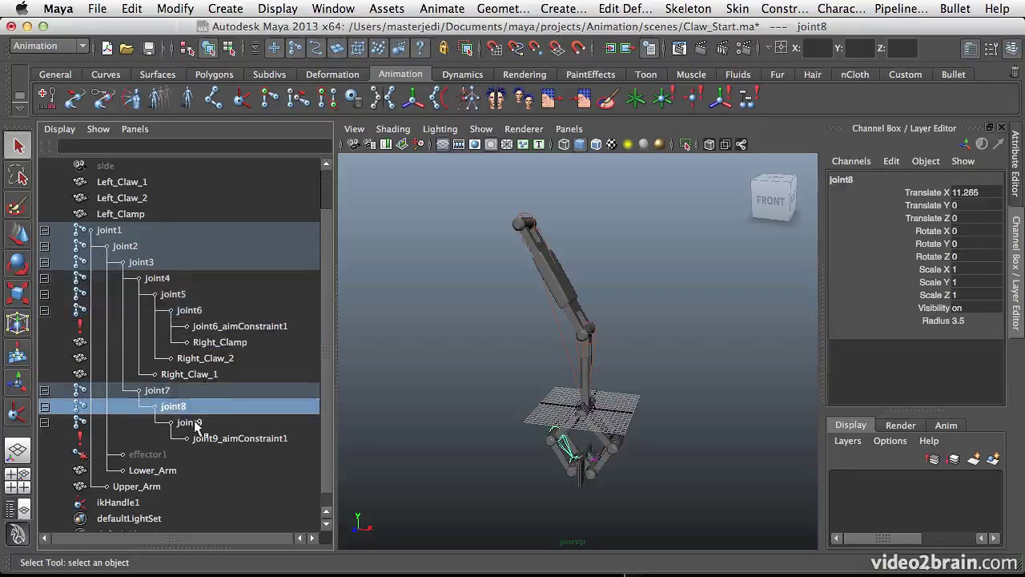
pyautogui.click(195, 425)
pyautogui.click(120, 181)
pyautogui.moveTo(119, 182); pyautogui.dragTo(107, 418, button='middle')
pyautogui.moveTo(106, 183); pyautogui.dragTo(181, 407, button='middle')
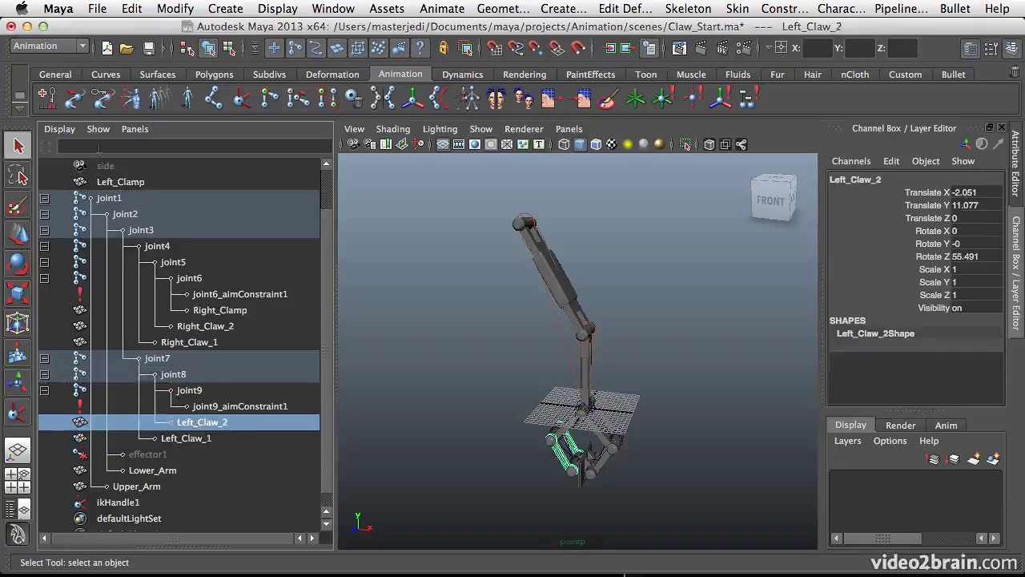
pyautogui.click(131, 183)
pyautogui.moveTo(131, 183); pyautogui.dragTo(196, 391, button='middle')
# Select joint3 through the claw's joint hierarchy and rotate it to test that the whole claw follows
pyautogui.keyDown('alt'); pyautogui.moveTo(592, 425); pyautogui.dragTo(605, 433); pyautogui.keyUp('alt')
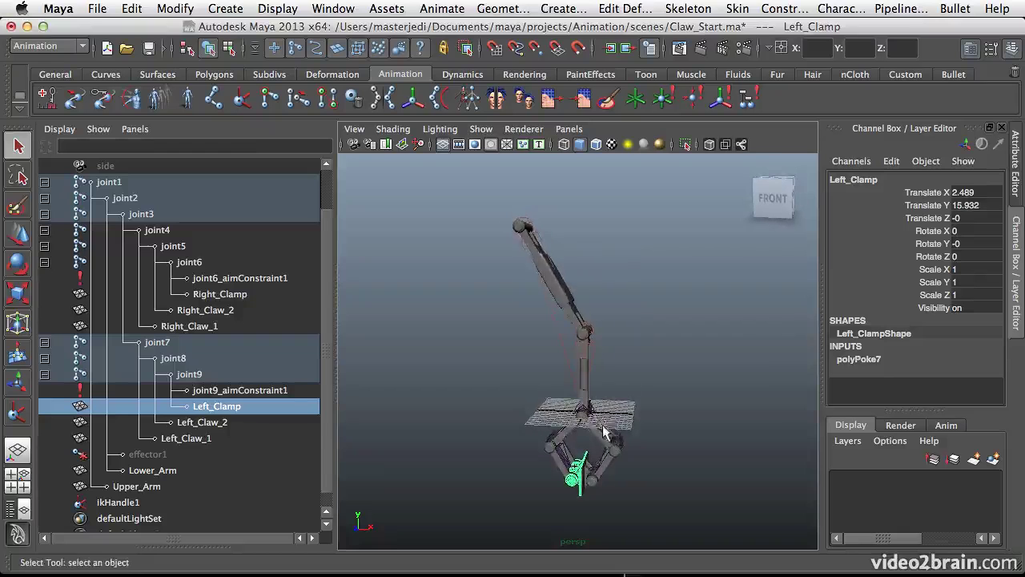
pyautogui.keyDown('alt'); pyautogui.moveTo(590, 457); pyautogui.dragTo(665, 347, button='right'); pyautogui.keyUp('alt')
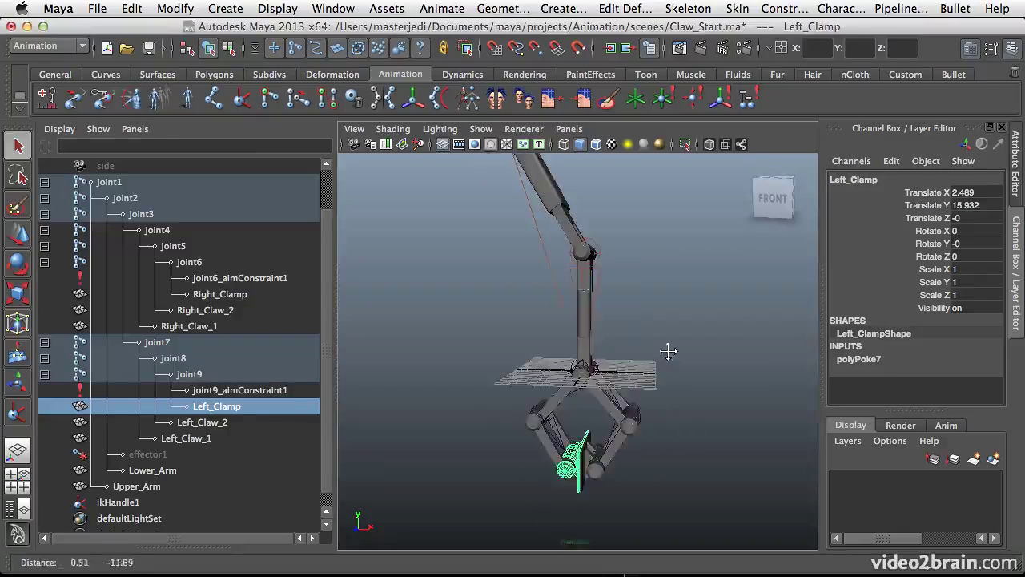
pyautogui.click(599, 380)
pyautogui.keyDown('alt'); pyautogui.moveTo(564, 381); pyautogui.dragTo(585, 396); pyautogui.keyUp('alt')
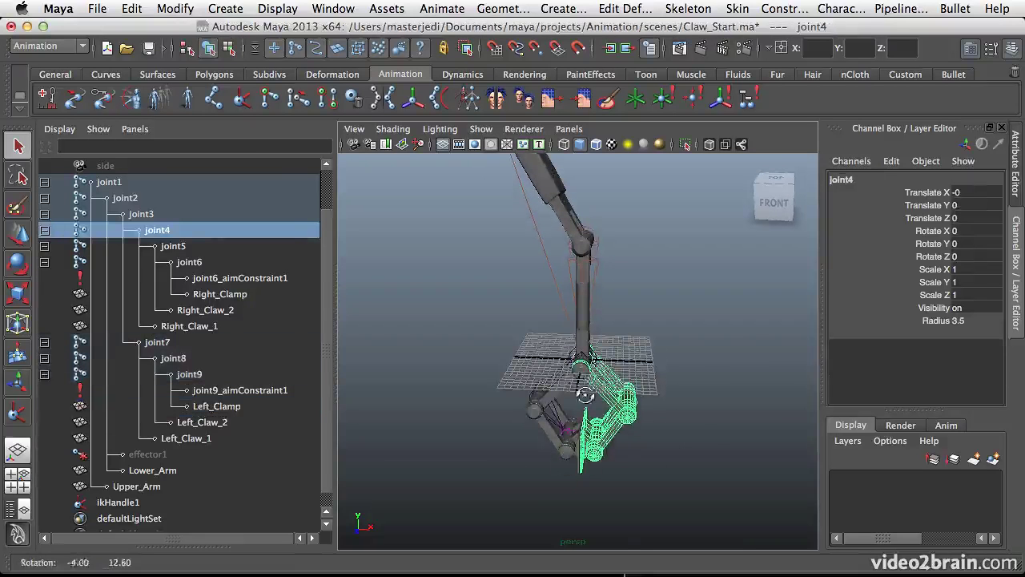
pyautogui.keyDown('alt'); pyautogui.moveTo(561, 389); pyautogui.dragTo(647, 387, button='right'); pyautogui.keyUp('alt')
pyautogui.keyDown('alt'); pyautogui.moveTo(648, 387); pyautogui.dragTo(539, 381); pyautogui.keyUp('alt')
pyautogui.scroll(3, 546, 358)
pyautogui.click(551, 362)
pyautogui.press('Up')
pyautogui.press('e')
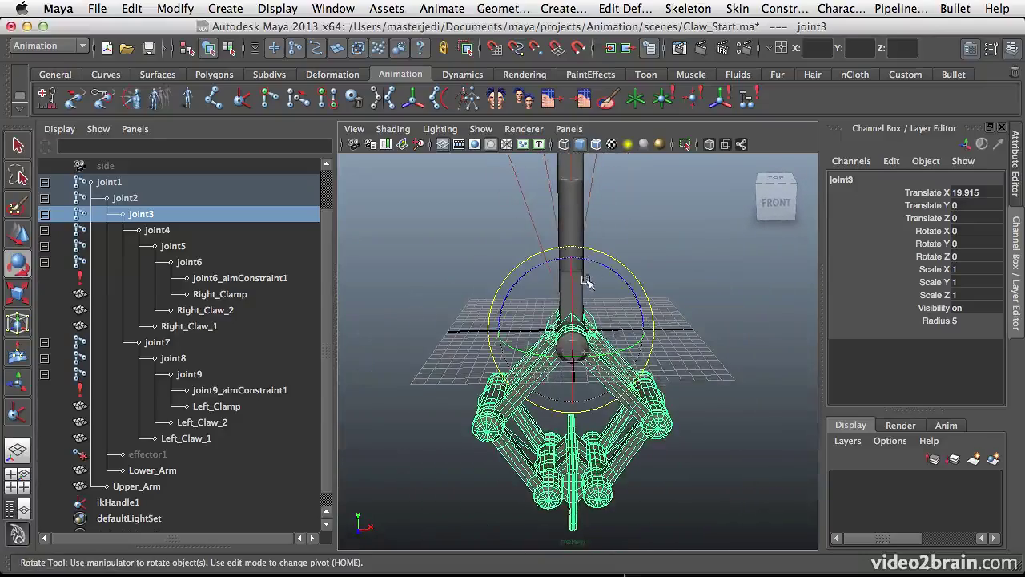
pyautogui.moveTo(633, 288); pyautogui.dragTo(720, 309)
# Rotate joint4 about its Z axis to test the right claw's opening and closing, and undo the rotation
pyautogui.click(614, 350)
pyautogui.keyDown('alt'); pyautogui.moveTo(613, 351); pyautogui.dragTo(617, 291); pyautogui.keyUp('alt')
pyautogui.click(621, 364)
pyautogui.press('e')
pyautogui.keyDown('alt'); pyautogui.moveTo(606, 446); pyautogui.dragTo(597, 421); pyautogui.keyUp('alt')
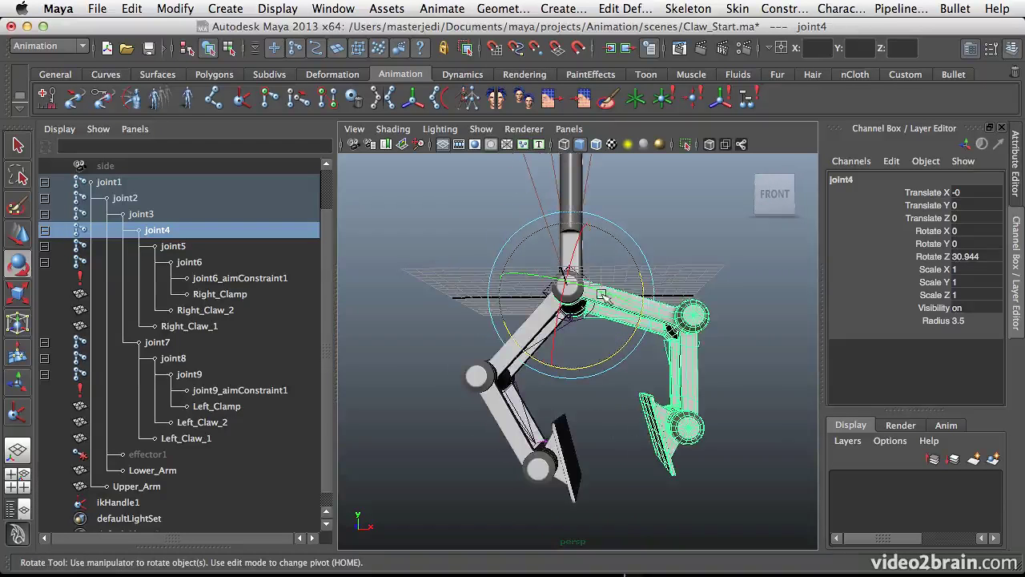
pyautogui.moveTo(607, 362)
pyautogui.mouseDown()
pyautogui.moveTo(621, 363)
pyautogui.moveTo(629, 346)
pyautogui.moveTo(596, 364)
pyautogui.moveTo(647, 361)
pyautogui.moveTo(599, 377)
pyautogui.mouseUp()
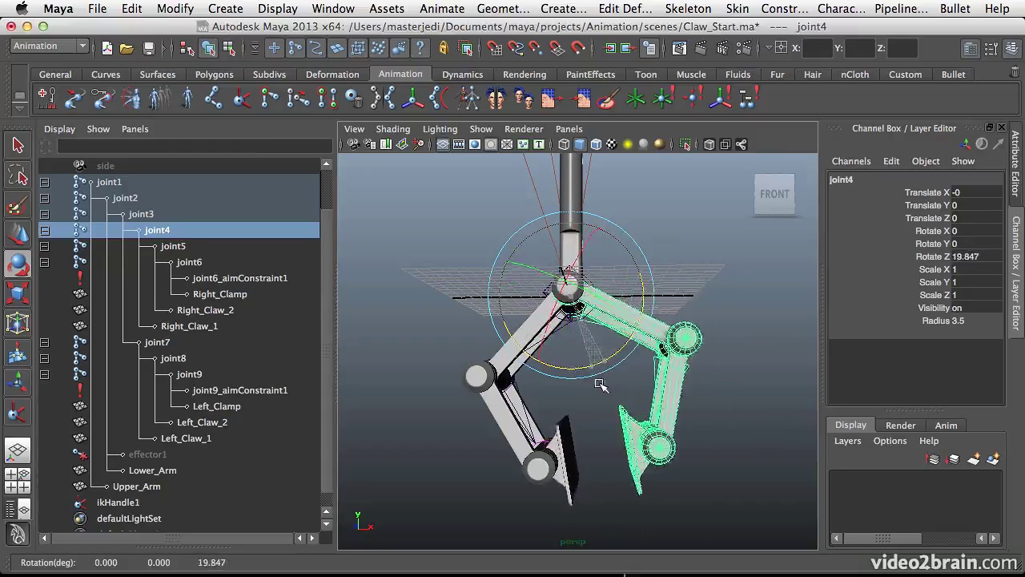
pyautogui.press('super+z')
# Raise ikHandle1 along the Y axis to about 16 to test the arm bending, and inspect the posed claw arm
pyautogui.keyDown('alt'); pyautogui.moveTo(723, 375); pyautogui.dragTo(522, 369, button='right'); pyautogui.keyUp('alt')
pyautogui.keyDown('alt'); pyautogui.moveTo(522, 359); pyautogui.dragTo(524, 390, button='middle'); pyautogui.keyUp('alt')
pyautogui.keyDown('alt'); pyautogui.moveTo(524, 389); pyautogui.dragTo(556, 390); pyautogui.keyUp('alt')
pyautogui.keyDown('alt'); pyautogui.moveTo(556, 390); pyautogui.dragTo(562, 388, button='right'); pyautogui.keyUp('alt')
pyautogui.keyDown('alt'); pyautogui.moveTo(562, 388); pyautogui.dragTo(602, 383); pyautogui.keyUp('alt')
pyautogui.click(133, 502)
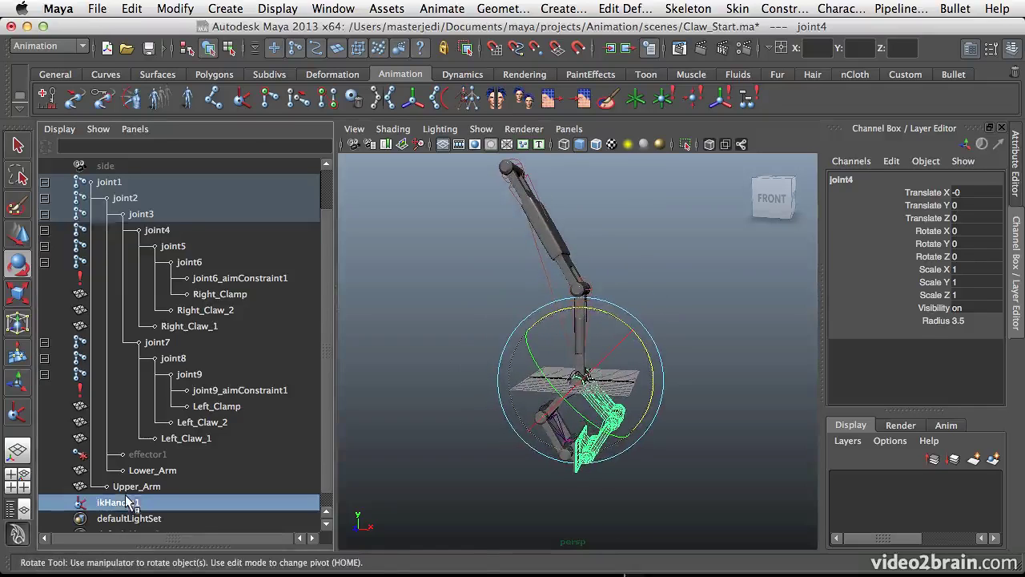
pyautogui.press('w')
pyautogui.moveTo(585, 335); pyautogui.dragTo(586, 305)
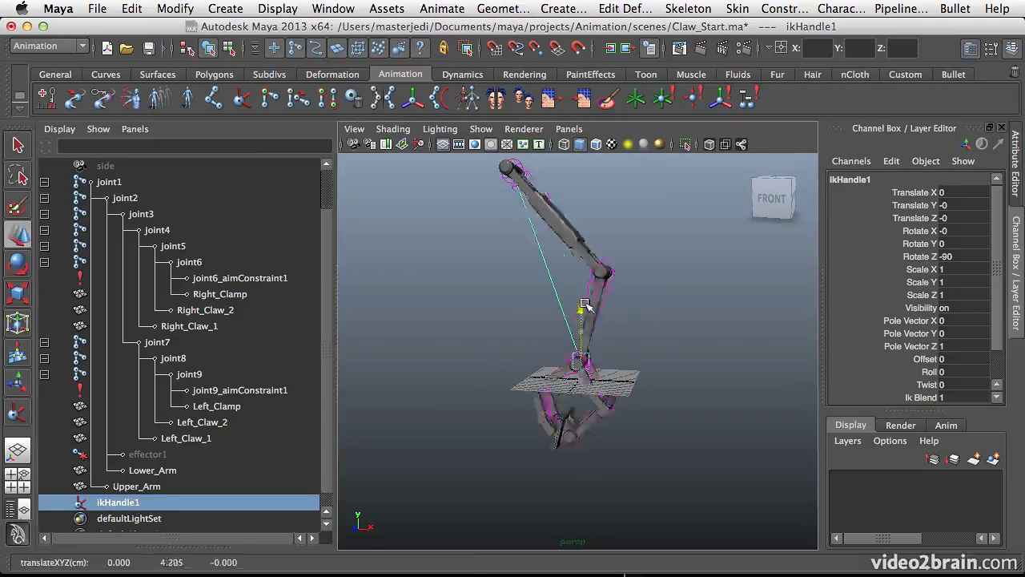
pyautogui.moveTo(587, 256); pyautogui.dragTo(616, 328)
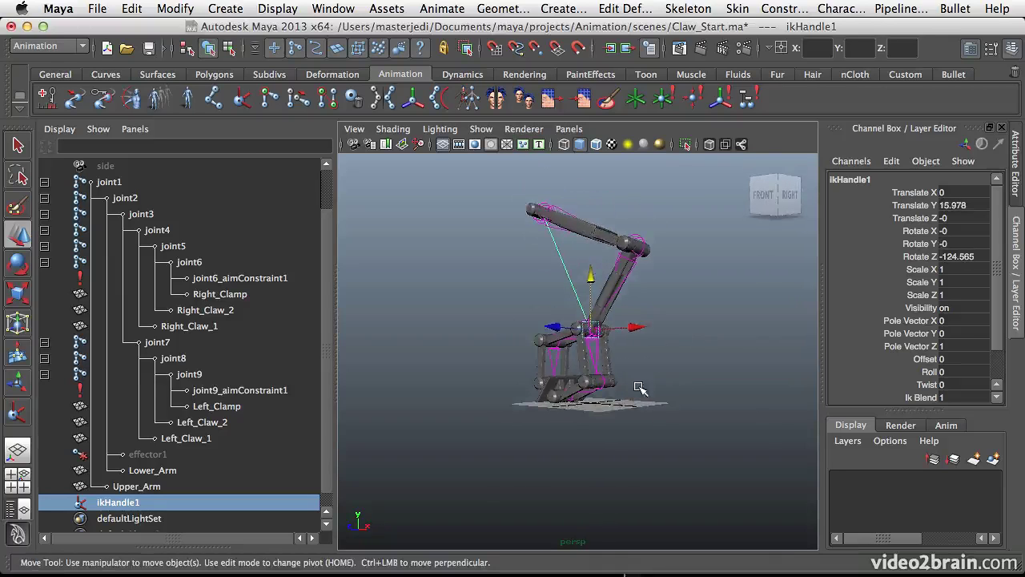
pyautogui.keyDown('alt'); pyautogui.moveTo(649, 372); pyautogui.dragTo(660, 408, button='right'); pyautogui.keyUp('alt')
pyautogui.keyDown('alt'); pyautogui.moveTo(660, 409); pyautogui.dragTo(542, 339); pyautogui.keyUp('alt')
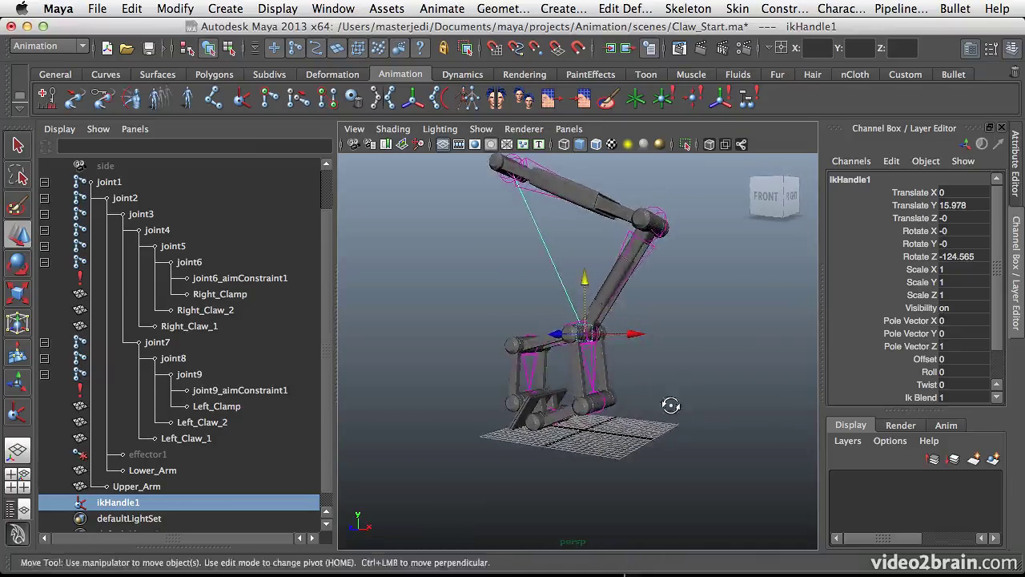
pyautogui.keyDown('alt'); pyautogui.moveTo(543, 339); pyautogui.dragTo(664, 427, button='right'); pyautogui.keyUp('alt')
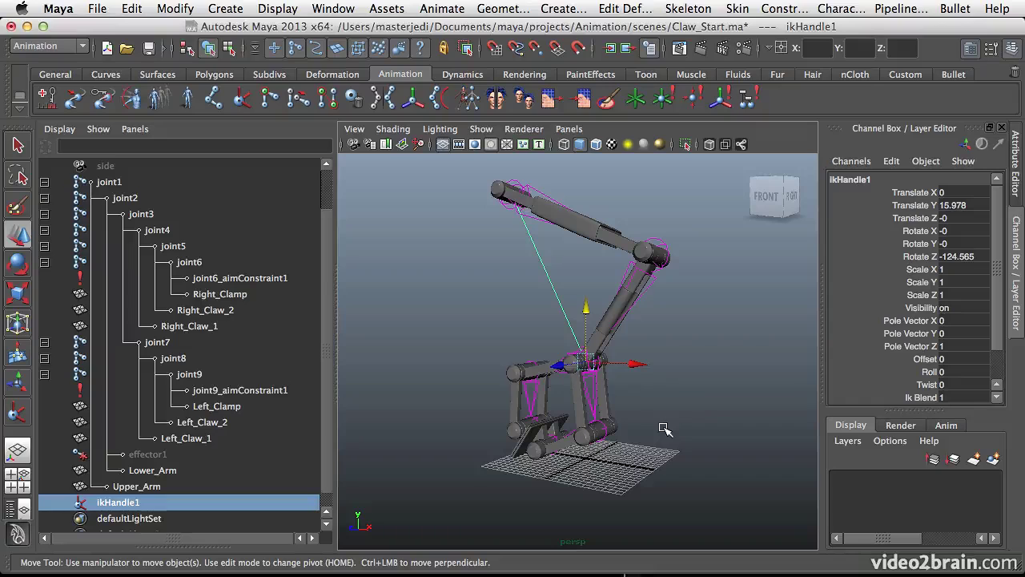